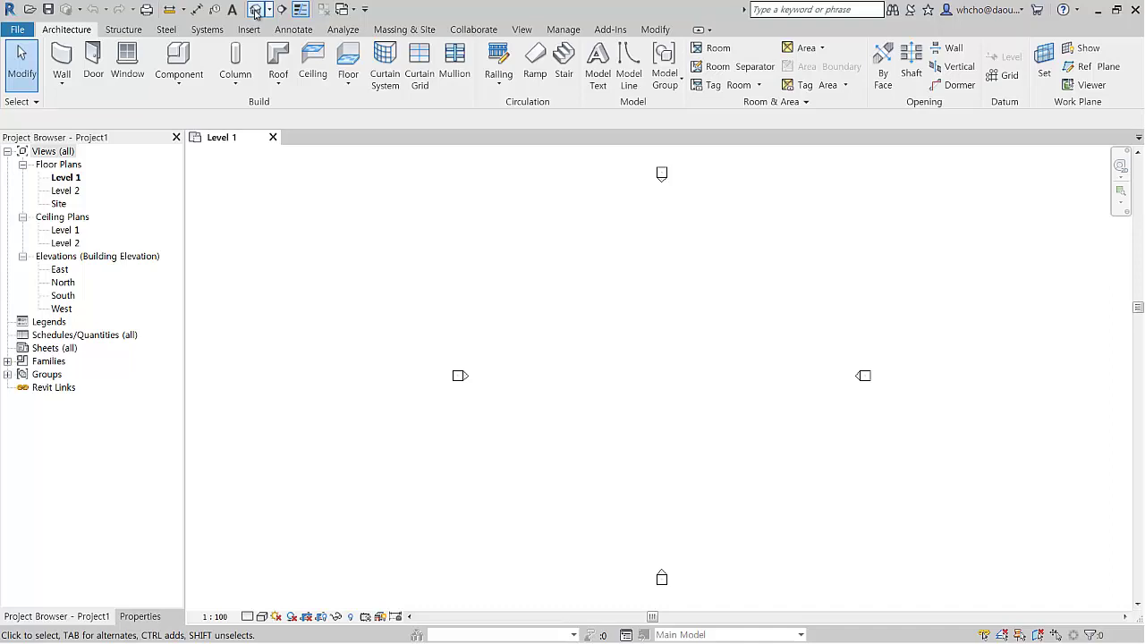
Draw a Generic - 200mm wall with WA between two points in the default 3D view
{"action": "left_click", "coordinate": [255, 11]}
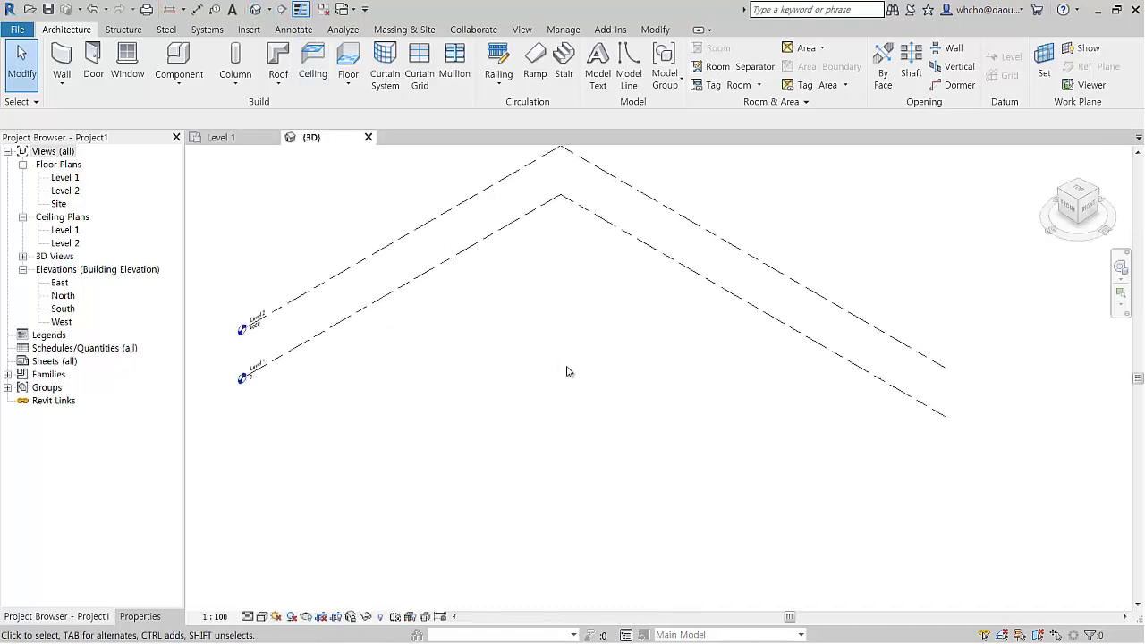
{"action": "key", "text": "w"}
{"action": "key", "text": "a"}
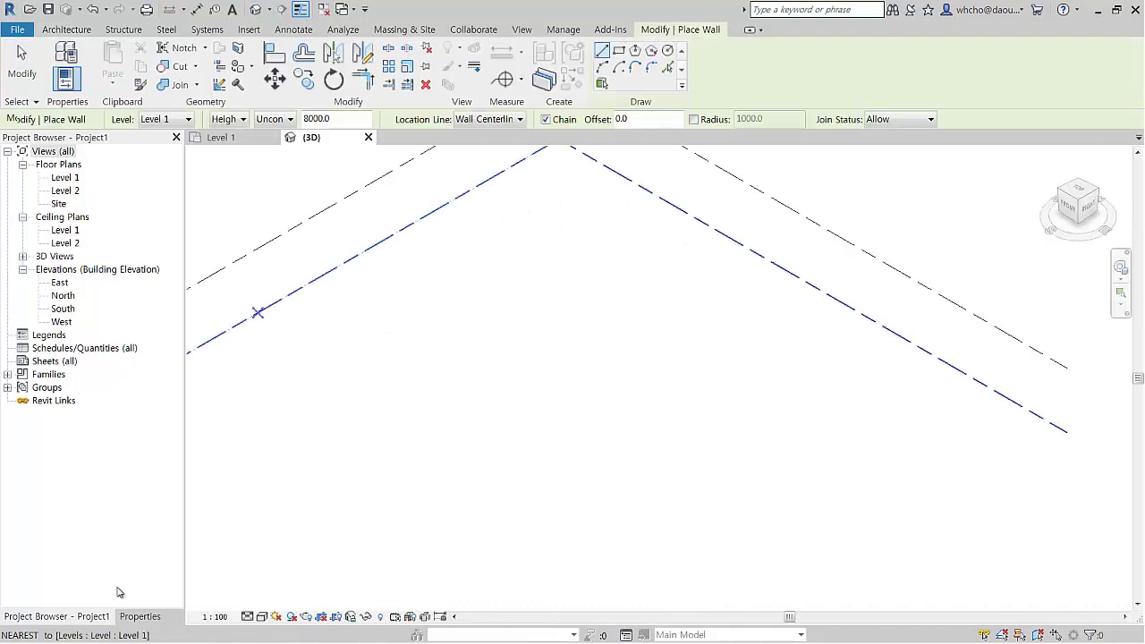
{"action": "left_click", "coordinate": [139, 616]}
{"action": "left_click", "coordinate": [520, 305]}
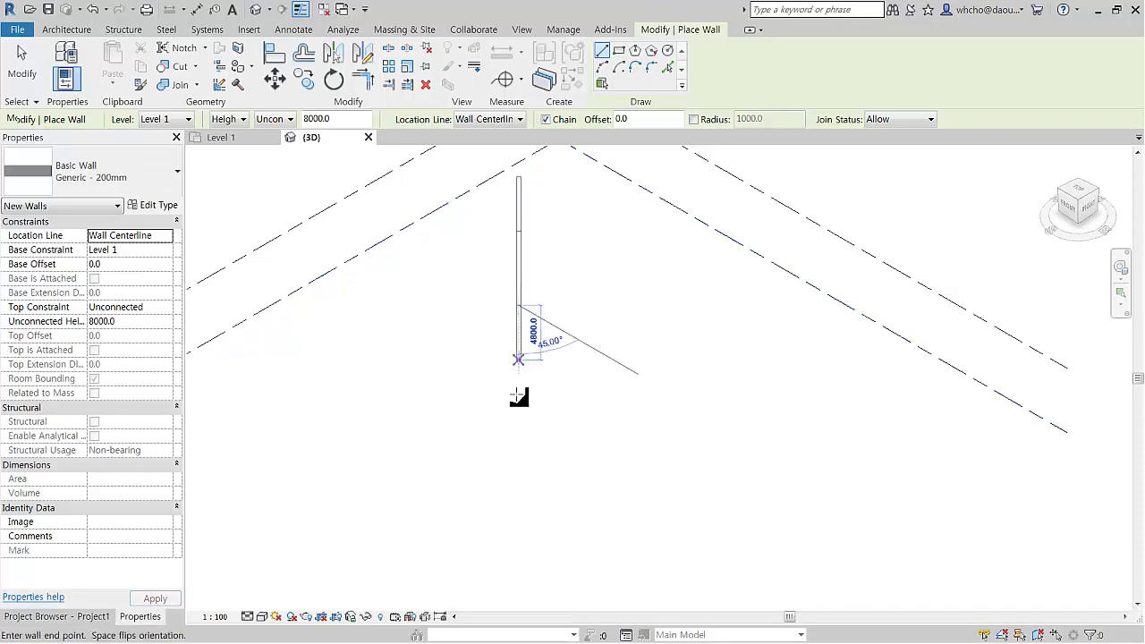
{"action": "left_click", "coordinate": [585, 420]}
{"action": "key", "text": "Escape"}
{"action": "key", "text": "Escape"}
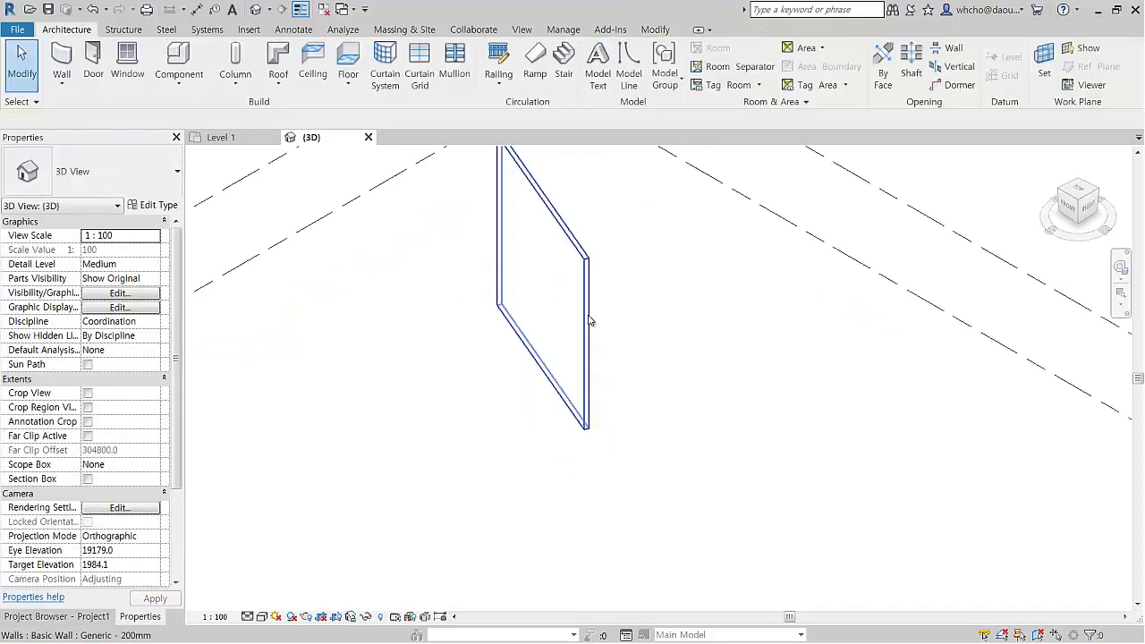
Set the wall's Top Constraint to Up to Level 2 so it stands 4000 high
{"action": "left_click", "coordinate": [587, 317]}
{"action": "left_click", "coordinate": [116, 307]}
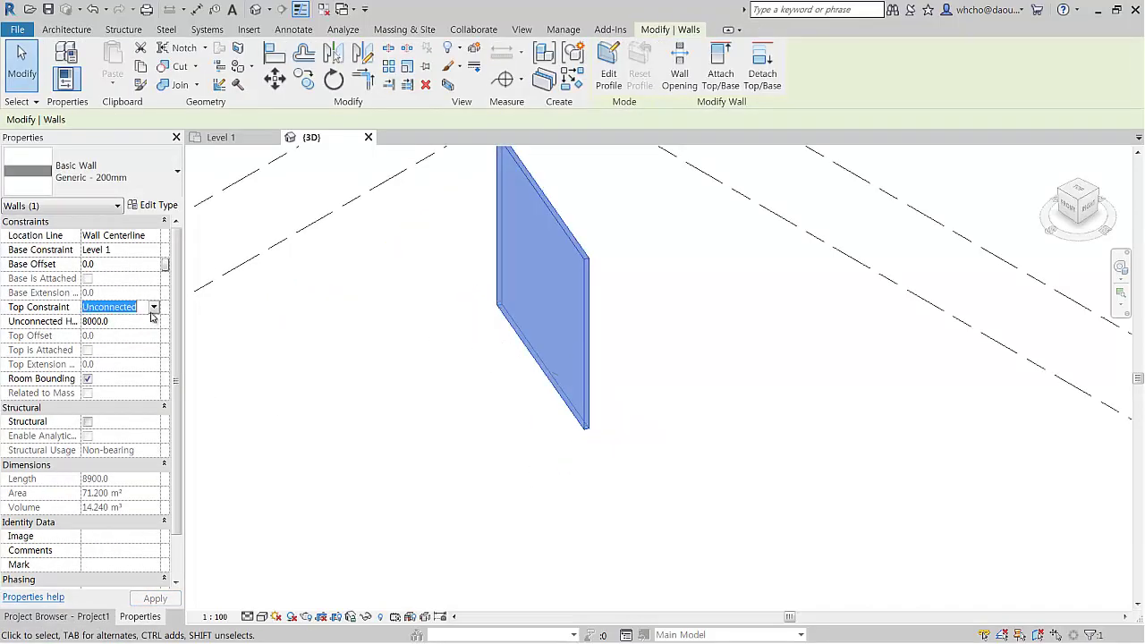
{"action": "left_click", "coordinate": [154, 307]}
{"action": "left_click", "coordinate": [125, 334]}
{"action": "left_click", "coordinate": [328, 317]}
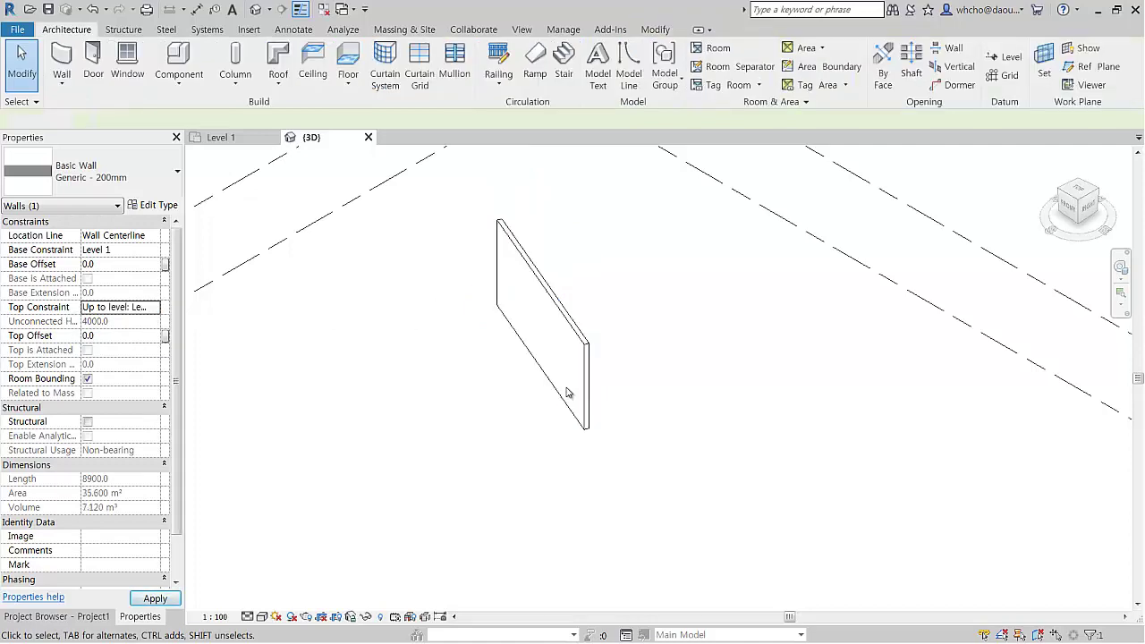
{"action": "mouse_move", "coordinate": [567, 391]}
{"action": "middle_mouse_down", "text": "shift"}
{"action": "mouse_move", "coordinate": [575, 379]}
{"action": "mouse_move", "coordinate": [534, 301]}
{"action": "mouse_move", "coordinate": [617, 345]}
{"action": "middle_mouse_up", "text": "shift"}
{"action": "left_click", "coordinate": [605, 349]}
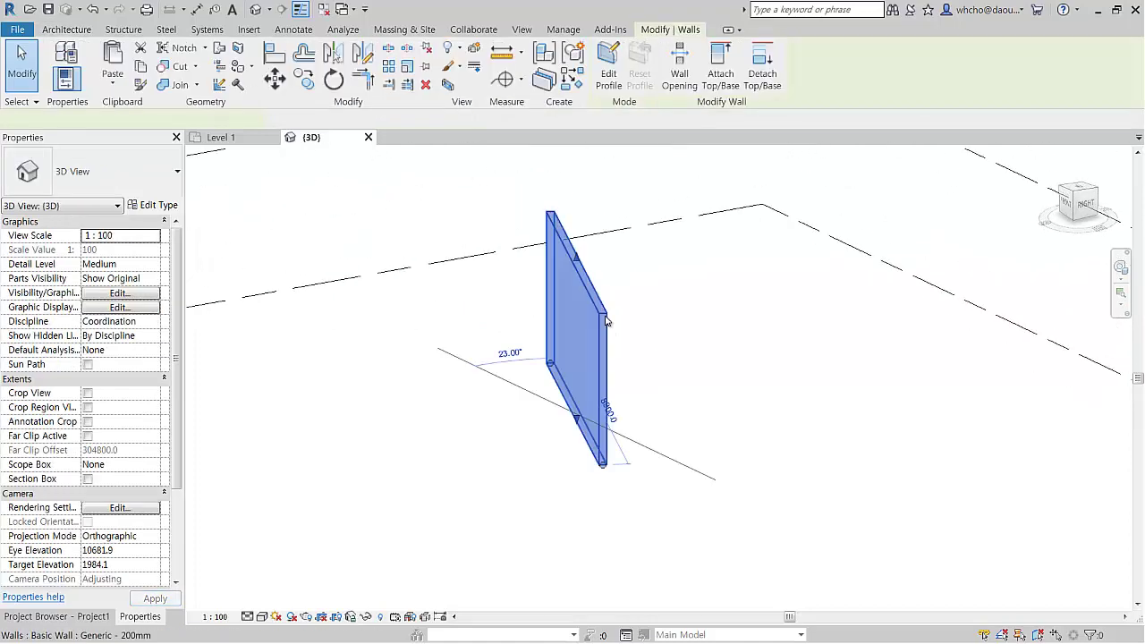
{"action": "left_click", "coordinate": [154, 205]}
Show the wall type's Edit Assembly preview as a Section with a 4000 sample height
{"action": "left_click", "coordinate": [697, 239]}
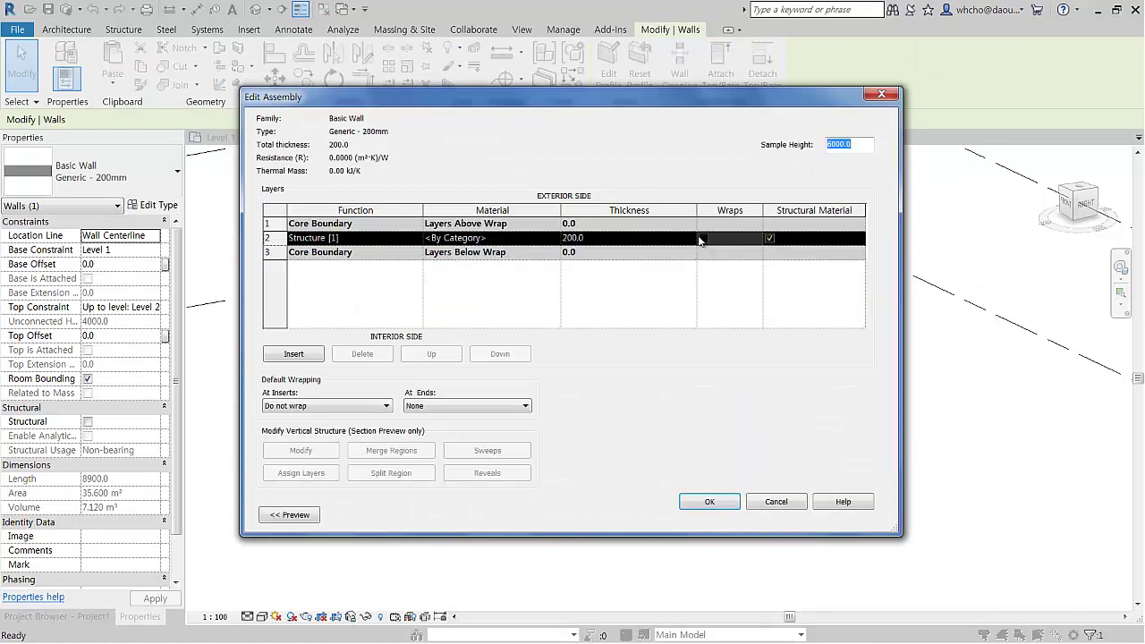
{"action": "left_click", "coordinate": [311, 516]}
{"action": "left_click", "coordinate": [349, 516]}
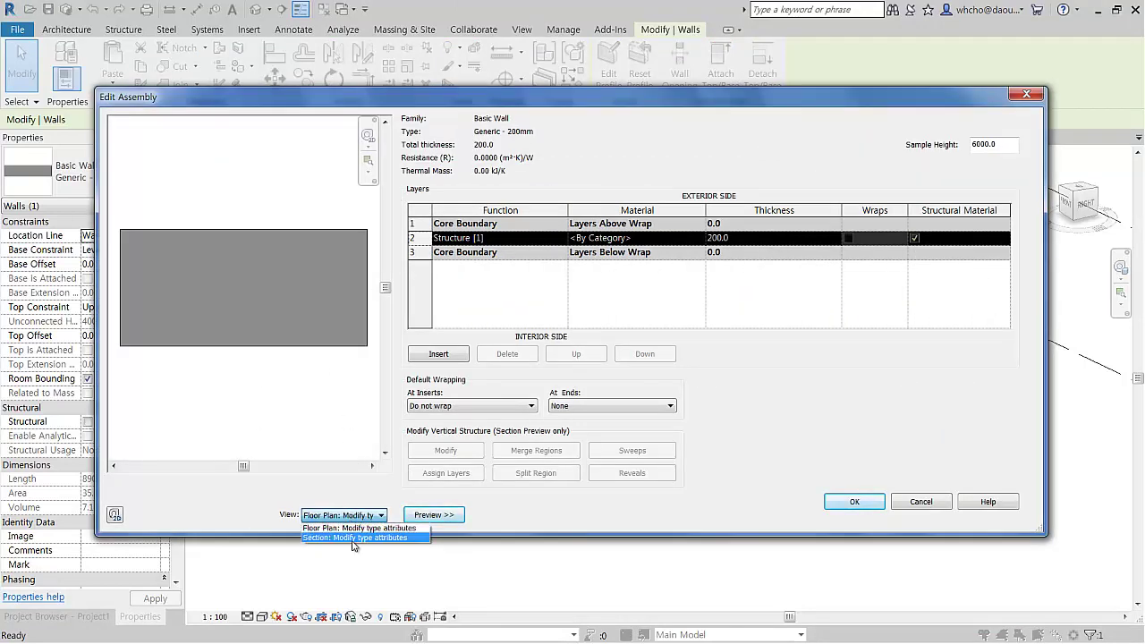
{"action": "left_click", "coordinate": [354, 538]}
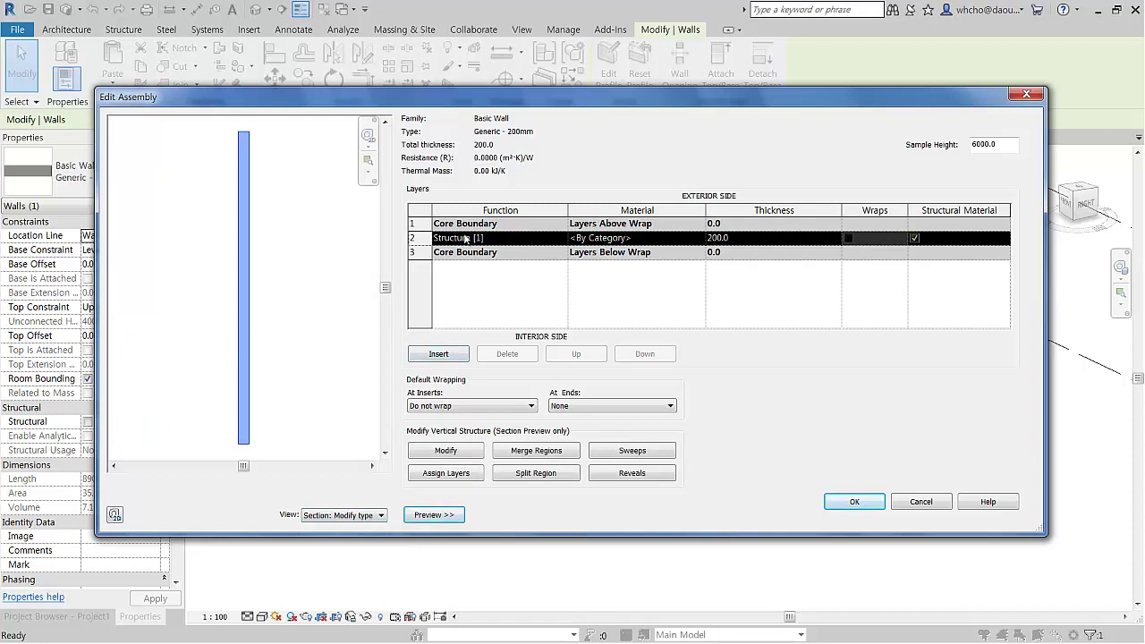
{"action": "key", "text": "Tab"}
{"action": "type", "text": "00"}
{"action": "key", "text": "Tab"}
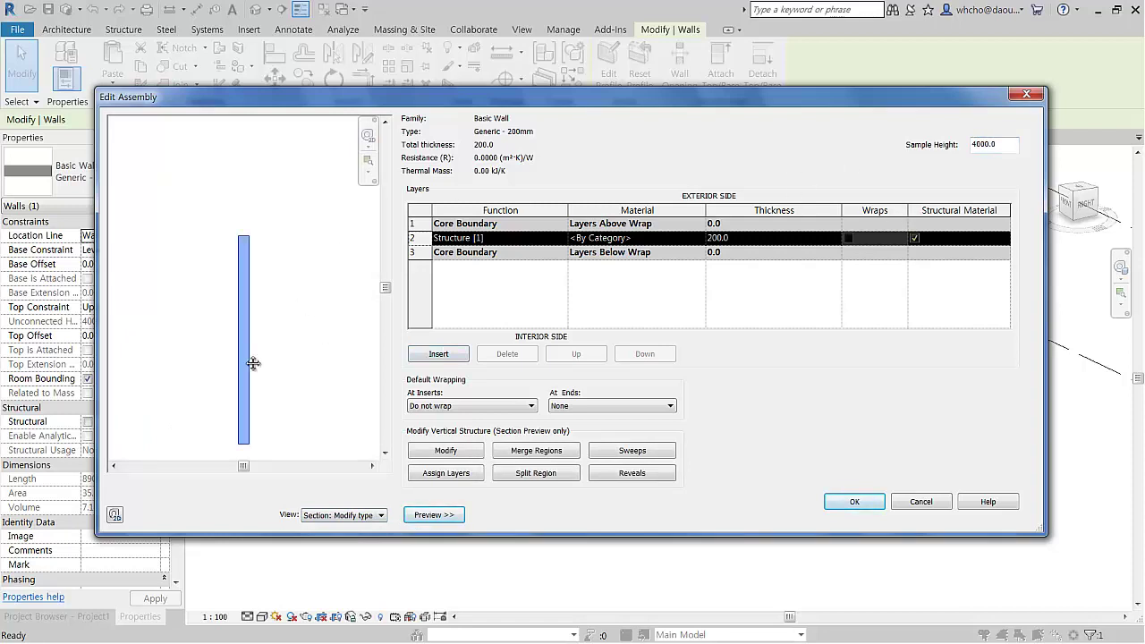
{"action": "middle_click_drag", "start_coordinate": [254, 362], "coordinate": [277, 321]}
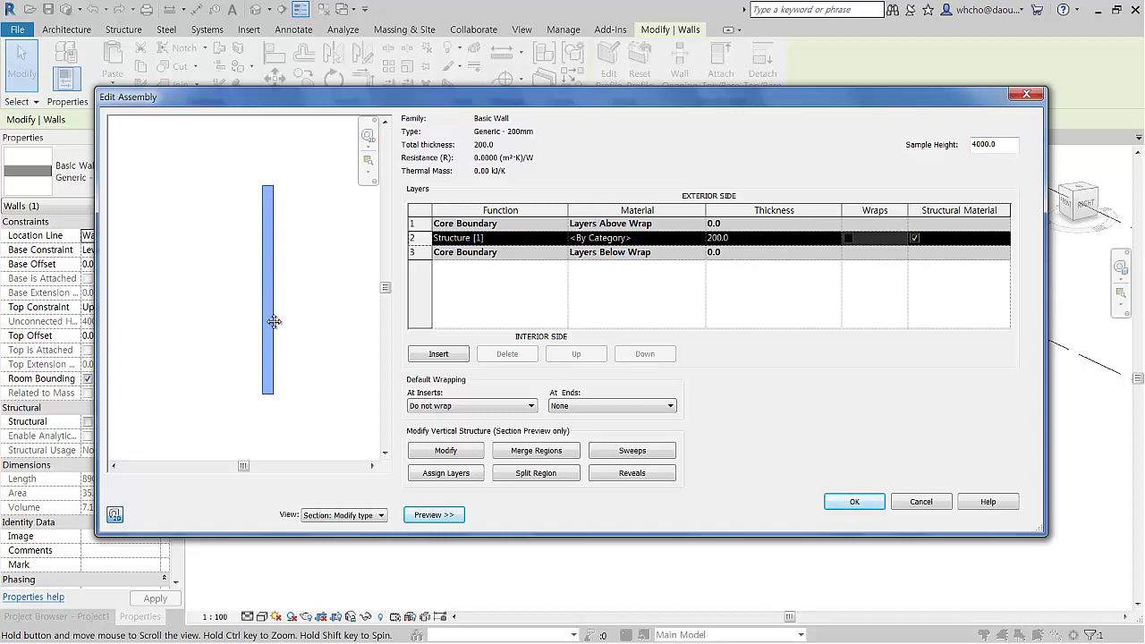
{"action": "left_click", "coordinate": [645, 453]}
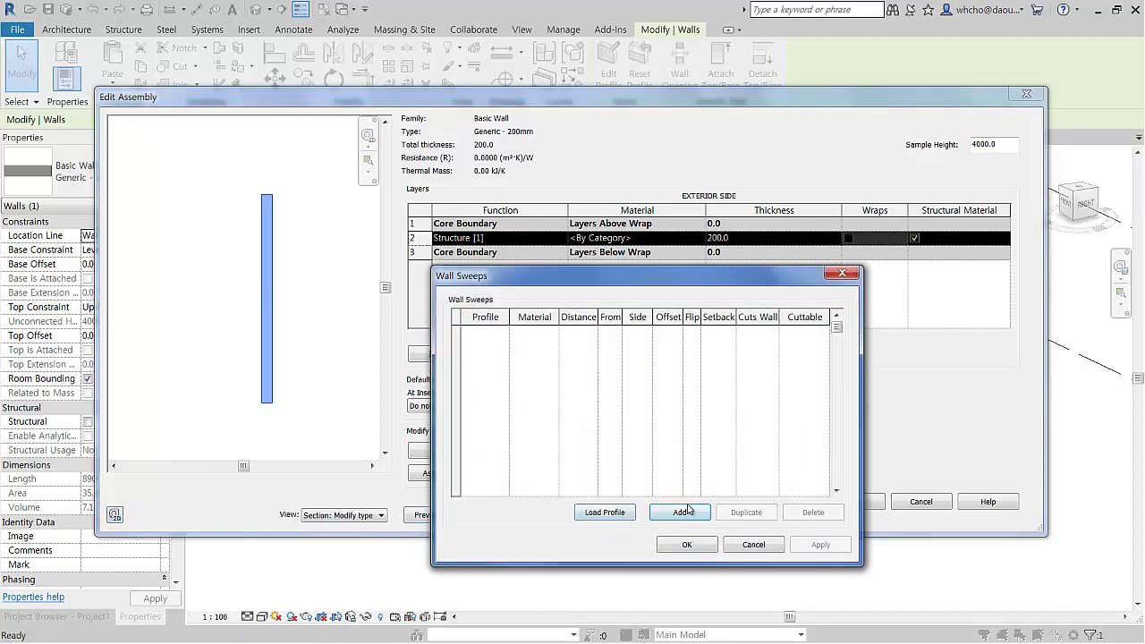
Add a new wall sweep and give it the Iron, Ductile material
{"action": "left_click", "coordinate": [680, 511]}
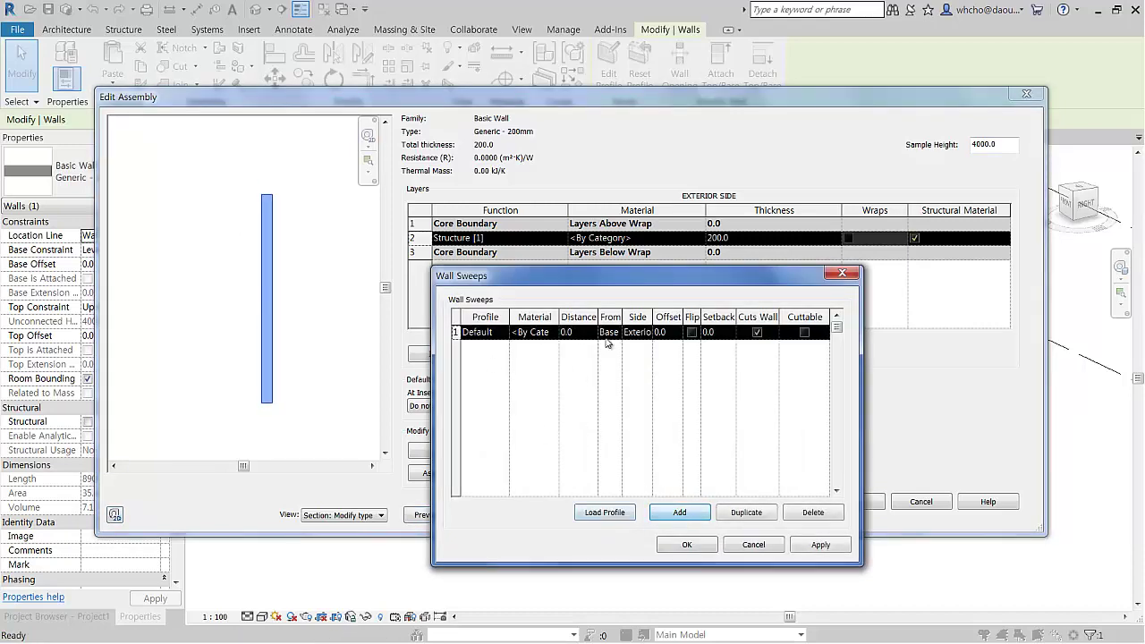
{"action": "left_click", "coordinate": [554, 333]}
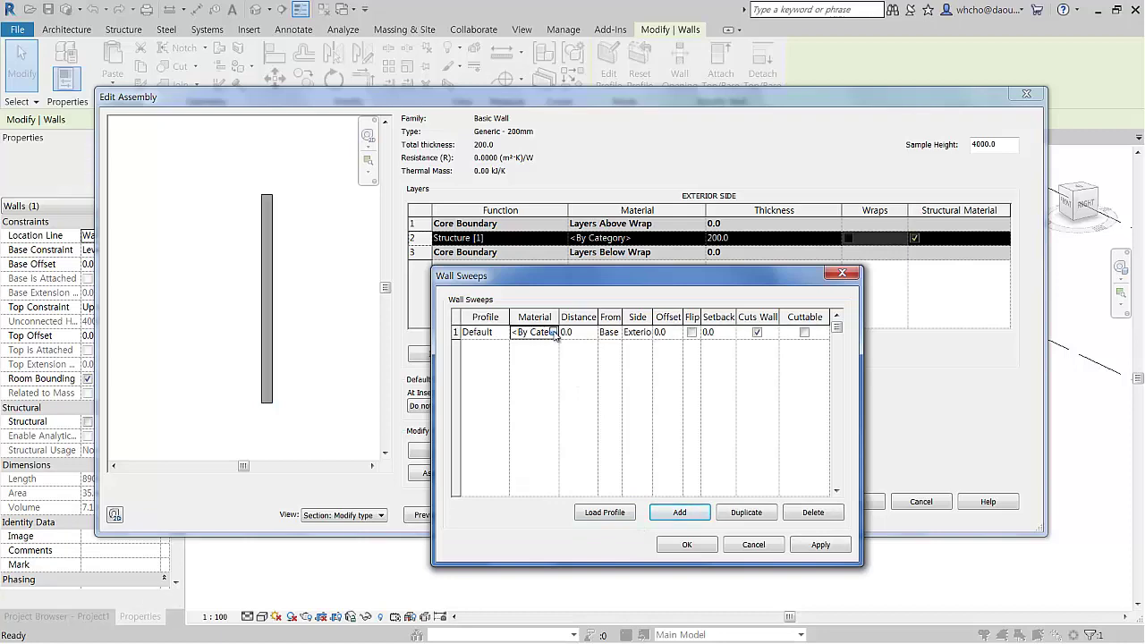
{"action": "left_click", "coordinate": [554, 331]}
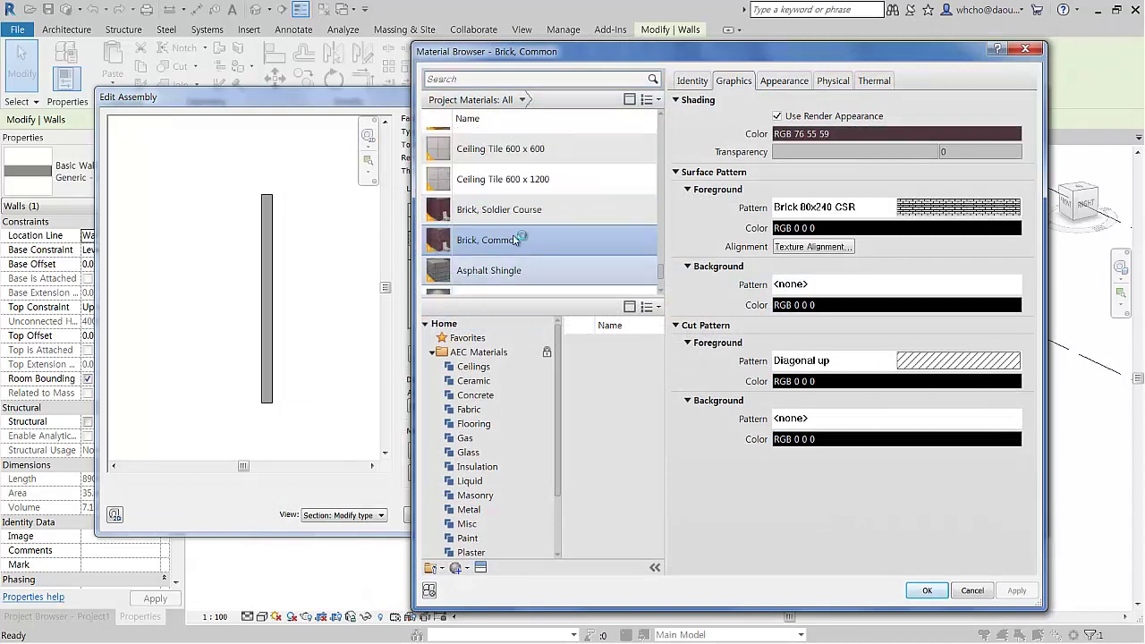
{"action": "left_click", "coordinate": [510, 219]}
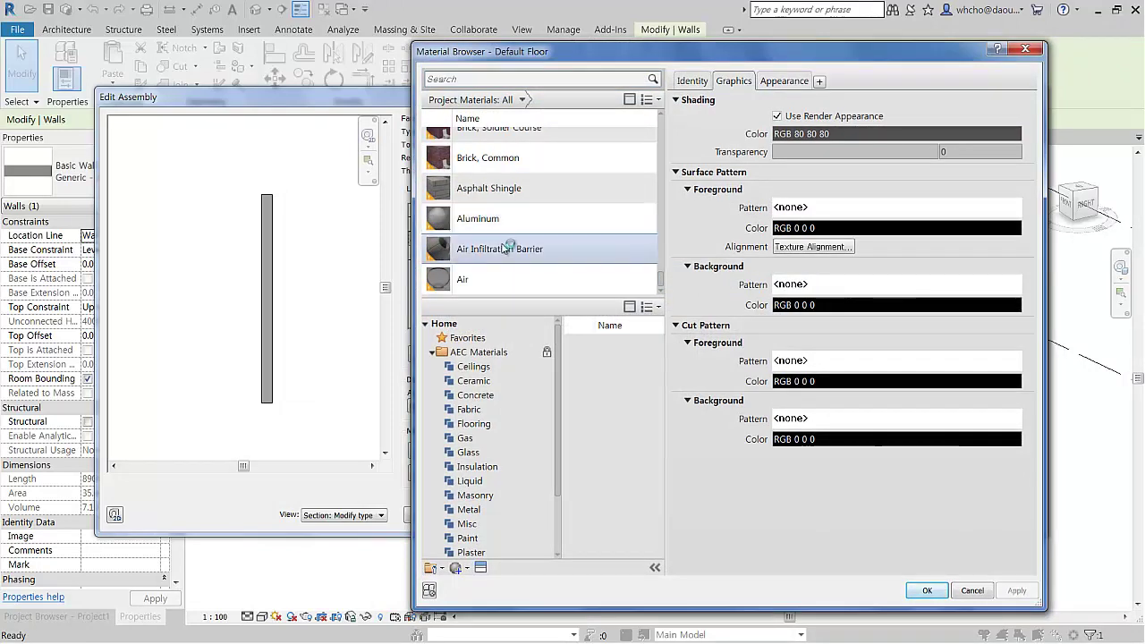
{"action": "scroll", "coordinate": [512, 234], "scroll_direction": "up", "scroll_amount": 5}
{"action": "scroll", "coordinate": [513, 233], "scroll_direction": "up", "scroll_amount": 5}
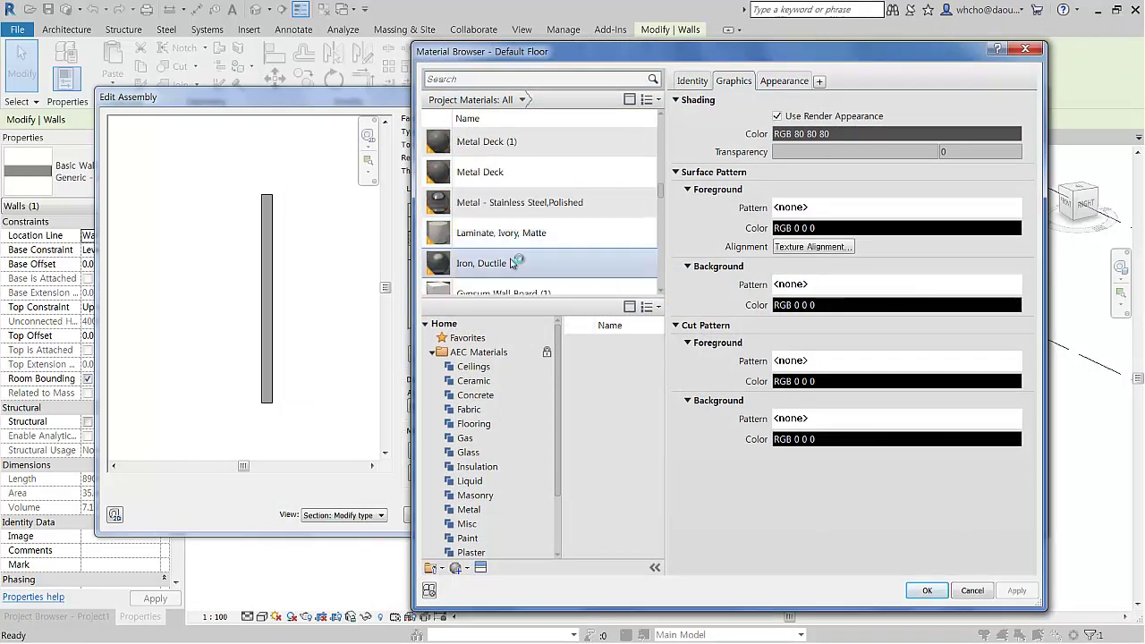
{"action": "left_click", "coordinate": [483, 263]}
{"action": "left_click", "coordinate": [928, 591]}
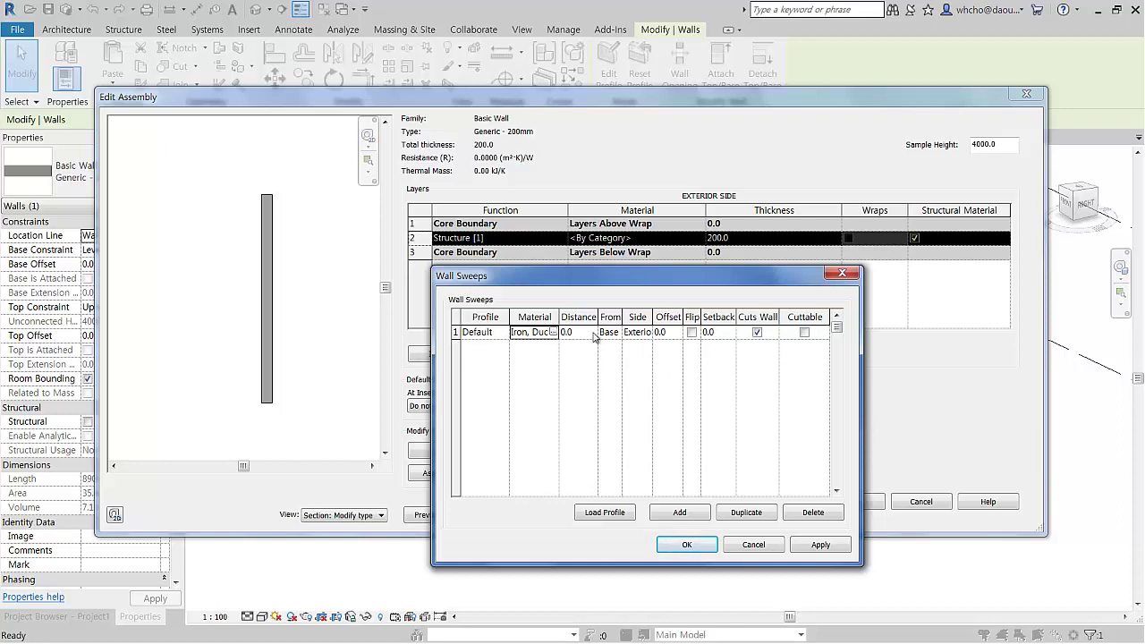
Keep the sweep on the Exterior side, measured from Base, with the Default profile
{"action": "left_click", "coordinate": [648, 335]}
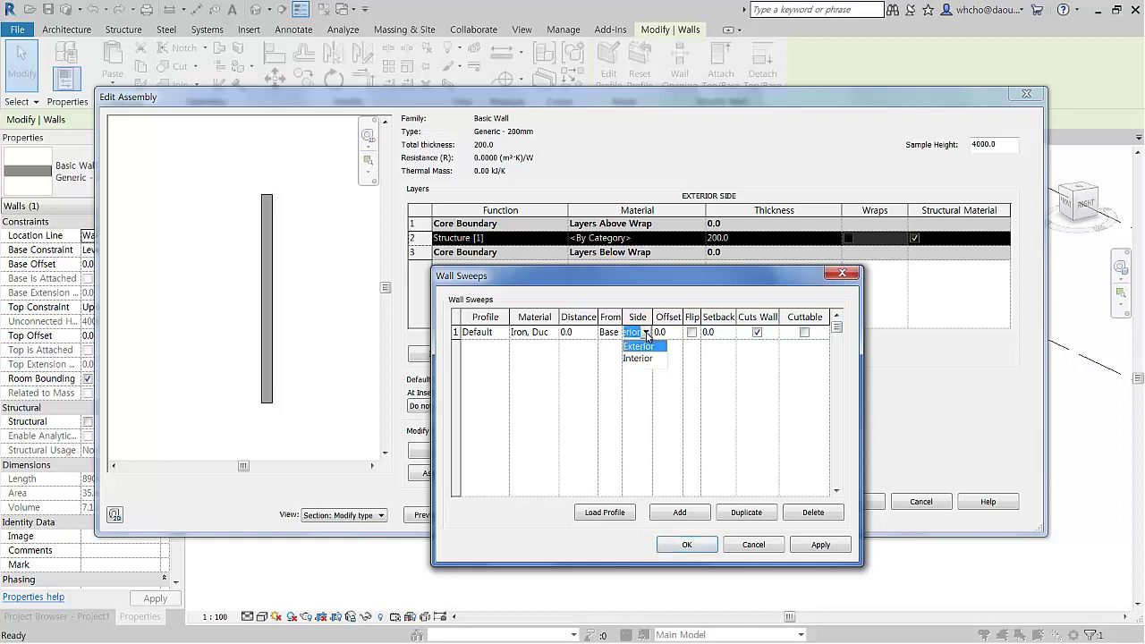
{"action": "left_click", "coordinate": [607, 336]}
{"action": "left_click", "coordinate": [616, 334]}
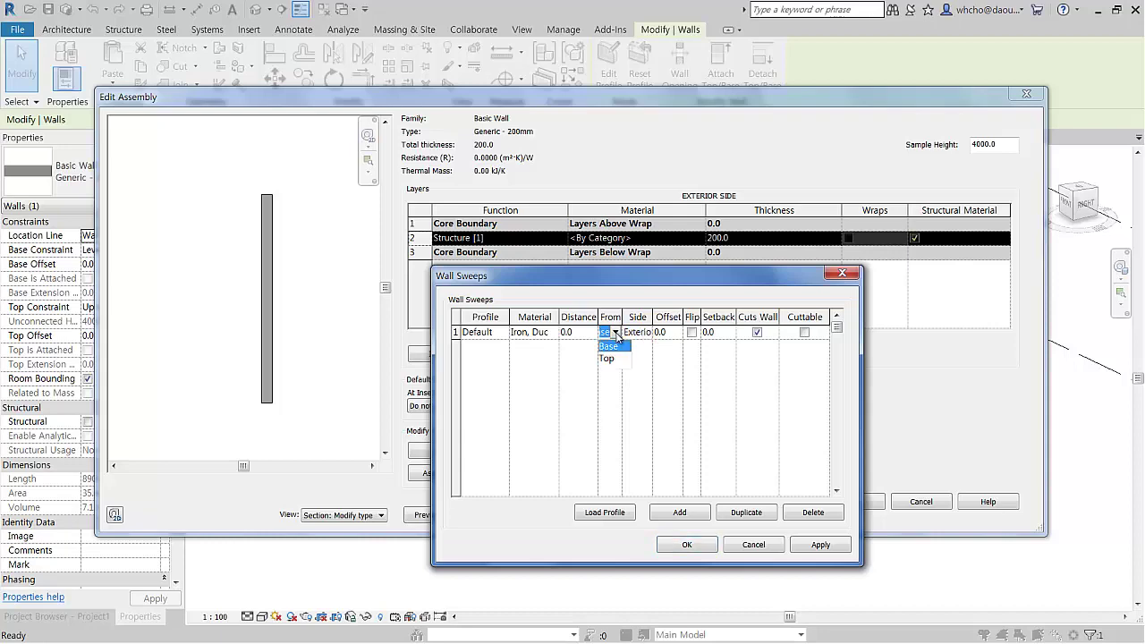
{"action": "left_click", "coordinate": [608, 346]}
{"action": "left_click", "coordinate": [530, 331]}
{"action": "left_click", "coordinate": [556, 332]}
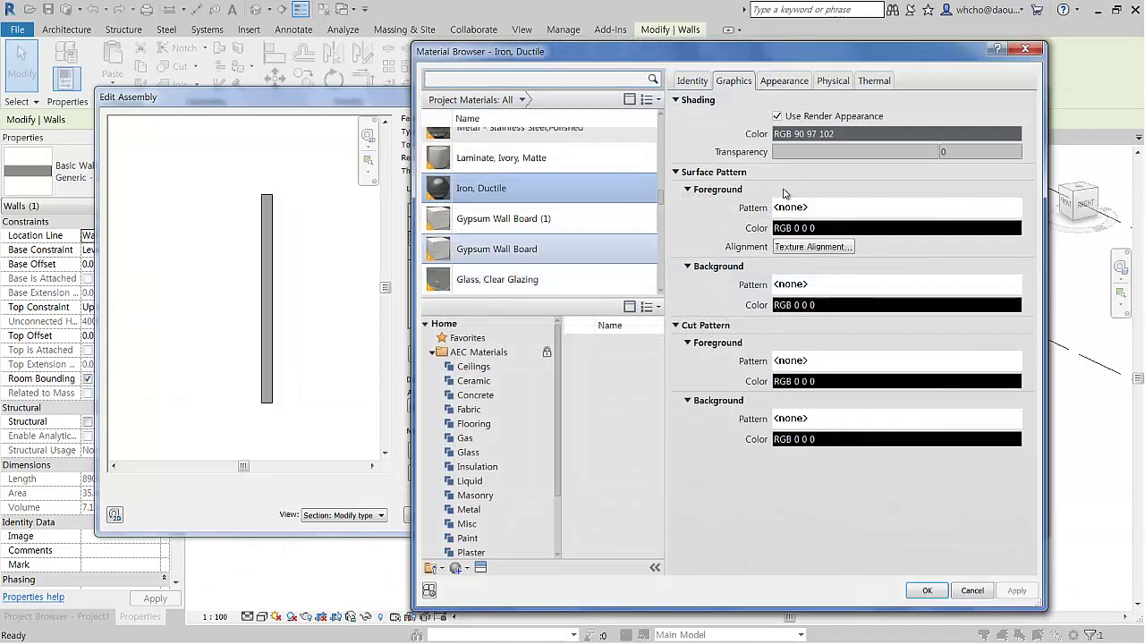
{"action": "left_click", "coordinate": [926, 591]}
{"action": "left_click", "coordinate": [483, 332]}
{"action": "left_click", "coordinate": [503, 332]}
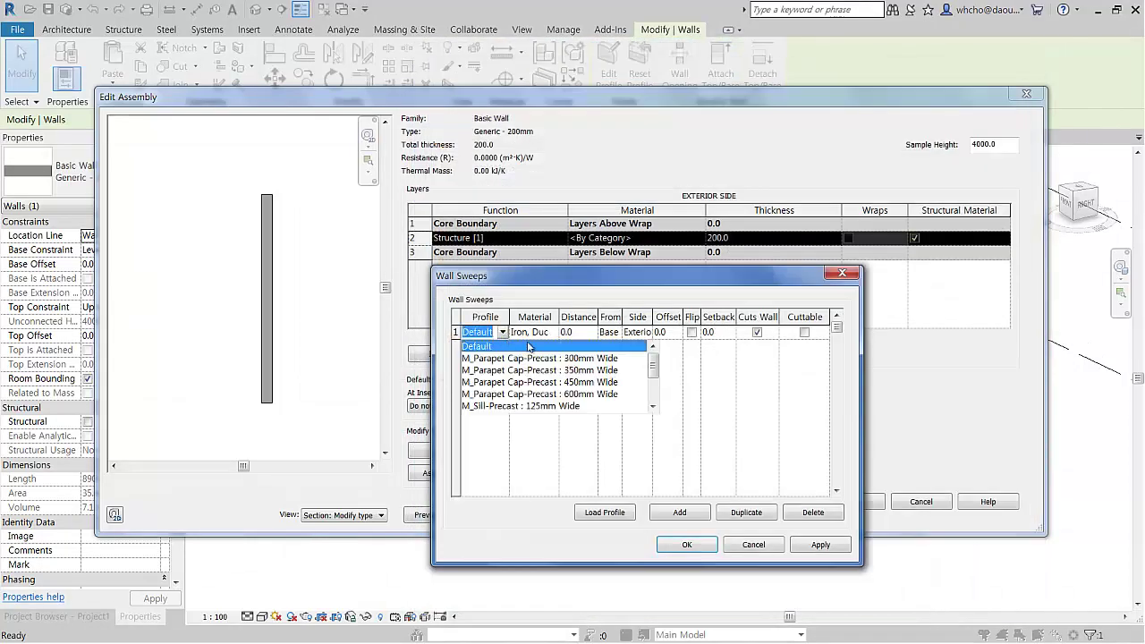
{"action": "left_click", "coordinate": [529, 346]}
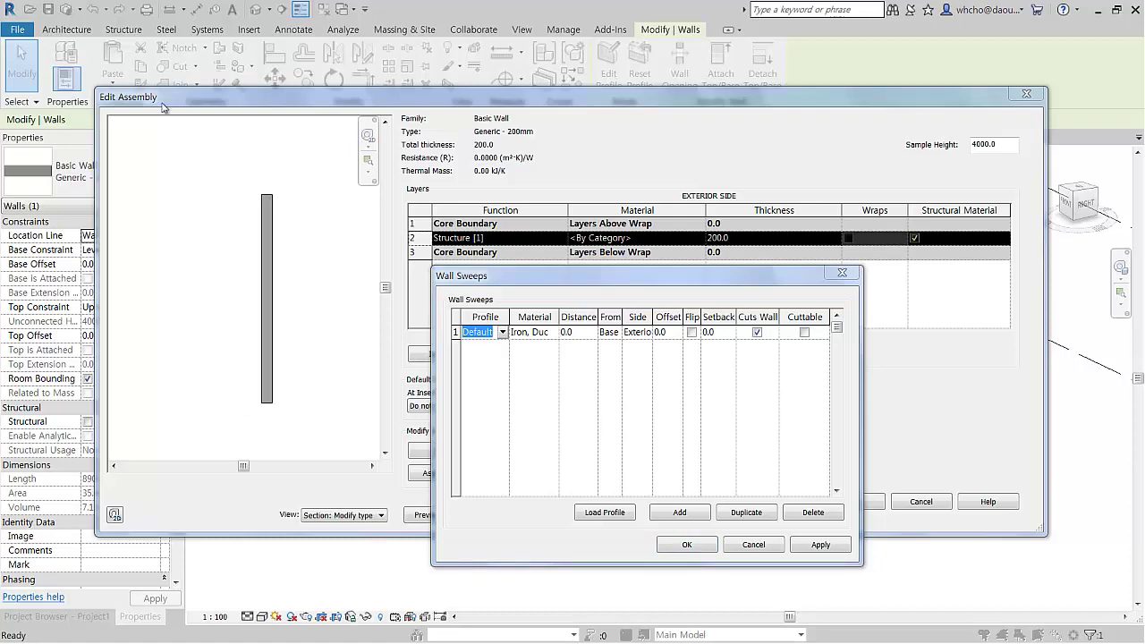
Confirm Wall Sweeps, Edit Assembly and Type Properties, then inspect the base sweep in 3D
{"action": "left_click", "coordinate": [602, 295]}
{"action": "left_click", "coordinate": [714, 548]}
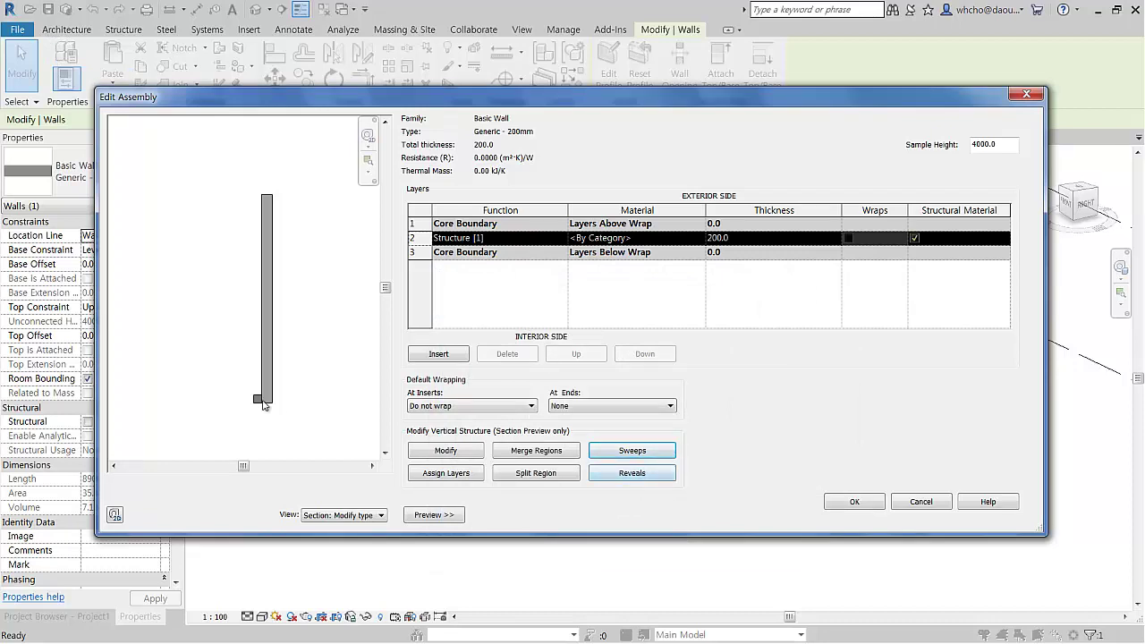
{"action": "left_click", "coordinate": [21, 37]}
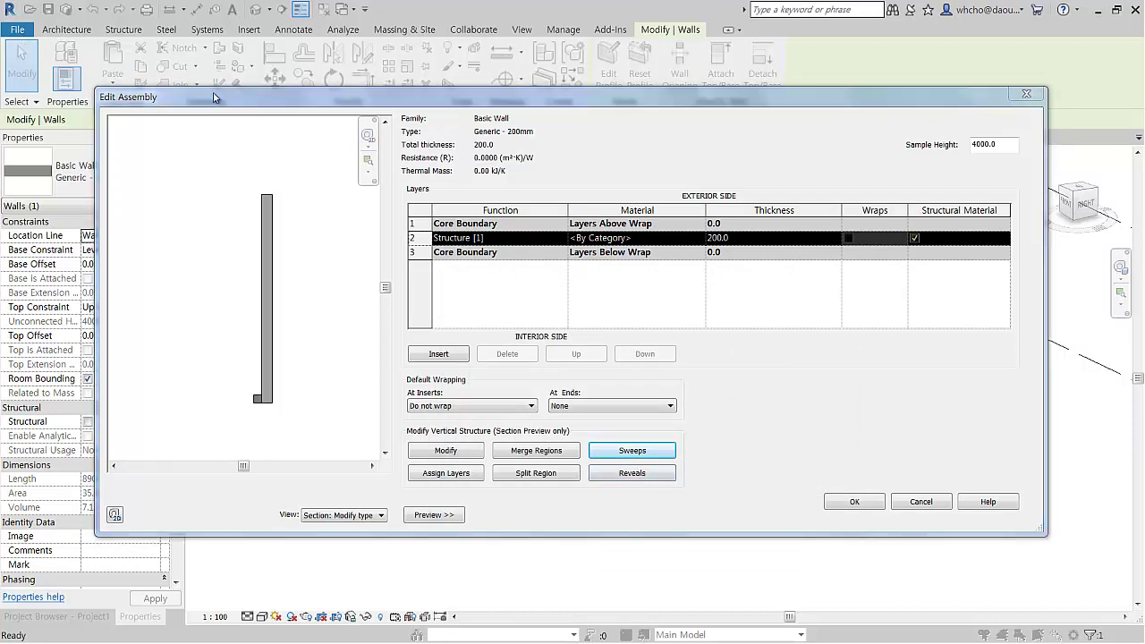
{"action": "left_click", "coordinate": [857, 502]}
{"action": "left_click", "coordinate": [879, 523]}
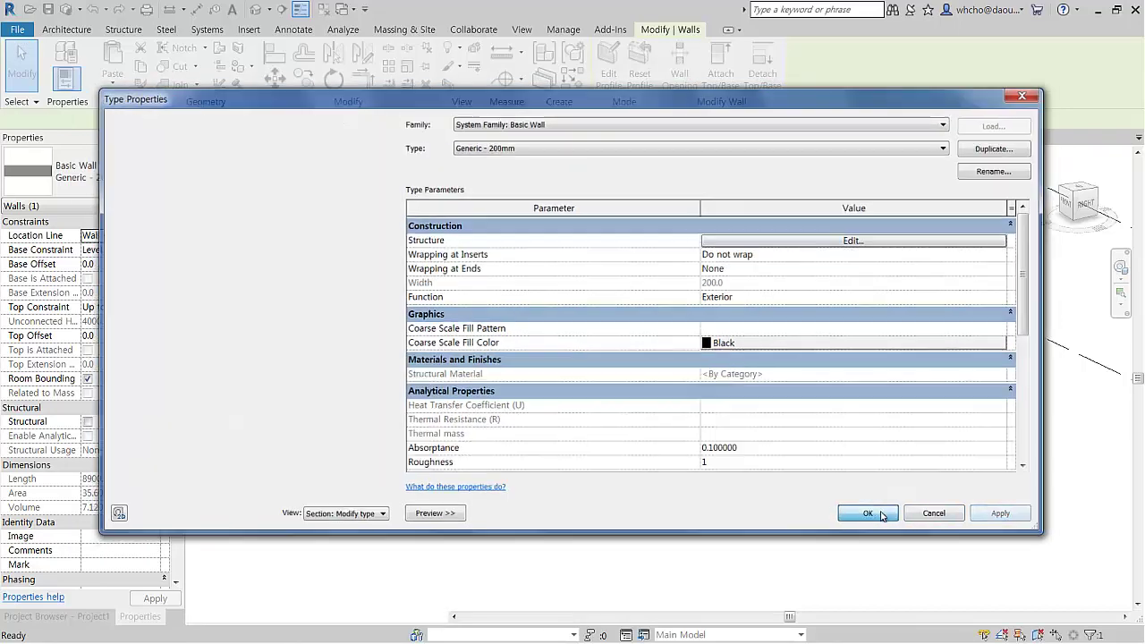
{"action": "scroll", "coordinate": [609, 439], "scroll_direction": "up", "scroll_amount": 2}
{"action": "scroll", "coordinate": [587, 475], "scroll_direction": "up", "scroll_amount": 3}
{"action": "middle_click_drag", "start_coordinate": [587, 475], "coordinate": [567, 409], "text": "shift"}
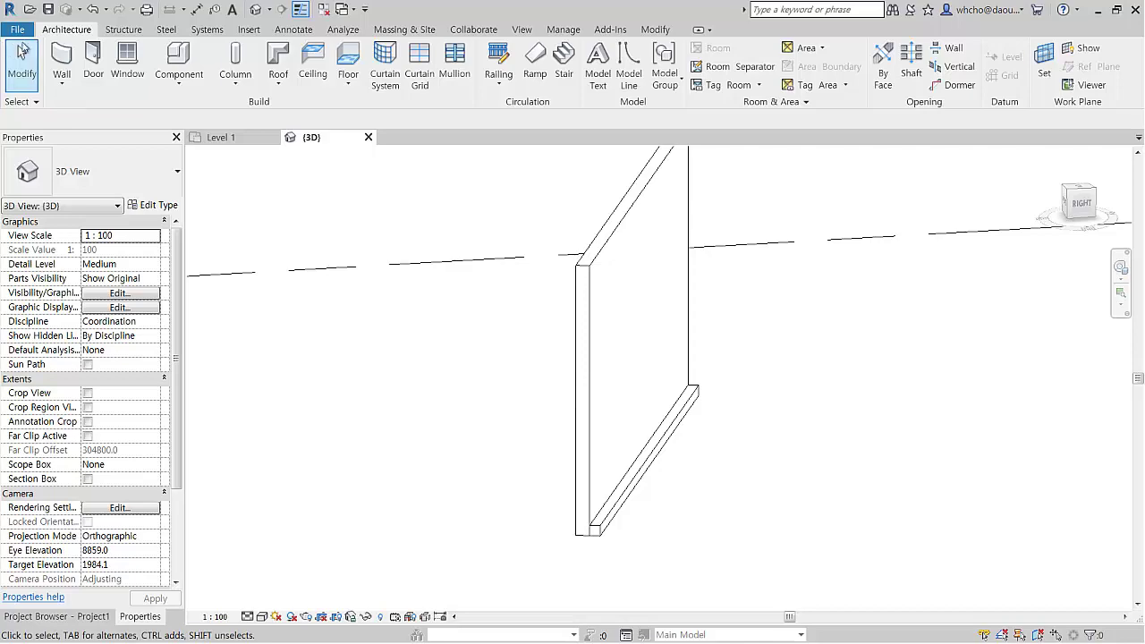
{"action": "left_click", "coordinate": [17, 28]}
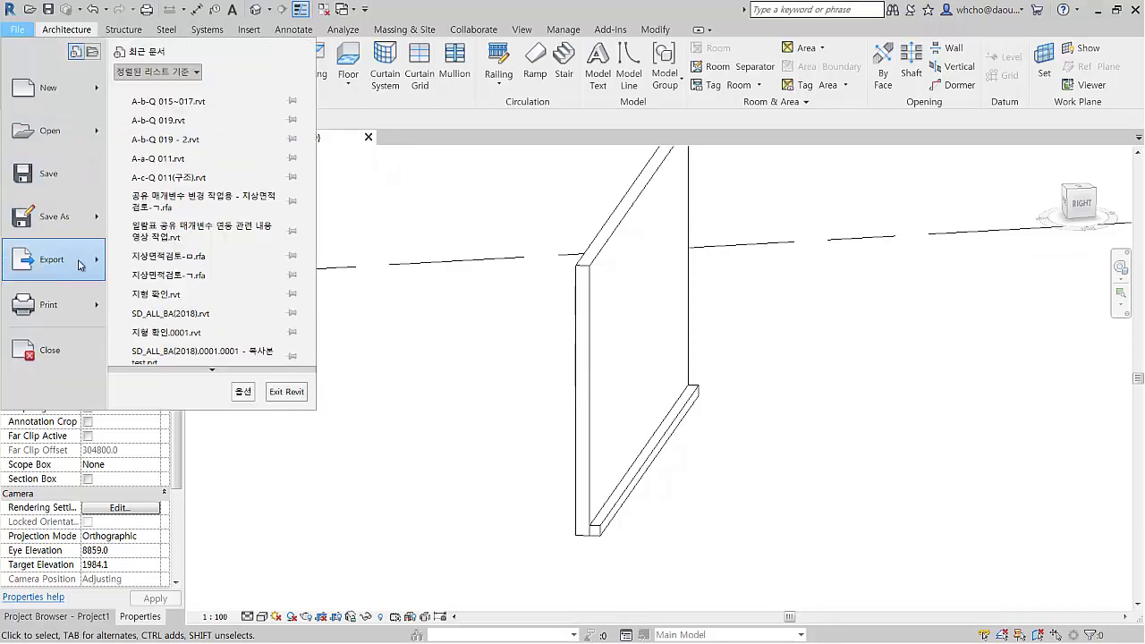
{"action": "mouse_move", "coordinate": [50, 130]}
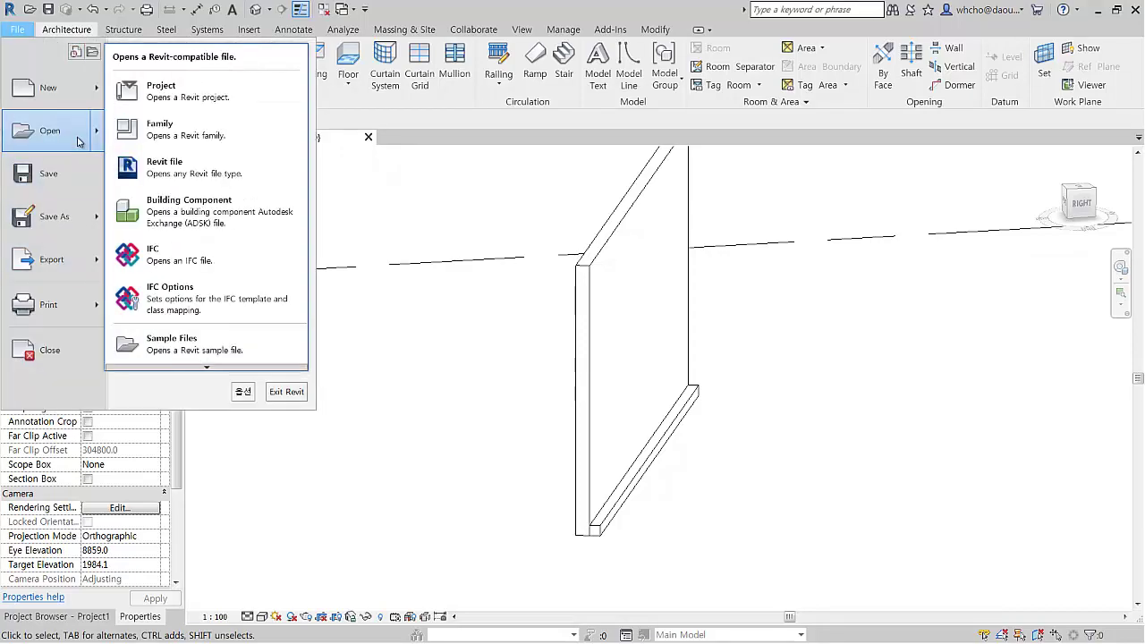
Create a new family from the Metric Profile.rft template
{"action": "mouse_move", "coordinate": [49, 87]}
{"action": "left_click", "coordinate": [213, 139]}
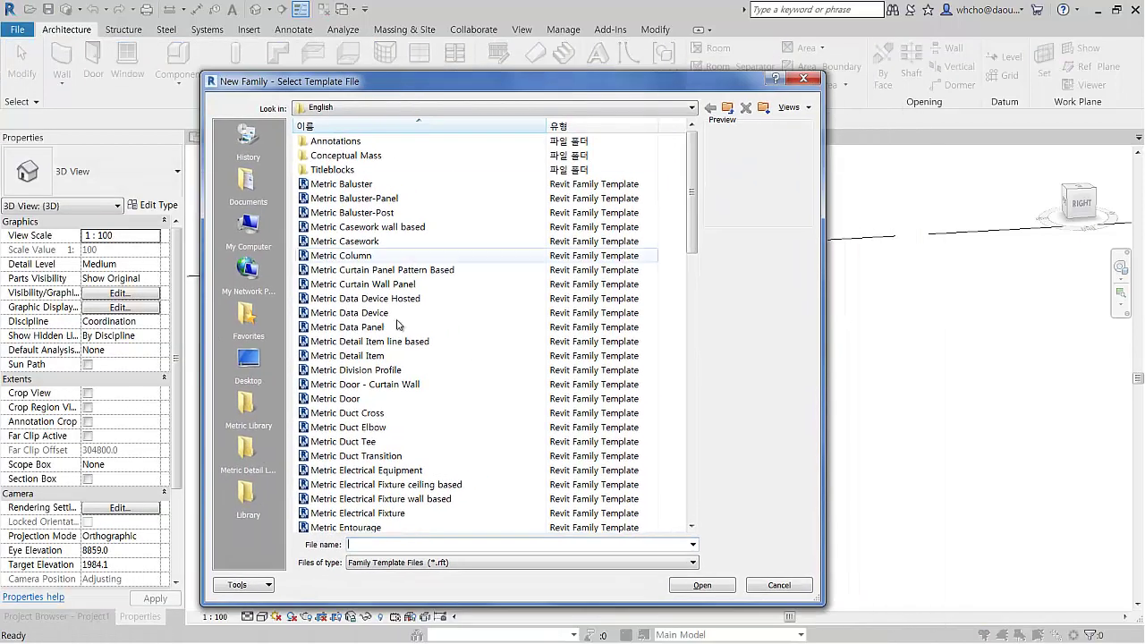
{"action": "left_click", "coordinate": [420, 328]}
{"action": "scroll", "coordinate": [437, 358], "scroll_direction": "down", "scroll_amount": 3}
{"action": "scroll", "coordinate": [436, 358], "scroll_direction": "down", "scroll_amount": 6}
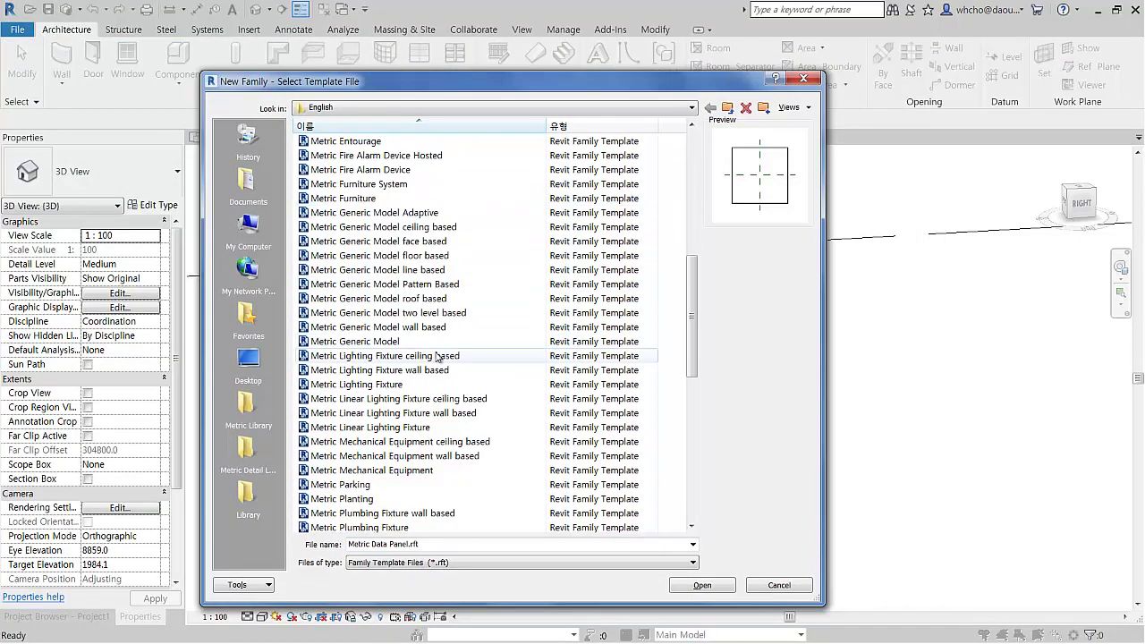
{"action": "scroll", "coordinate": [436, 358], "scroll_direction": "down", "scroll_amount": 3}
{"action": "left_click", "coordinate": [382, 414]}
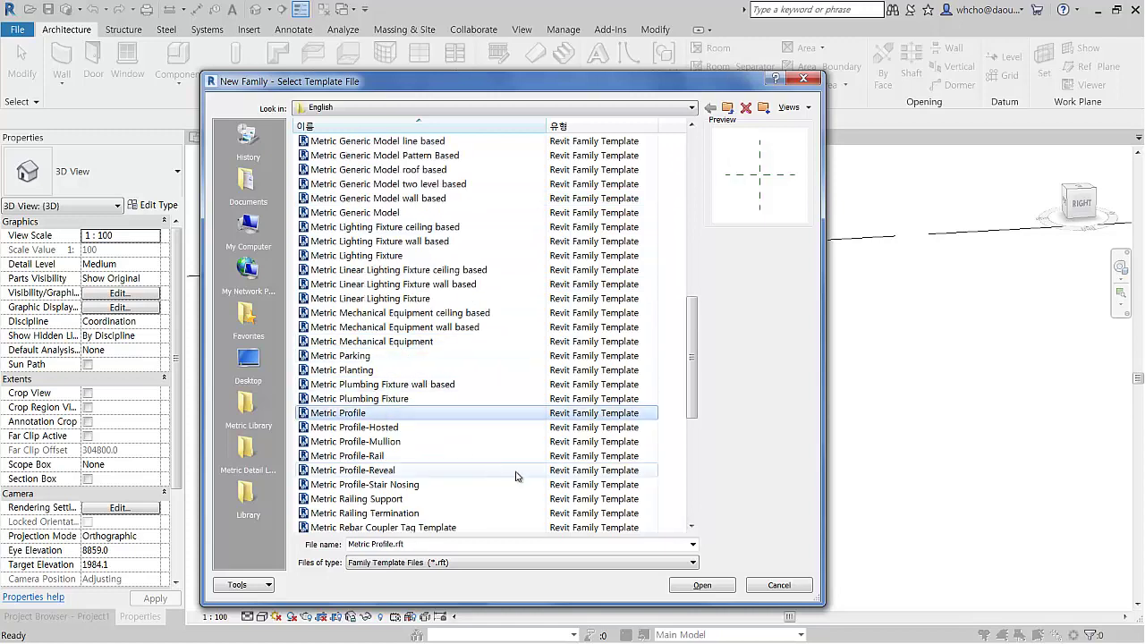
{"action": "left_click", "coordinate": [702, 585]}
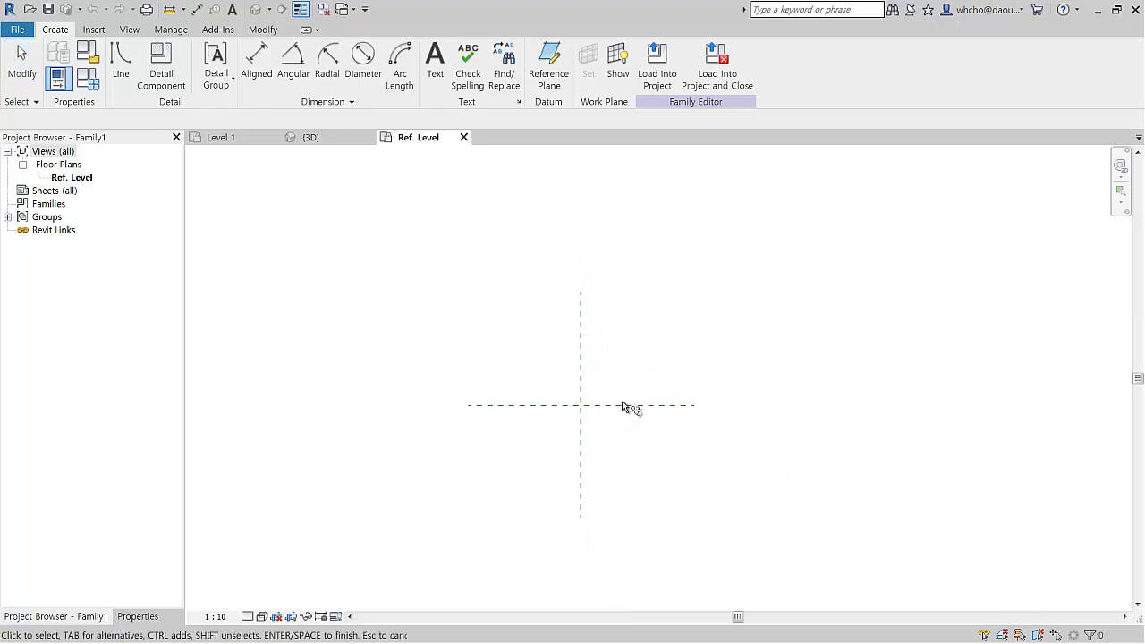
Place a horizontal reference plane 4000 above the origin
{"action": "left_click_drag", "start_coordinate": [615, 422], "coordinate": [626, 416]}
{"action": "left_click_drag", "start_coordinate": [659, 385], "coordinate": [641, 424]}
{"action": "left_click_drag", "start_coordinate": [654, 375], "coordinate": [662, 406]}
{"action": "left_click", "coordinate": [549, 67]}
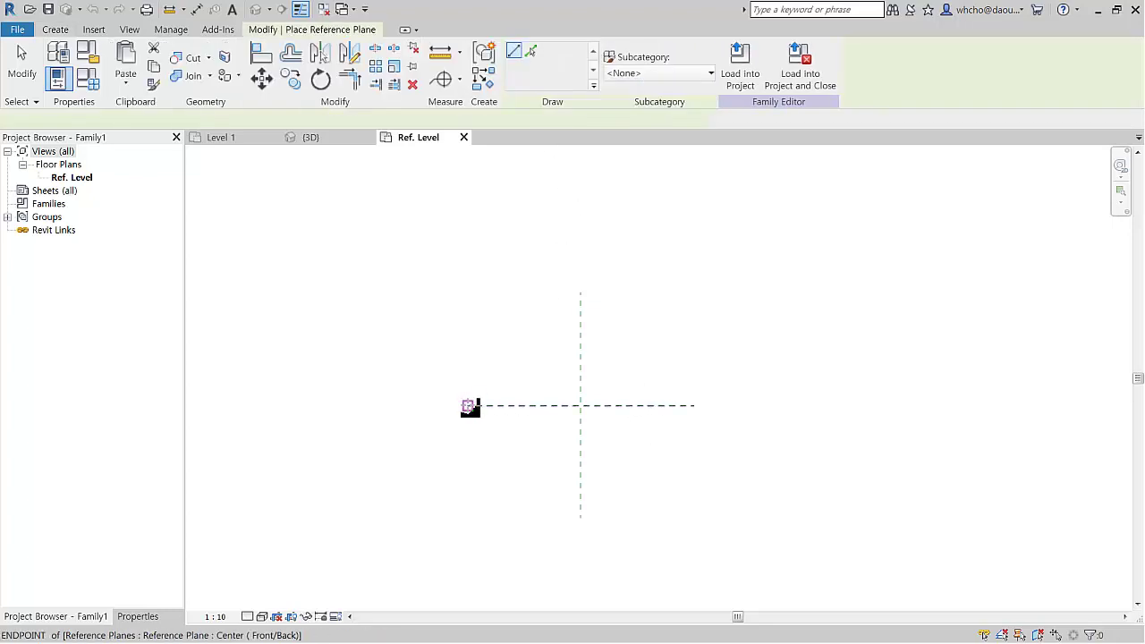
{"action": "type", "text": "4000"}
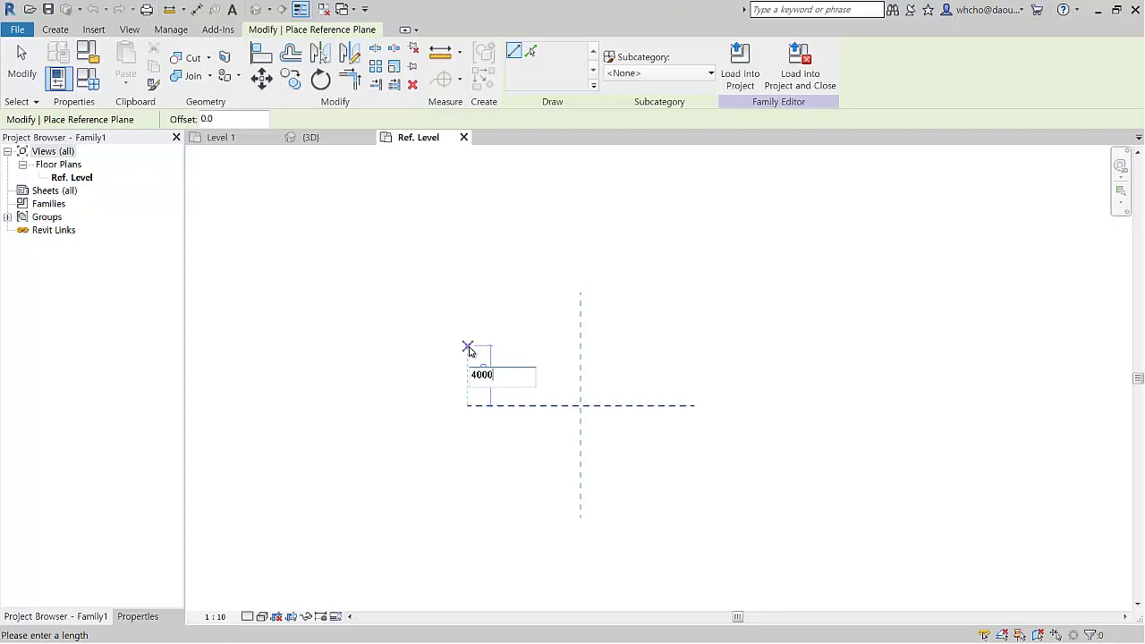
{"action": "key", "text": "Return"}
{"action": "scroll", "coordinate": [497, 307], "scroll_direction": "down", "scroll_amount": 2}
{"action": "middle_click_drag", "start_coordinate": [496, 307], "coordinate": [472, 429]}
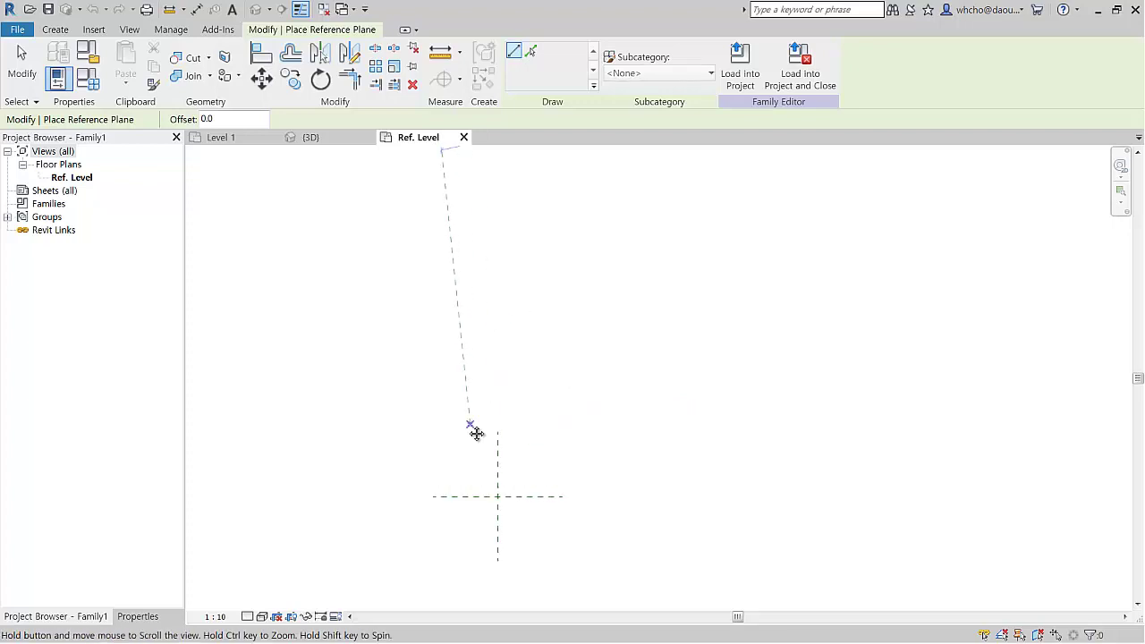
{"action": "middle_click_drag", "start_coordinate": [563, 216], "coordinate": [538, 269]}
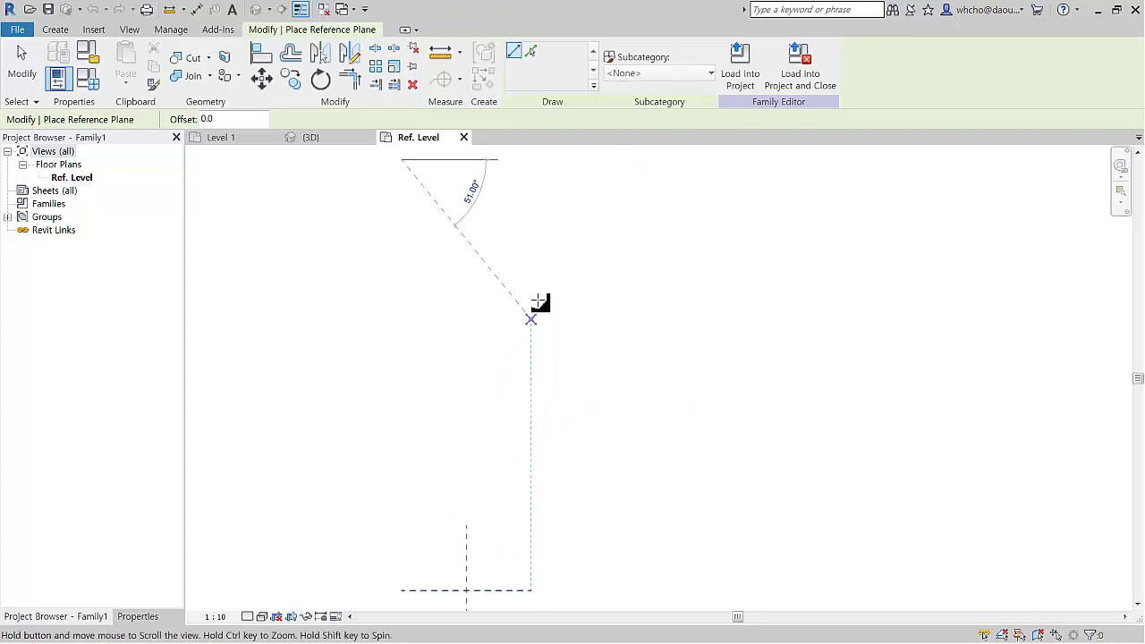
{"action": "left_click", "coordinate": [532, 181]}
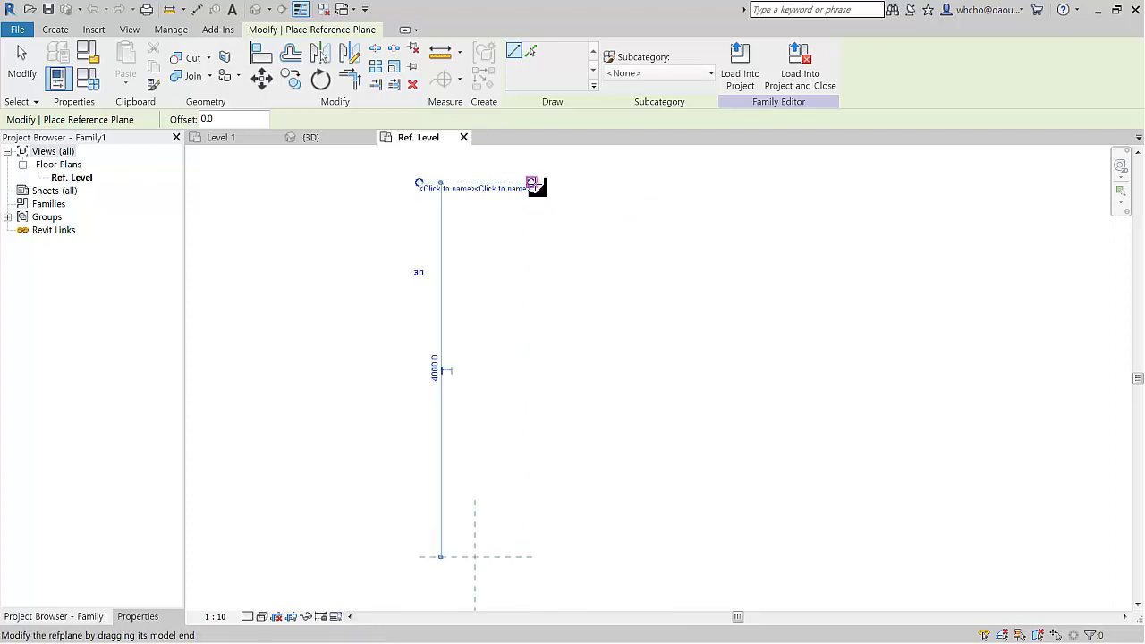
{"action": "key", "text": "Escape"}
{"action": "key", "text": "Escape"}
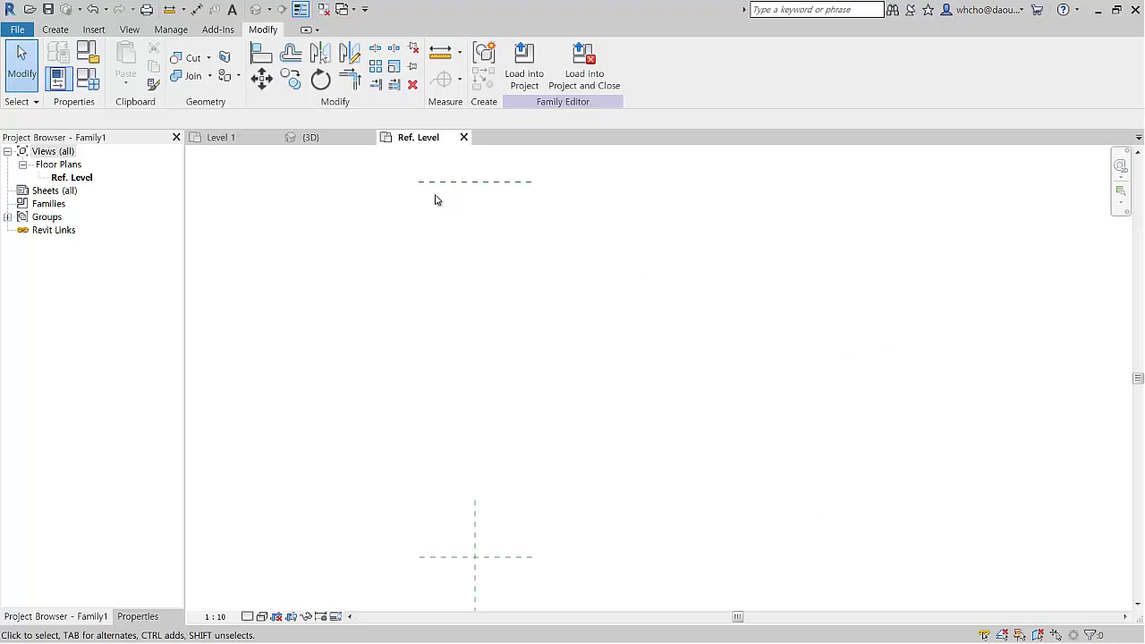
Stretch the vertical centre reference plane up past the new top plane
{"action": "left_click", "coordinate": [479, 525]}
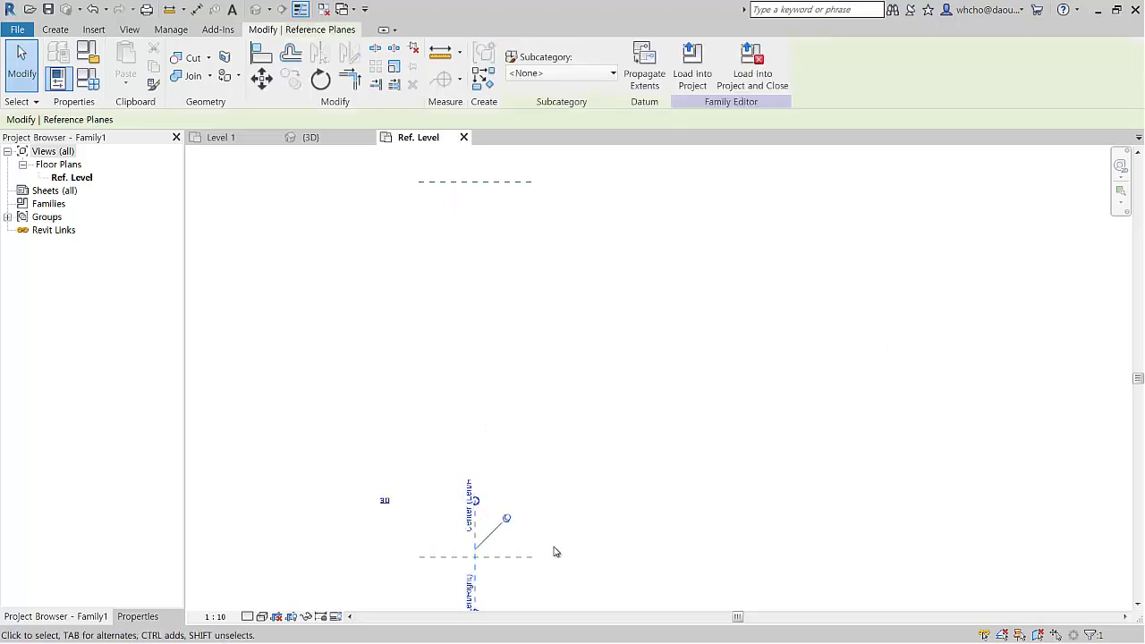
{"action": "left_click_drag", "start_coordinate": [475, 501], "coordinate": [447, 161]}
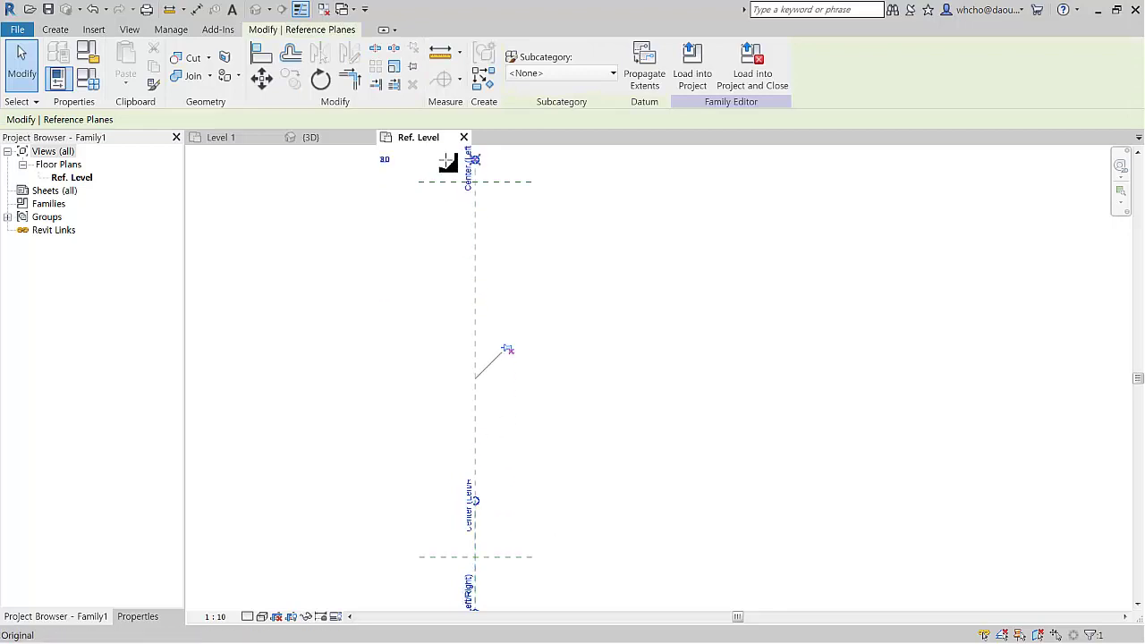
{"action": "left_click", "coordinate": [545, 300]}
{"action": "scroll", "coordinate": [548, 300], "scroll_direction": "down", "scroll_amount": 1}
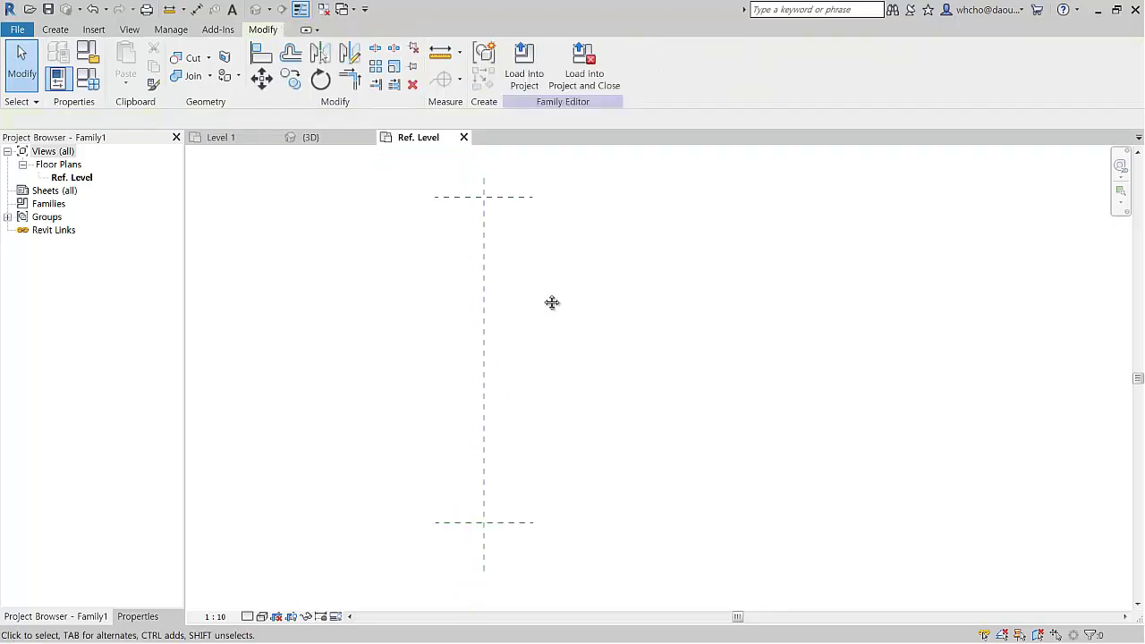
Dimension the 4000 gap between the horizontal planes and set the view scale to 1:50
{"action": "left_click", "coordinate": [195, 9]}
{"action": "left_click", "coordinate": [491, 536]}
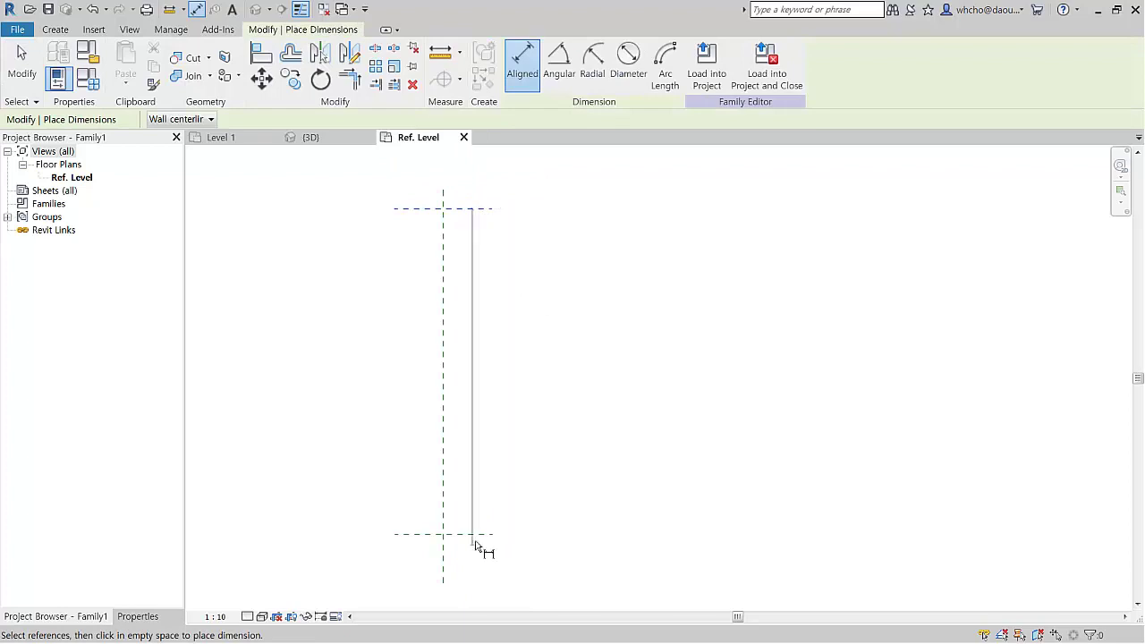
{"action": "scroll", "coordinate": [361, 392], "scroll_direction": "up", "scroll_amount": 1}
{"action": "scroll", "coordinate": [362, 394], "scroll_direction": "up", "scroll_amount": 1}
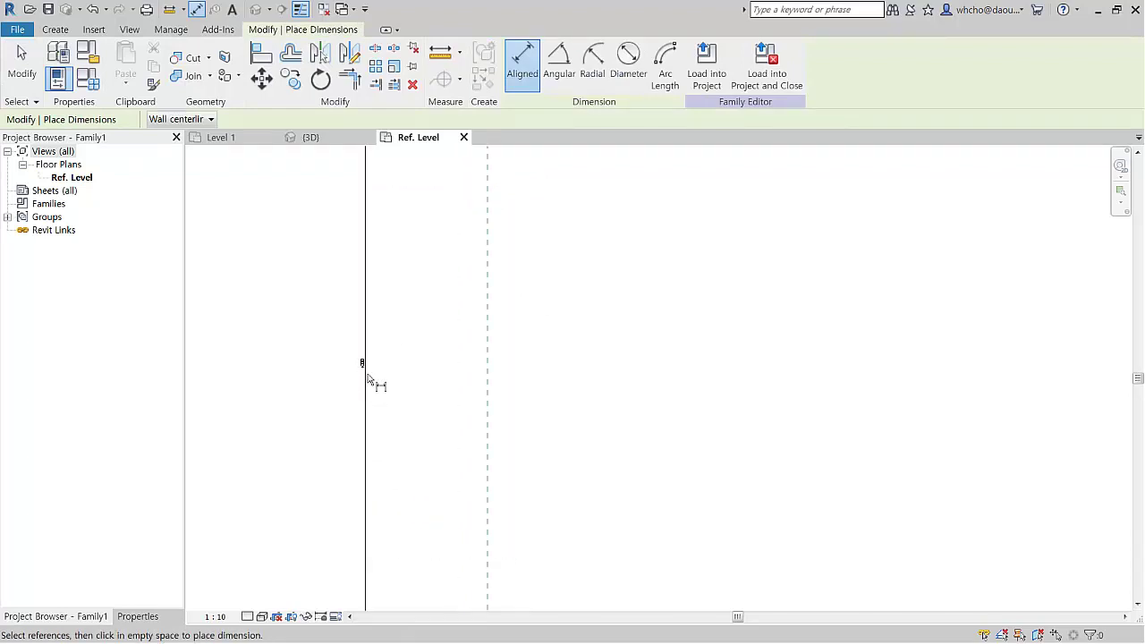
{"action": "left_click", "coordinate": [215, 616]}
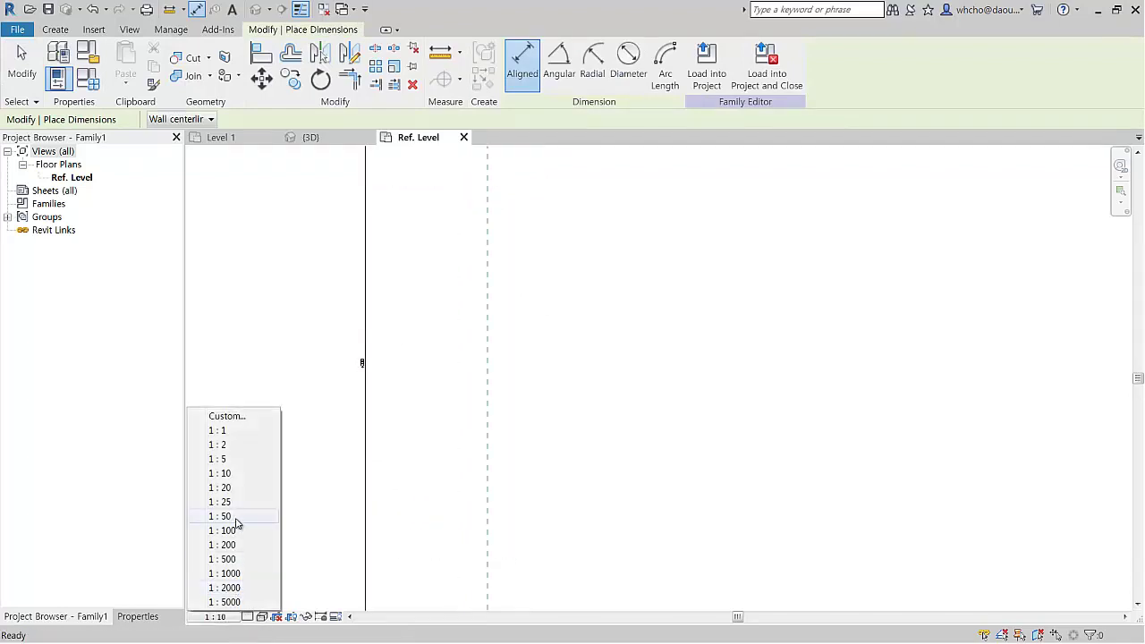
{"action": "left_click", "coordinate": [235, 517]}
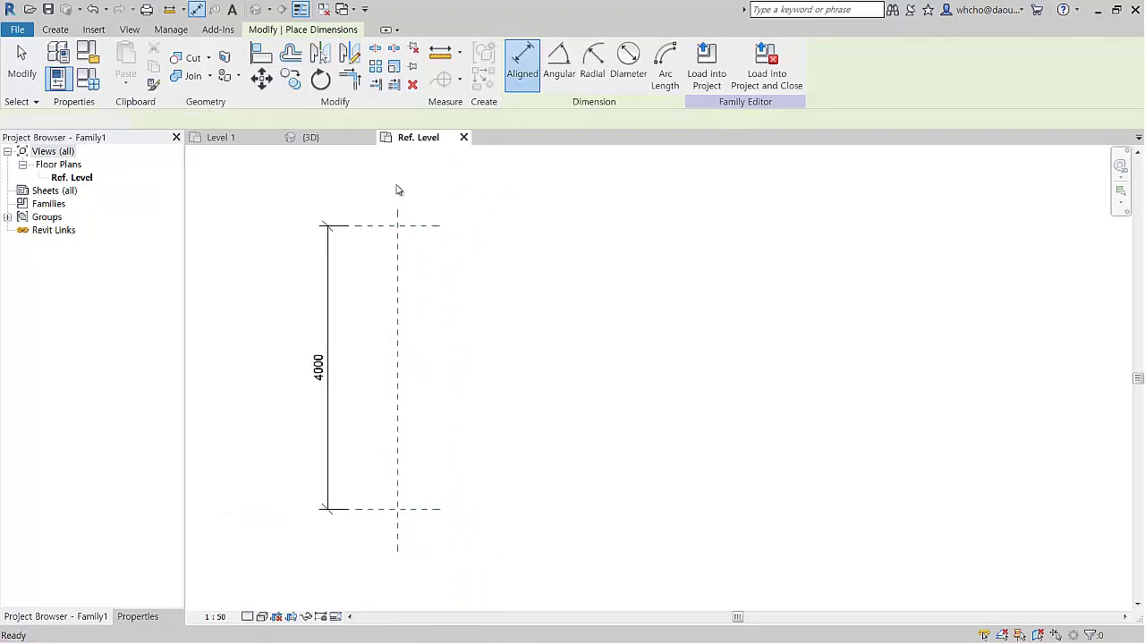
{"action": "key", "text": "Escape"}
Select the Center (Left/Right) plane and try copying it with CO, then cancel
{"action": "left_click", "coordinate": [397, 403]}
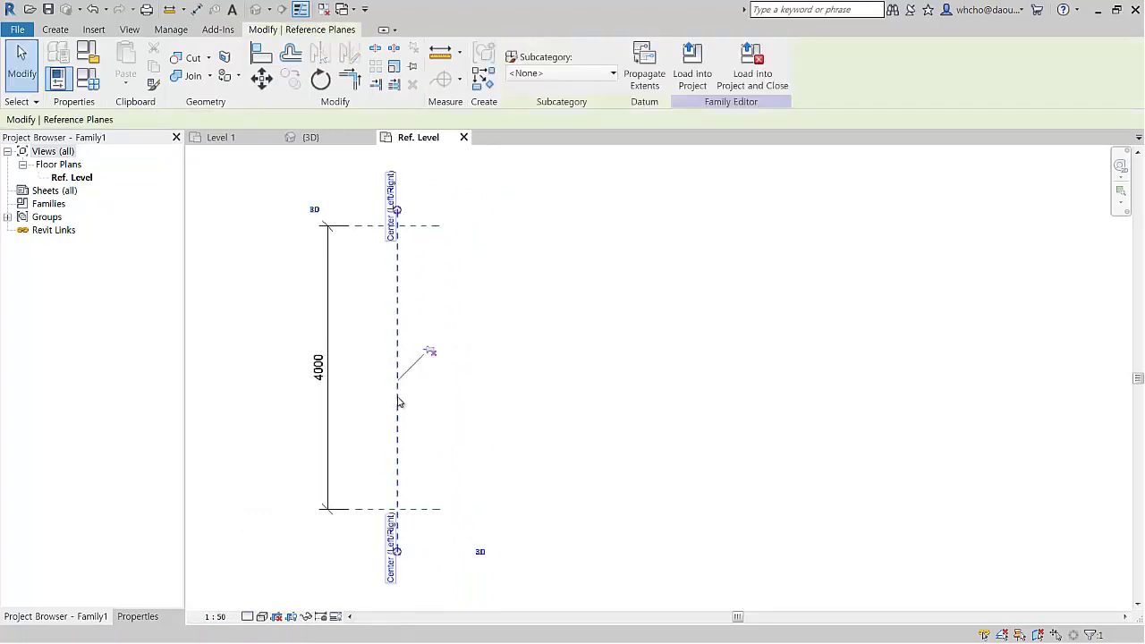
{"action": "key", "text": "Escape"}
{"action": "key", "text": "c"}
{"action": "key", "text": "o"}
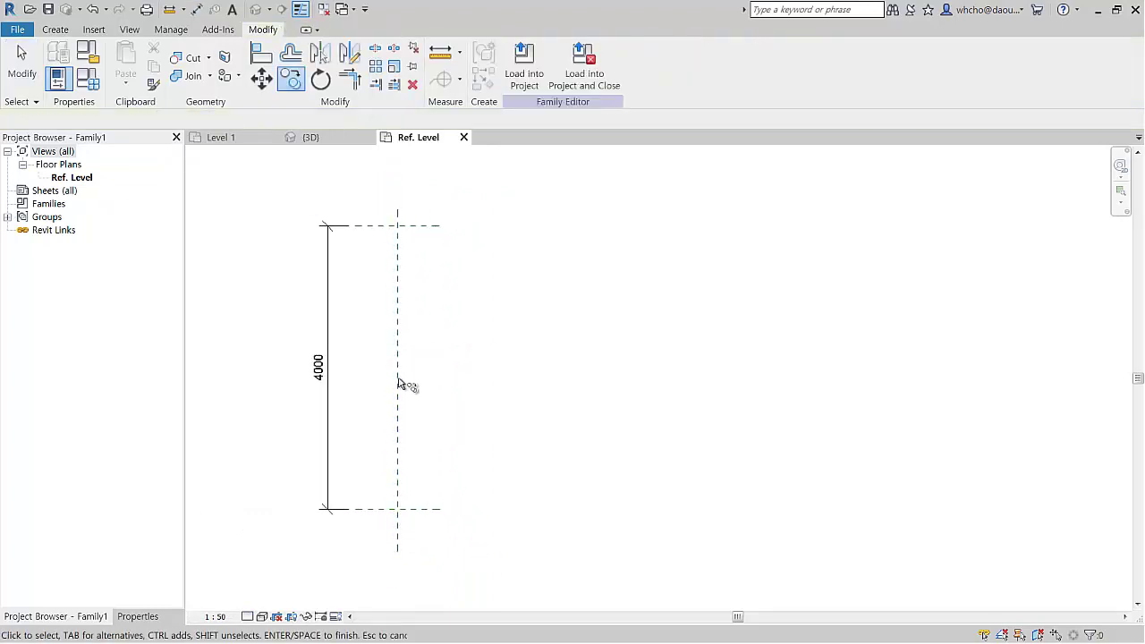
{"action": "left_click_drag", "start_coordinate": [411, 382], "coordinate": [372, 320]}
{"action": "key", "text": "Escape"}
{"action": "left_click", "coordinate": [398, 300]}
{"action": "key", "text": "Escape"}
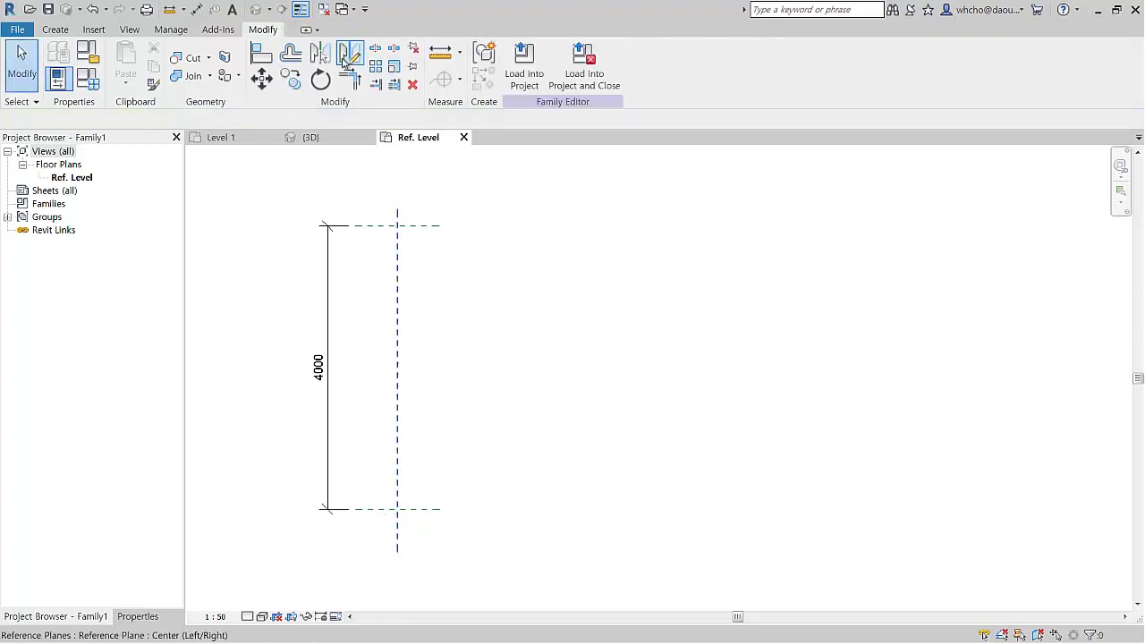
{"action": "left_click", "coordinate": [54, 29]}
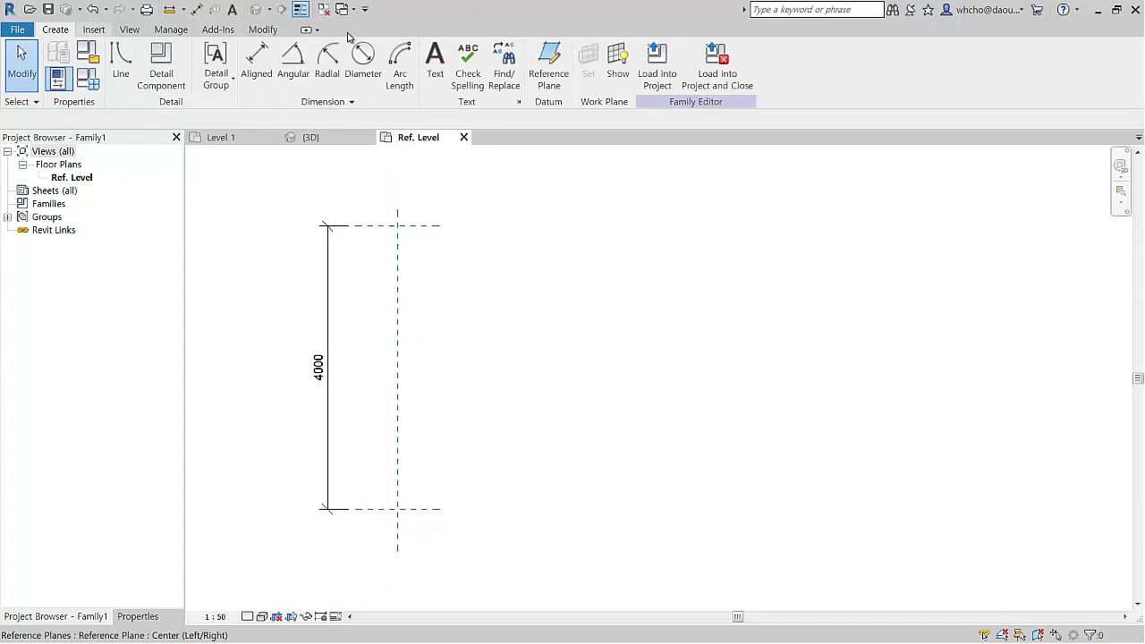
Draw a vertical reference plane 500 left of centre, spanning past both horizontal planes
{"action": "left_click", "coordinate": [548, 62]}
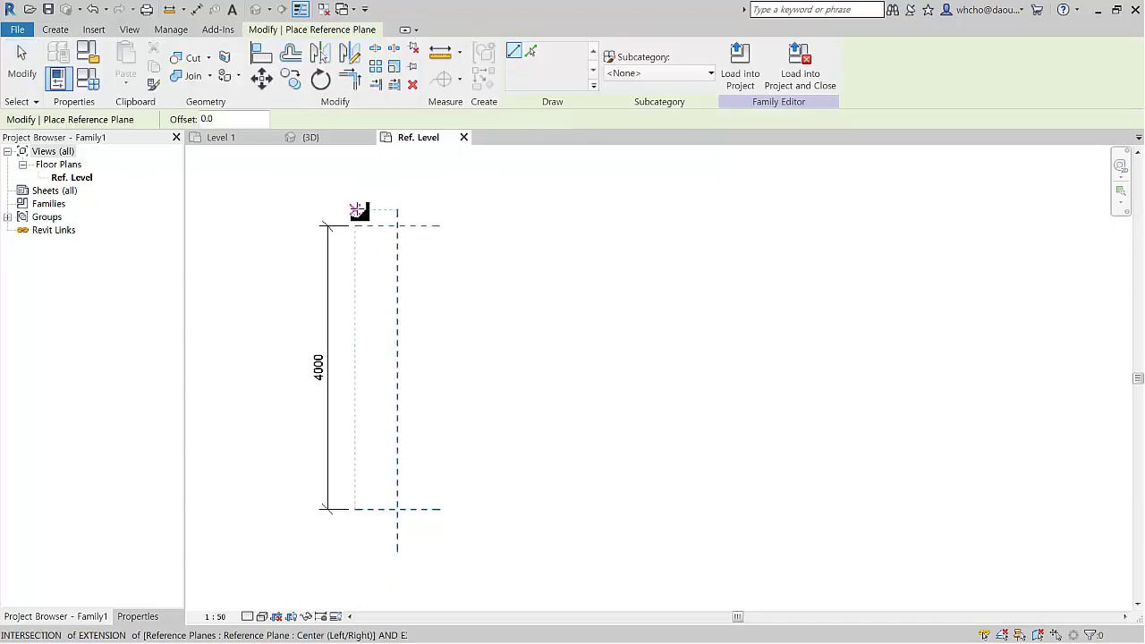
{"action": "left_click", "coordinate": [362, 210]}
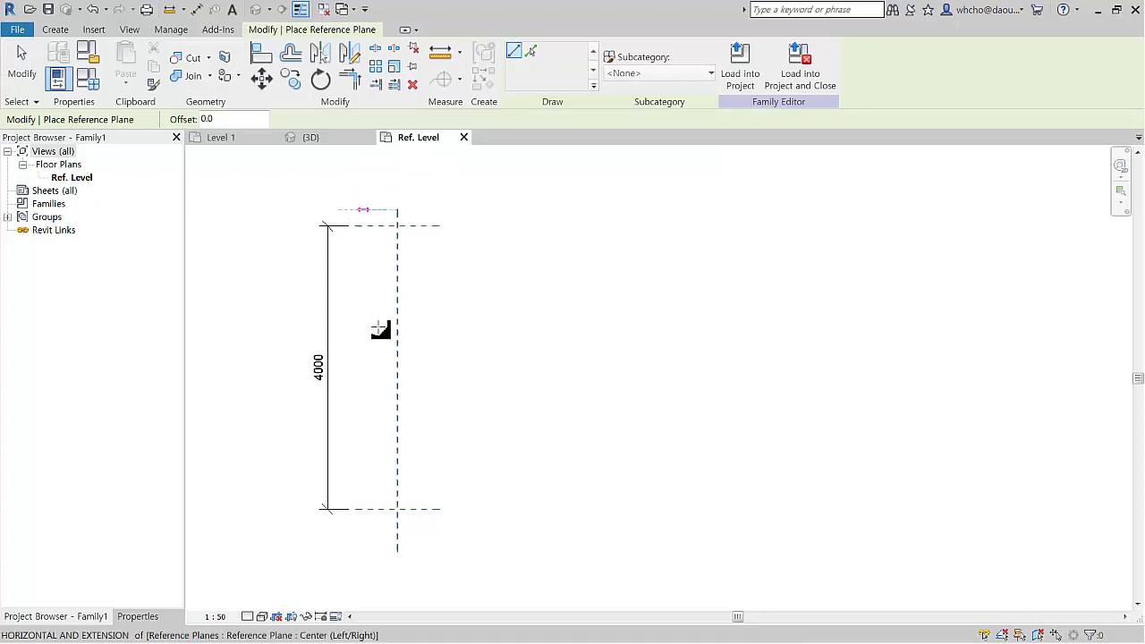
{"action": "left_click", "coordinate": [362, 551]}
{"action": "key", "text": "Escape"}
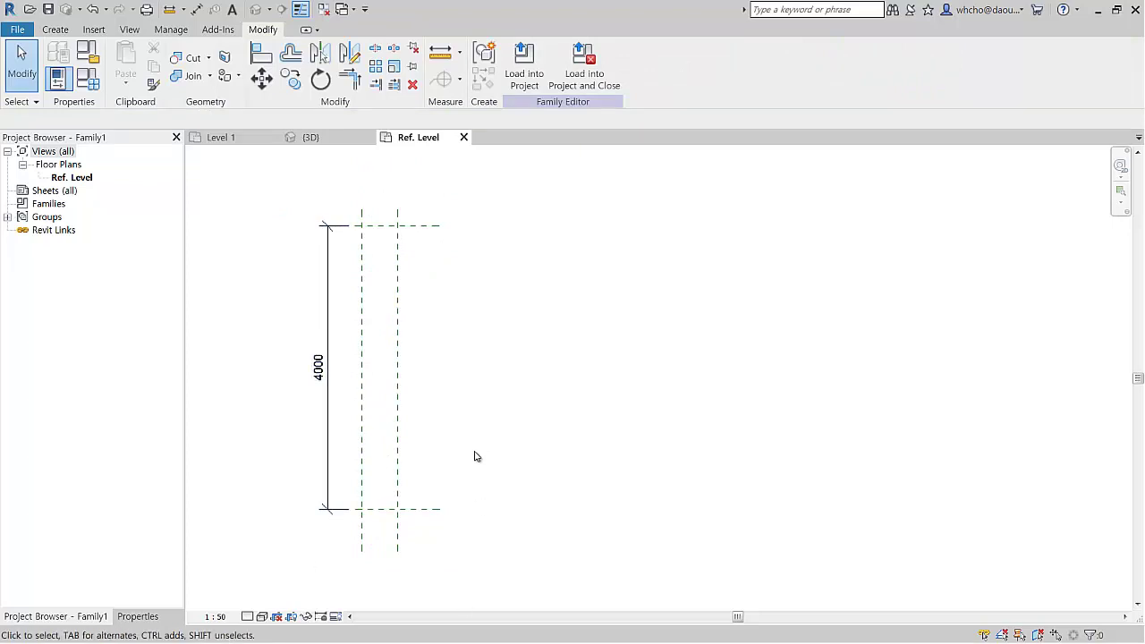
{"action": "left_click", "coordinate": [362, 304]}
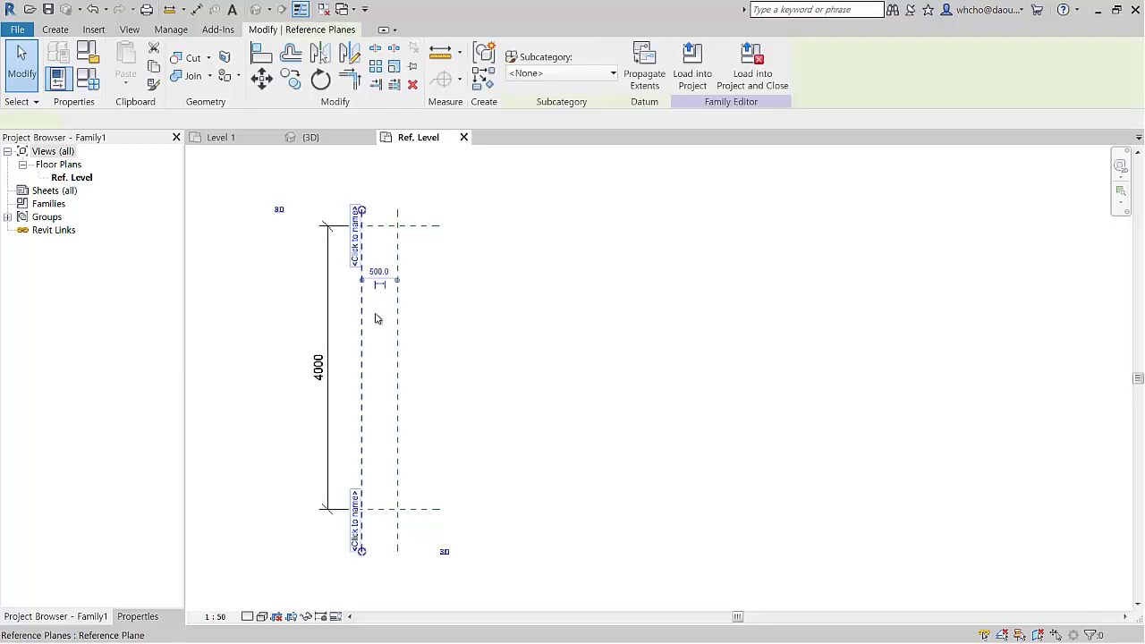
{"action": "key", "text": "Escape"}
{"action": "scroll", "coordinate": [418, 300], "scroll_direction": "up", "scroll_amount": 1}
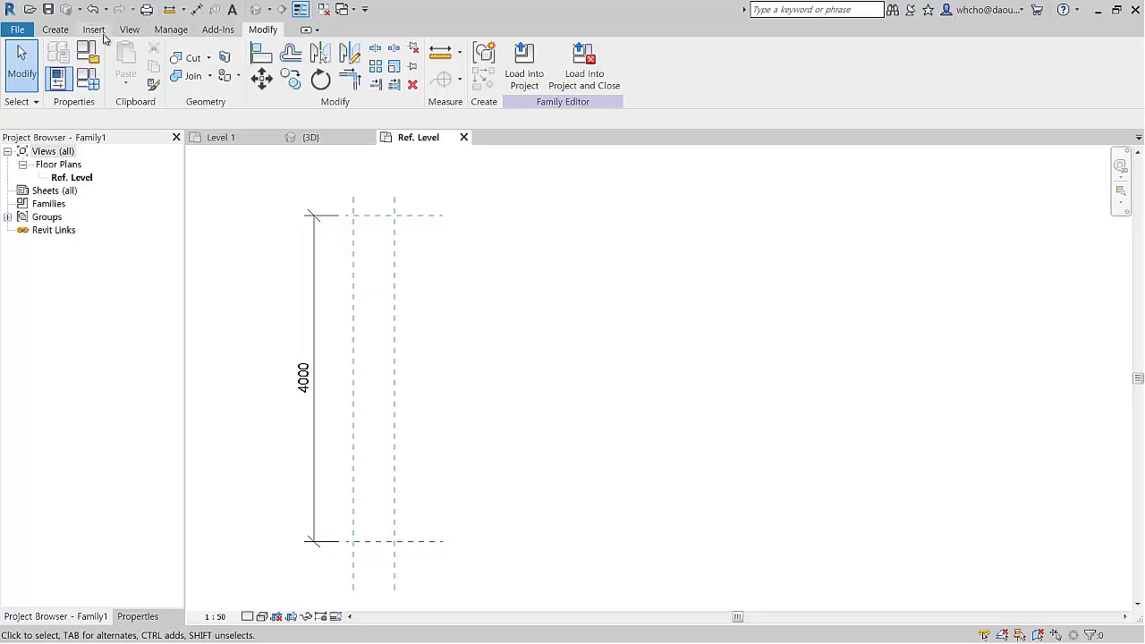
Sketch the tapered outline: a top edge, sloped edge down the 4000 height, and vertical edge
{"action": "left_click", "coordinate": [67, 30]}
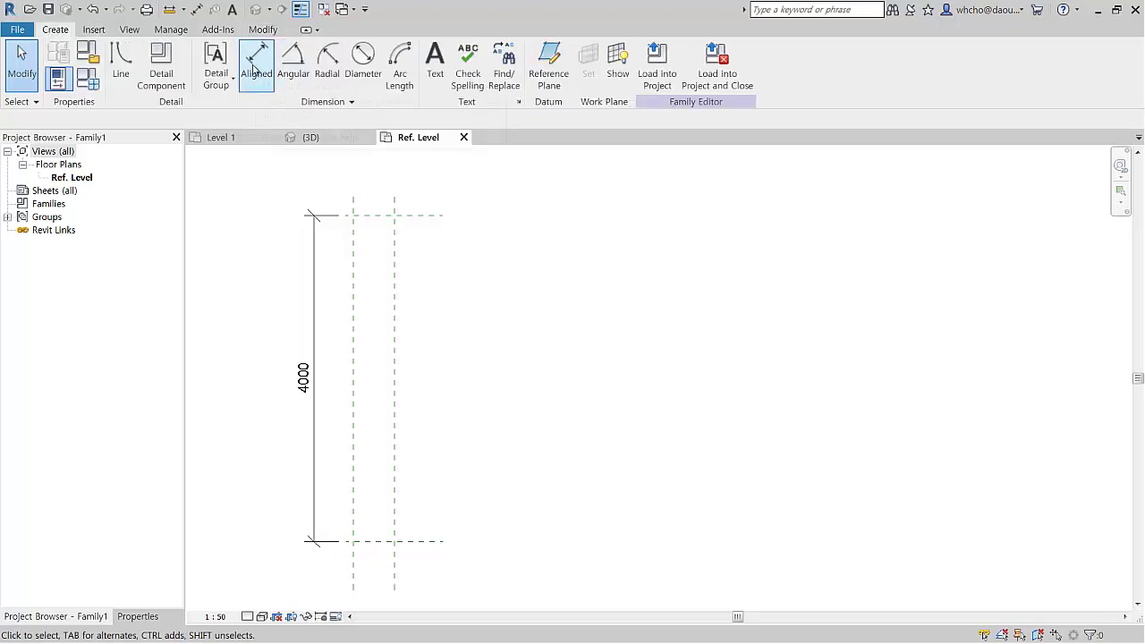
{"action": "left_click", "coordinate": [123, 61]}
{"action": "left_click", "coordinate": [395, 215]}
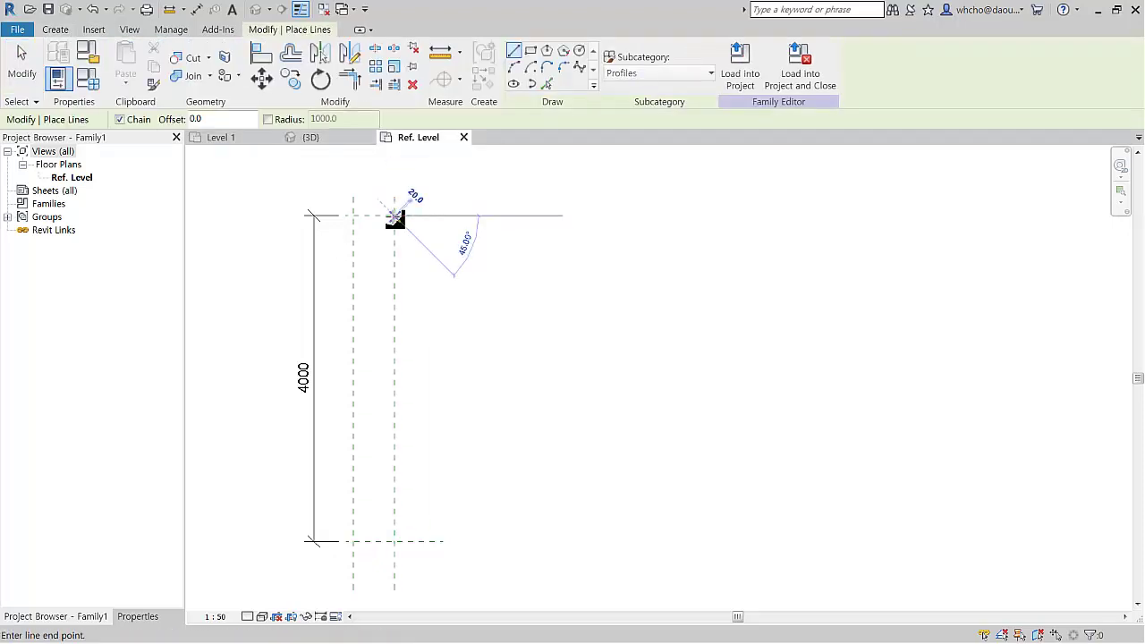
{"action": "left_click", "coordinate": [353, 216]}
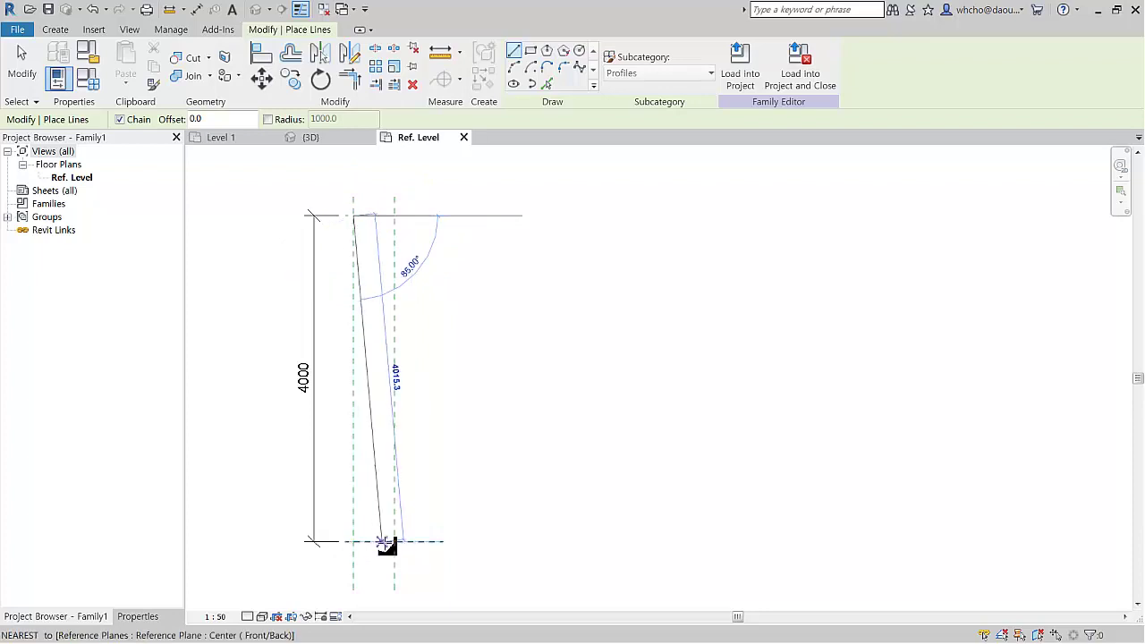
{"action": "left_click", "coordinate": [393, 541]}
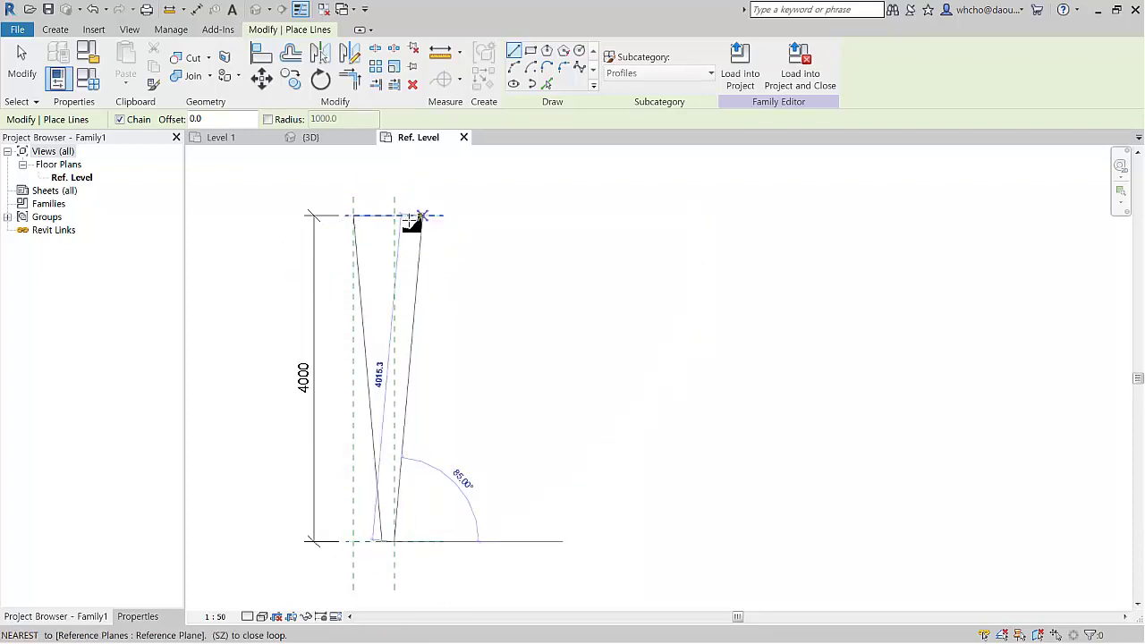
{"action": "left_click", "coordinate": [394, 215]}
{"action": "key", "text": "Escape"}
{"action": "scroll", "coordinate": [411, 318], "scroll_direction": "down", "scroll_amount": 1}
{"action": "key", "text": "Escape"}
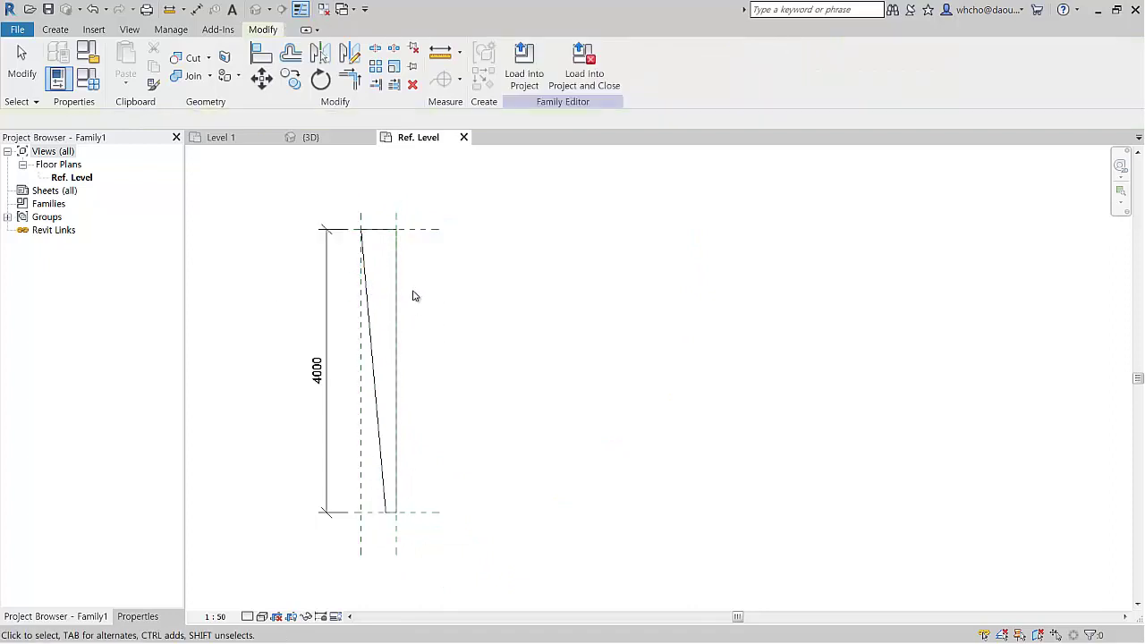
Dimension the 500 width between the vertical planes and load the family into the project
{"action": "left_click", "coordinate": [395, 219]}
{"action": "left_click", "coordinate": [362, 219]}
{"action": "left_click", "coordinate": [362, 199]}
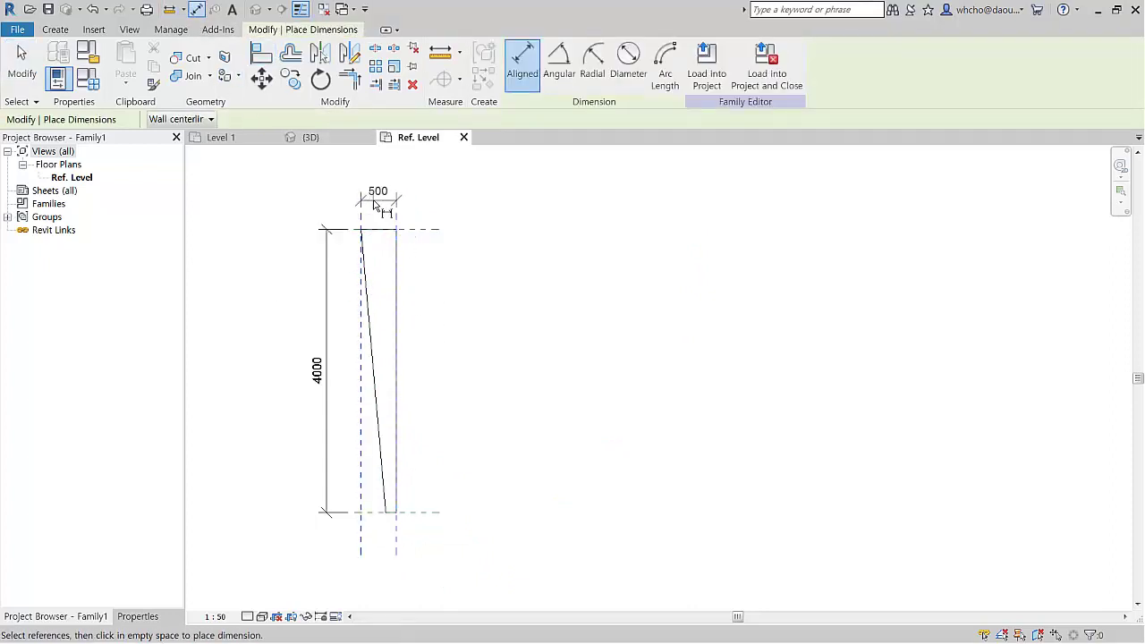
{"action": "key", "text": "Escape"}
{"action": "key", "text": "Escape"}
{"action": "left_click", "coordinate": [524, 63]}
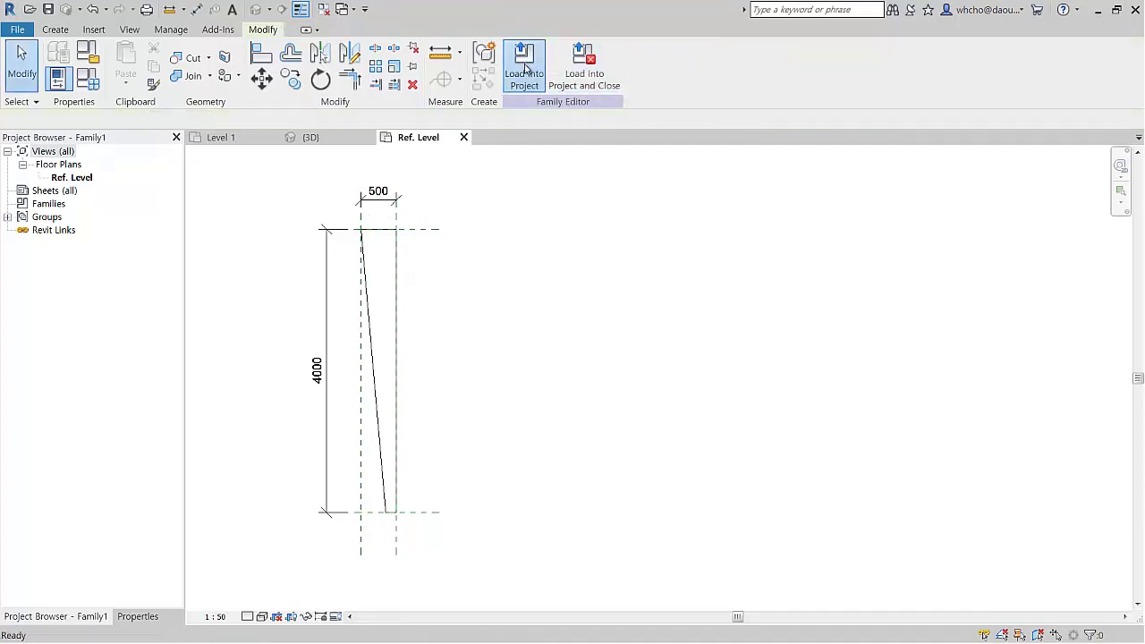
Reselect the wall in 3D and reopen the Generic - 200mm type's Wall Sweeps dialog
{"action": "scroll", "coordinate": [602, 385], "scroll_direction": "up", "scroll_amount": 2}
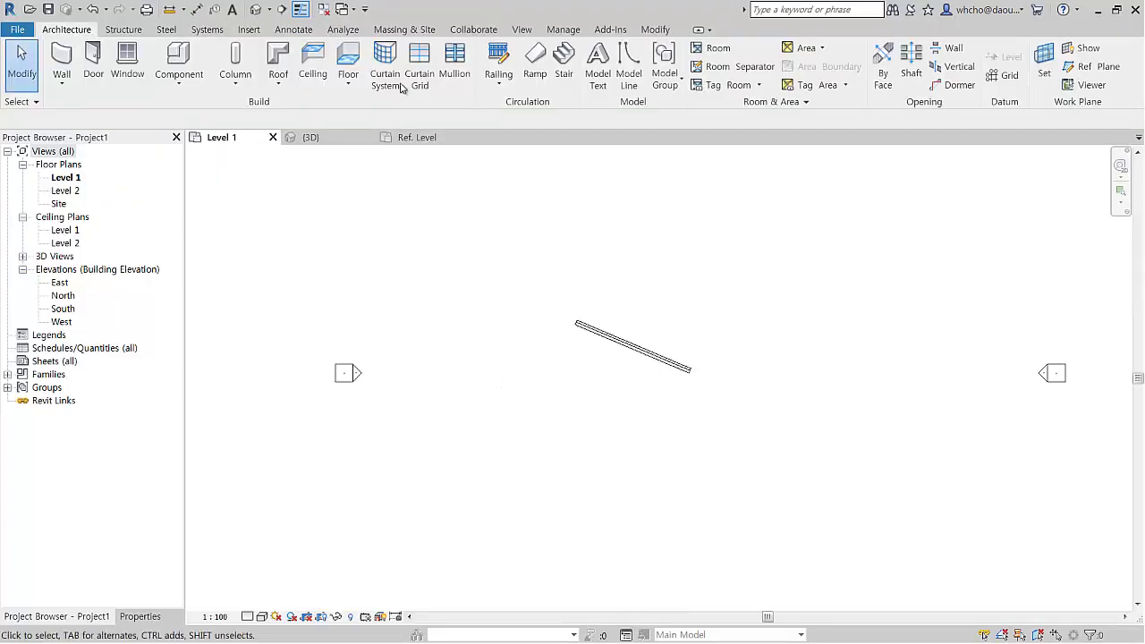
{"action": "left_click", "coordinate": [257, 9]}
{"action": "mouse_move", "coordinate": [672, 437]}
{"action": "middle_mouse_down", "text": "shift"}
{"action": "mouse_move", "coordinate": [626, 451]}
{"action": "mouse_move", "coordinate": [565, 424]}
{"action": "mouse_move", "coordinate": [677, 233]}
{"action": "middle_mouse_up", "text": "shift"}
{"action": "left_click", "coordinate": [617, 452]}
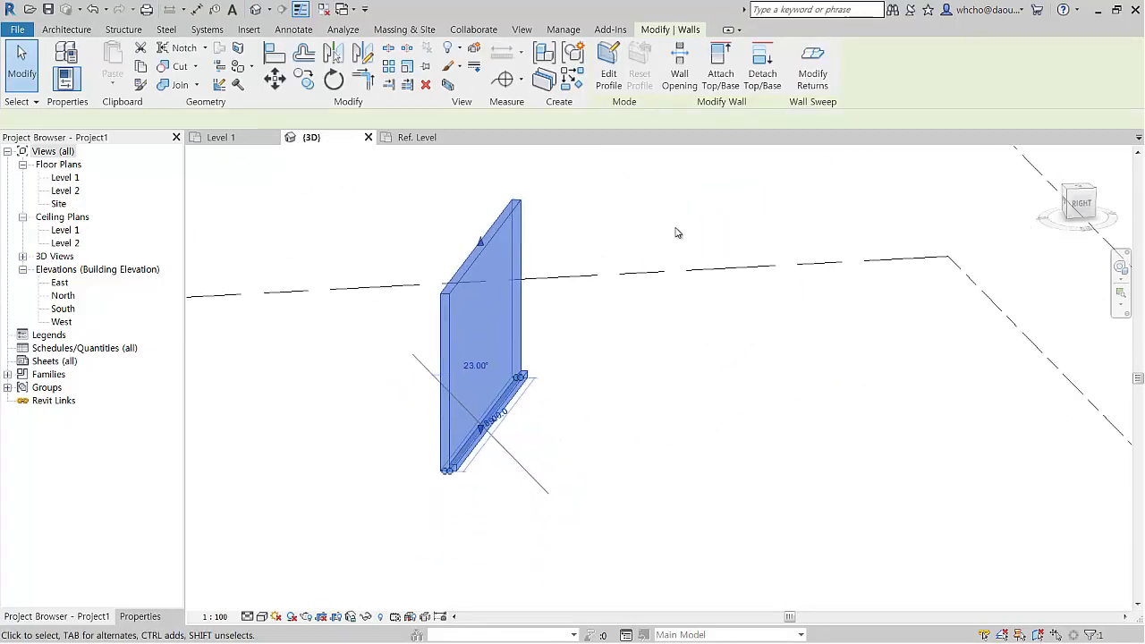
{"action": "left_click", "coordinate": [141, 617]}
{"action": "left_click", "coordinate": [154, 205]}
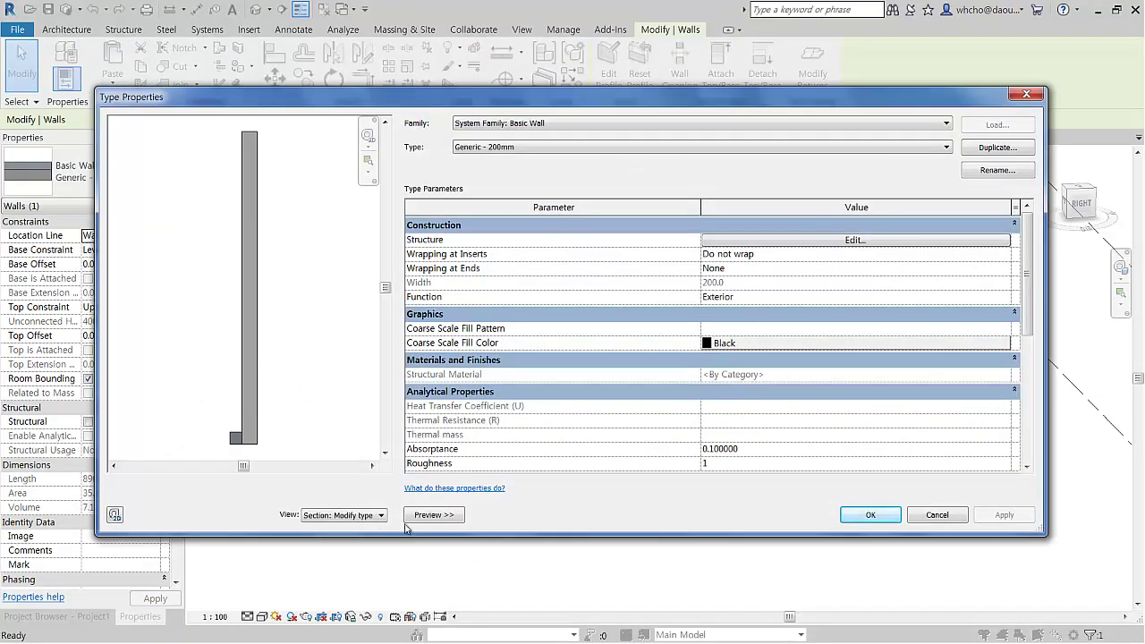
{"action": "left_click", "coordinate": [824, 241]}
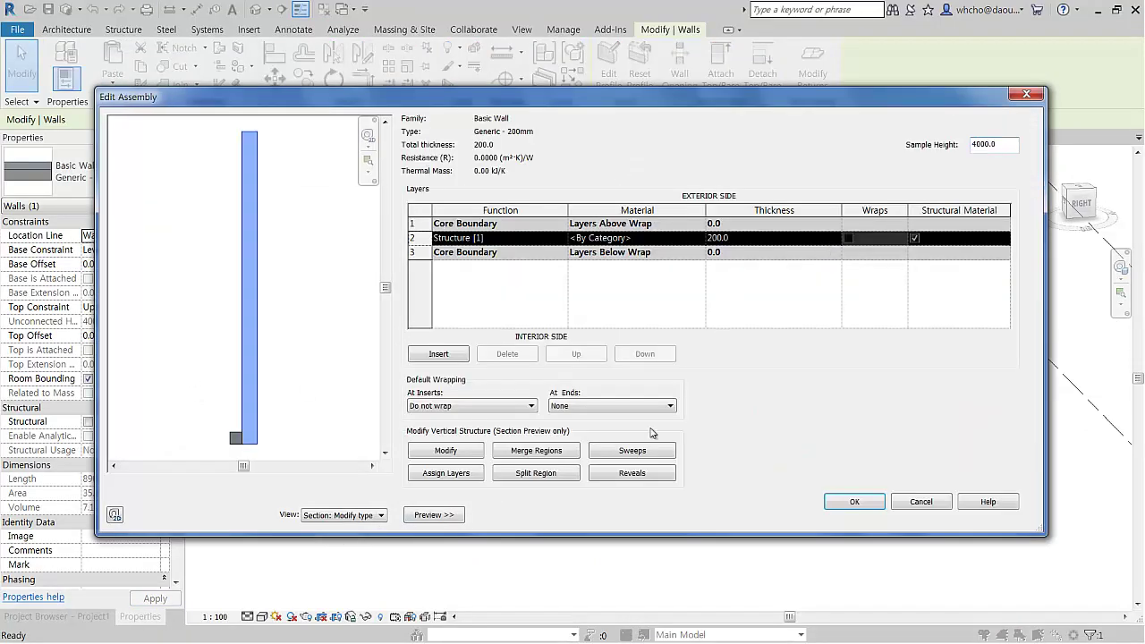
{"action": "left_click", "coordinate": [629, 450]}
{"action": "key", "text": "Escape"}
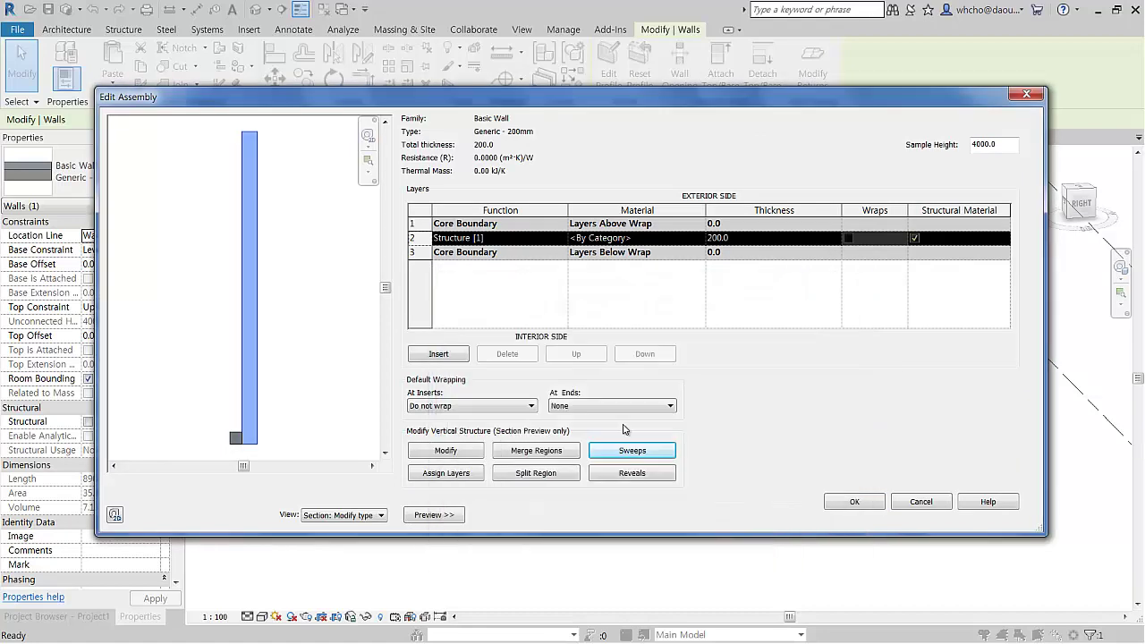
{"action": "left_click", "coordinate": [634, 458]}
Set the wall sweep profile to Family1 and preview it in the layer structure
{"action": "left_click", "coordinate": [505, 332]}
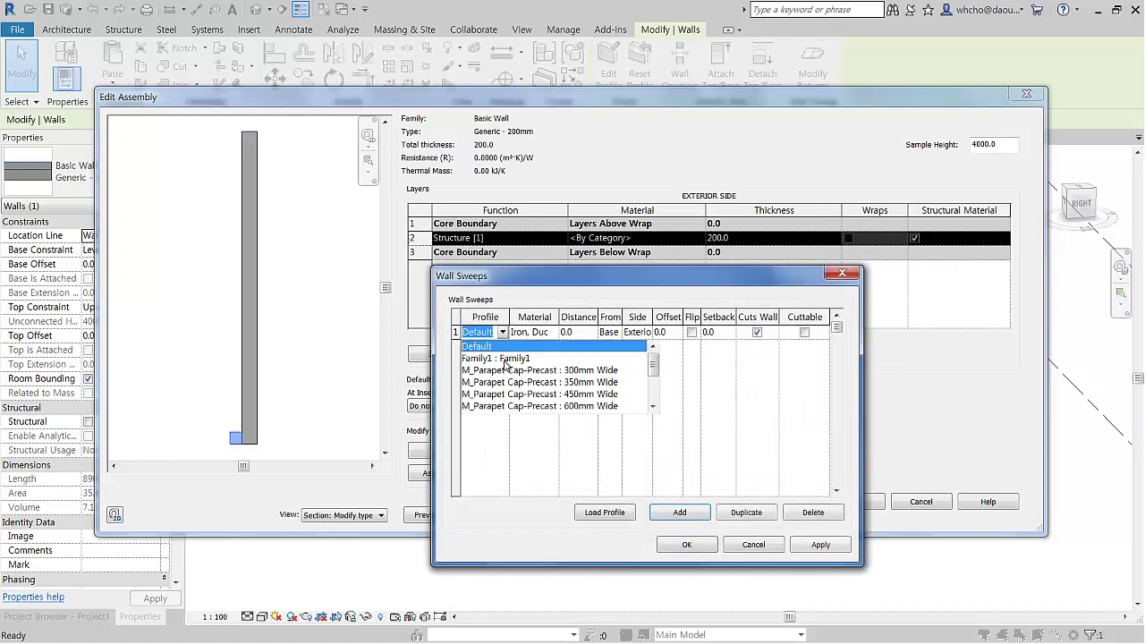
{"action": "left_click", "coordinate": [511, 359]}
{"action": "left_click", "coordinate": [812, 545]}
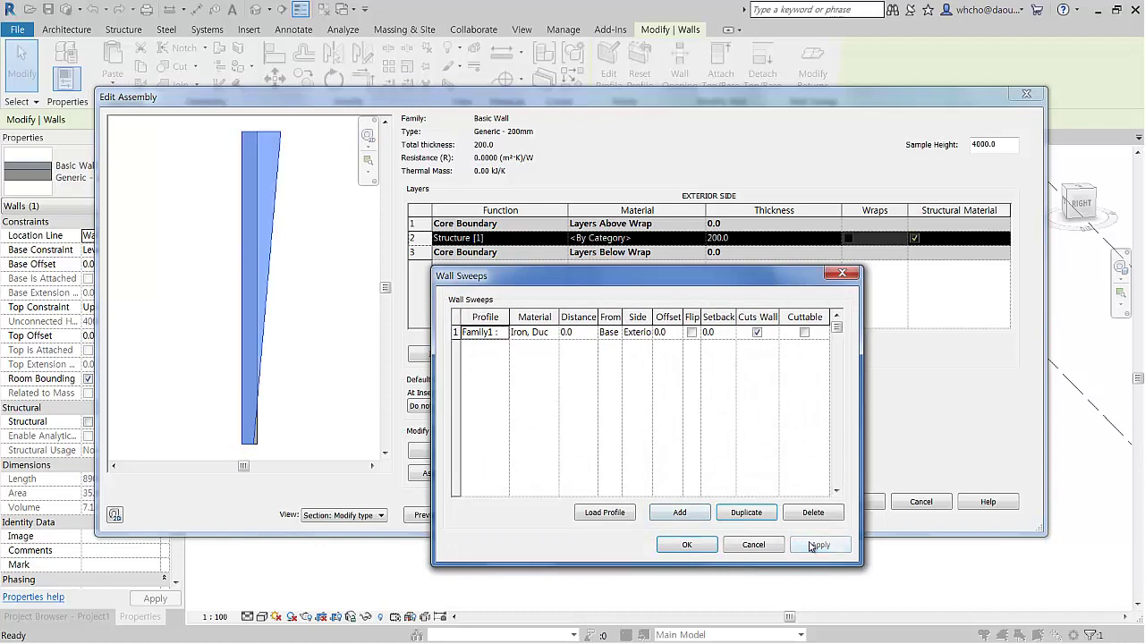
{"action": "left_click", "coordinate": [711, 545]}
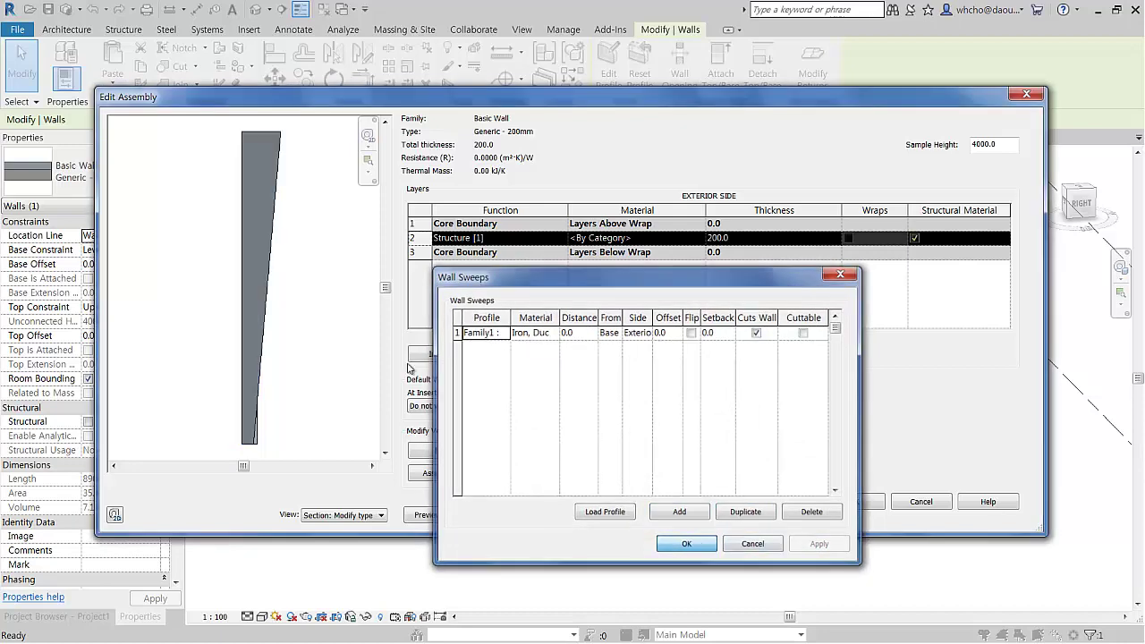
{"action": "left_click", "coordinate": [716, 238]}
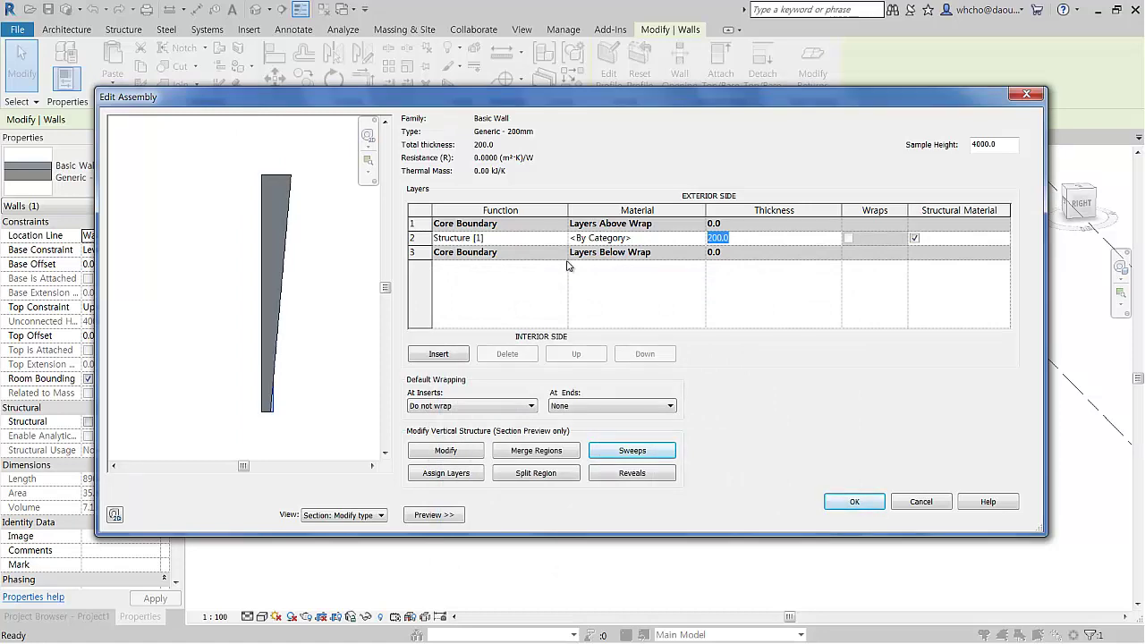
Change the sweep offset to -200.0, apply it, and confirm the sweep and layer structure
{"action": "left_click", "coordinate": [654, 450]}
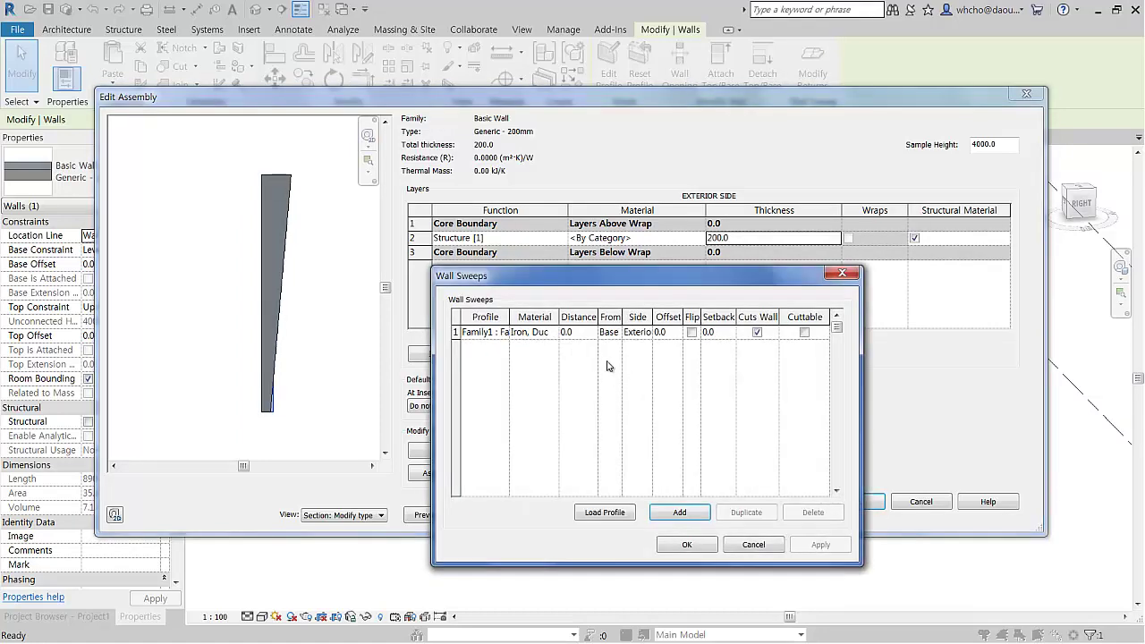
{"action": "left_click", "coordinate": [675, 332]}
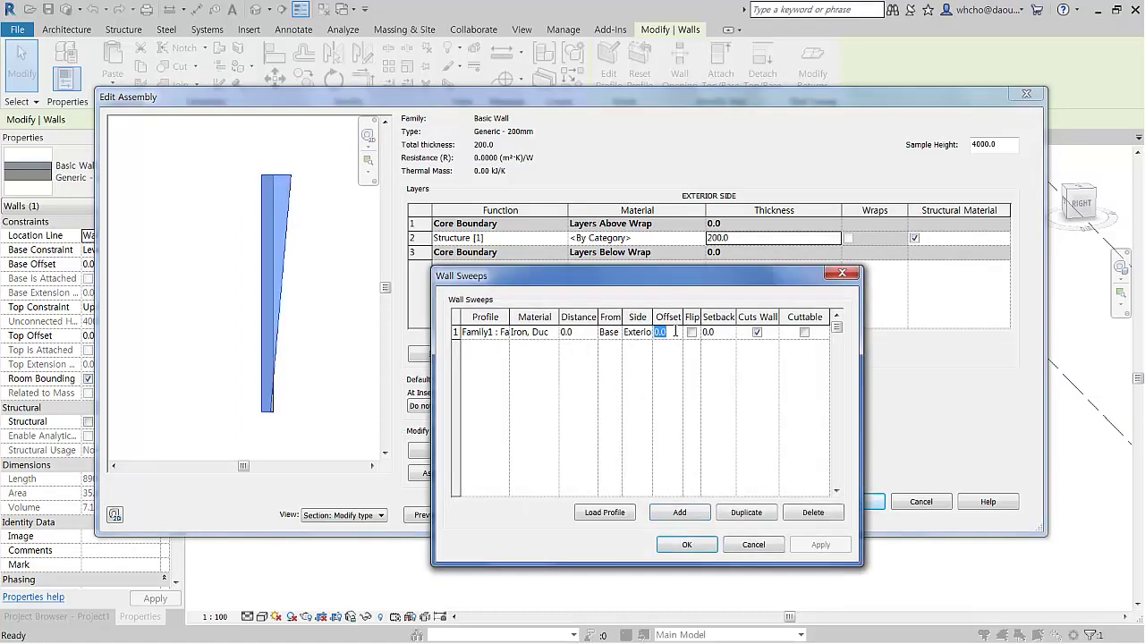
{"action": "type", "text": "100"}
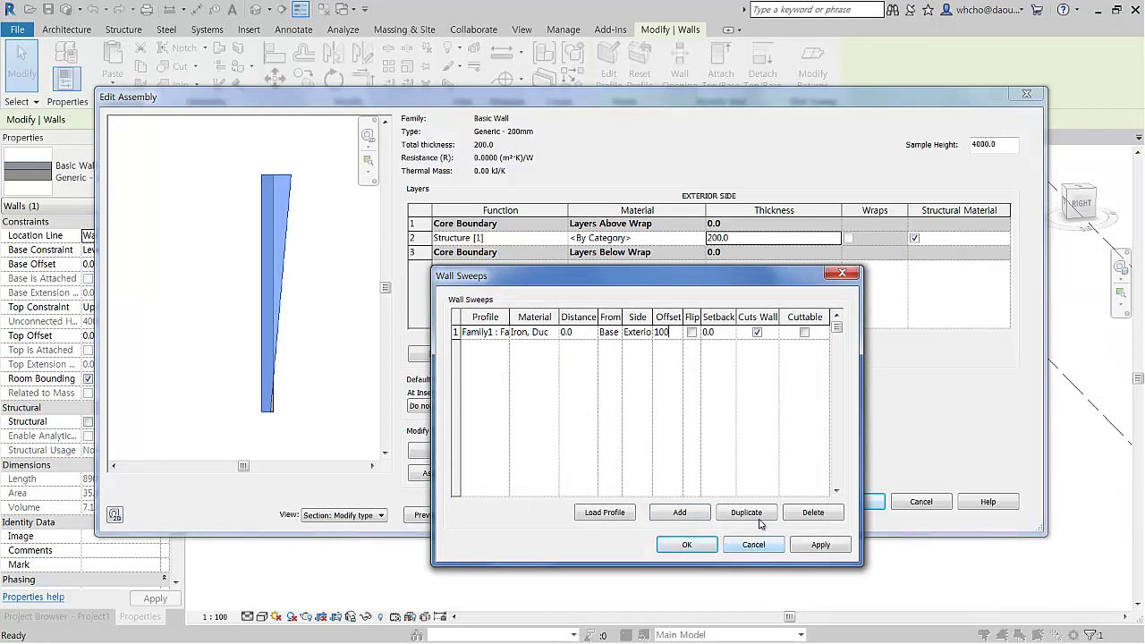
{"action": "left_click", "coordinate": [820, 545]}
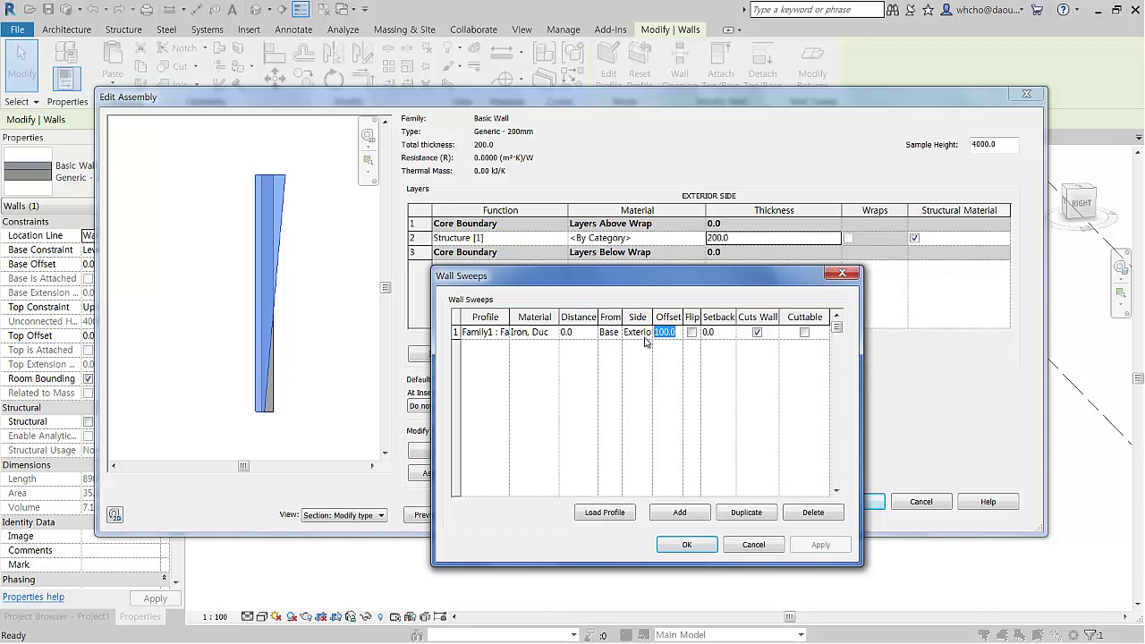
{"action": "type", "text": "-1"}
{"action": "left_click", "coordinate": [819, 545]}
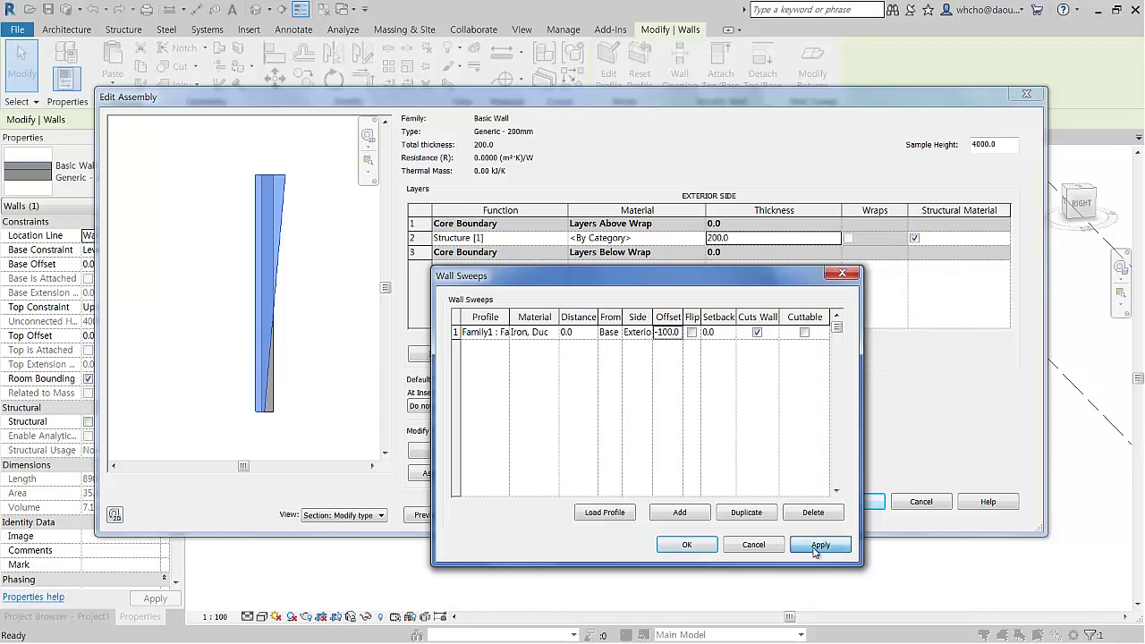
{"action": "left_click", "coordinate": [680, 333]}
{"action": "type", "text": "-200"}
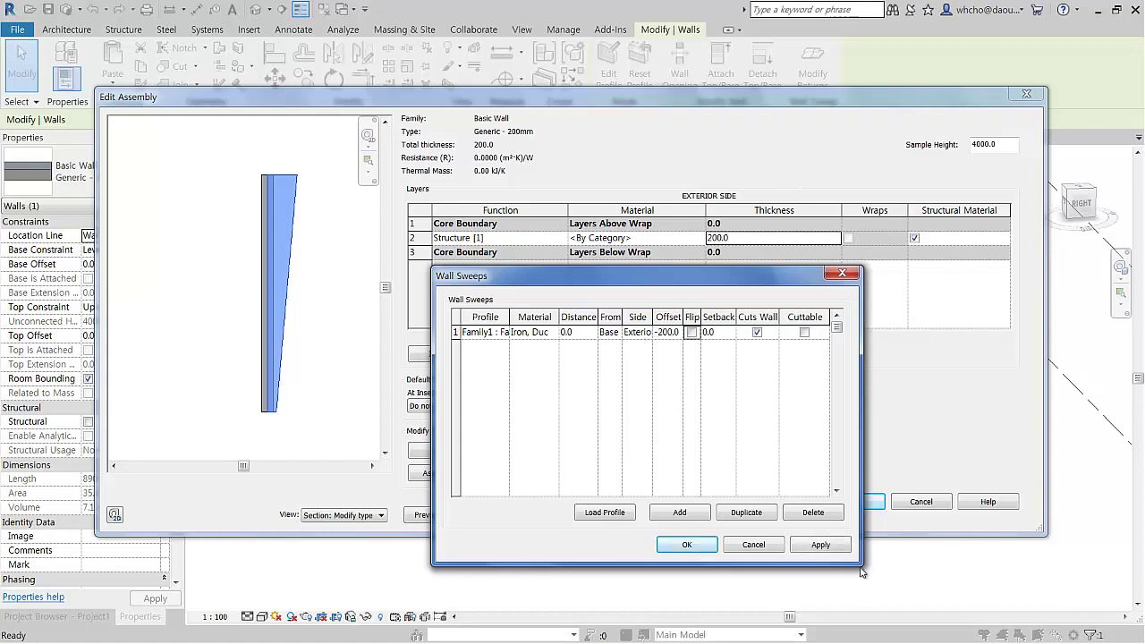
{"action": "left_click", "coordinate": [820, 545]}
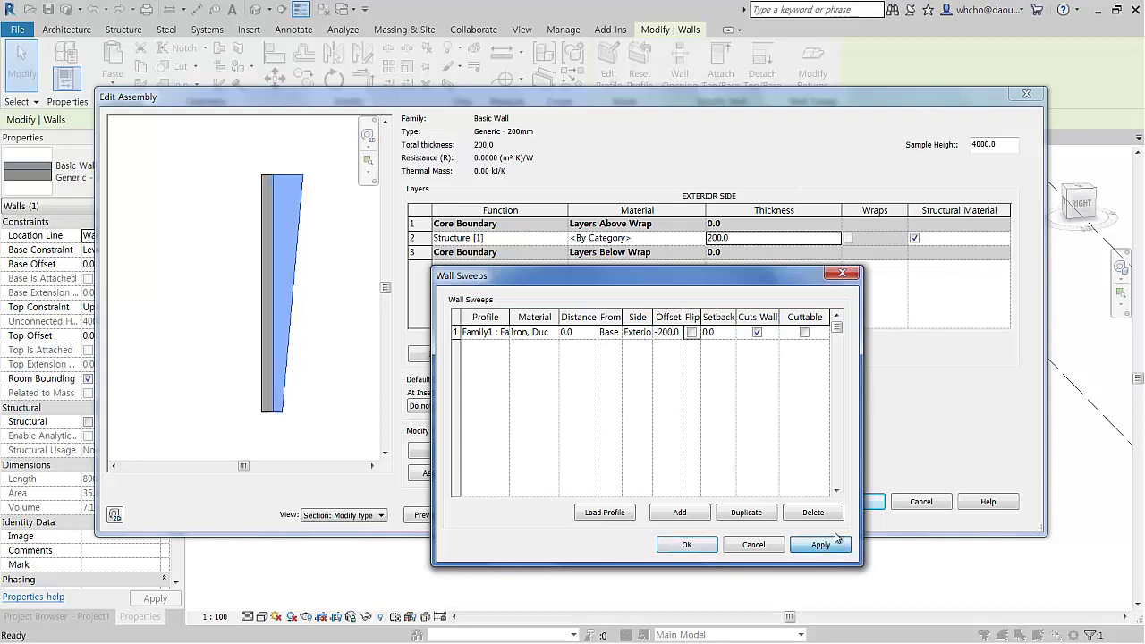
{"action": "left_click", "coordinate": [687, 545]}
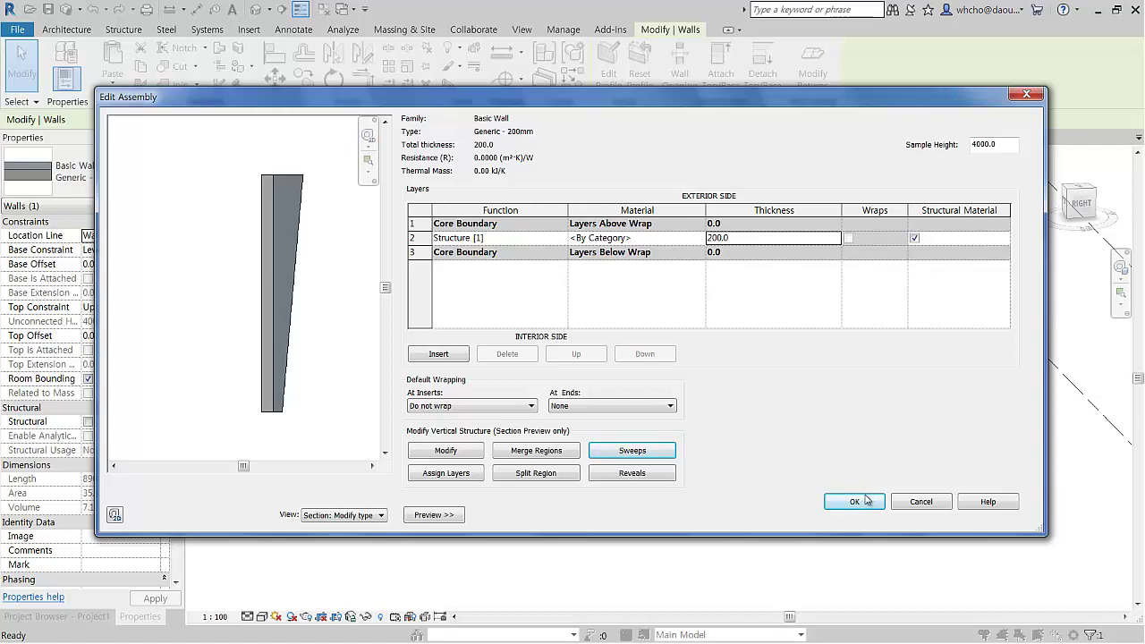
{"action": "left_click", "coordinate": [854, 501]}
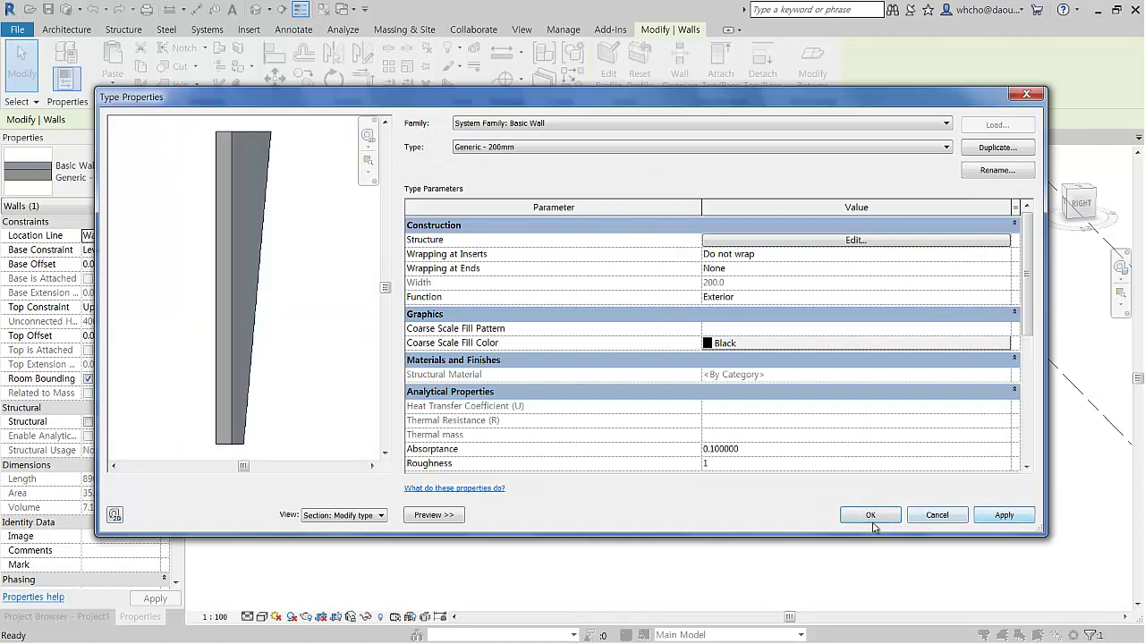
Apply the tapered wall type and orbit the 3D view to see the taper
{"action": "left_click", "coordinate": [871, 514]}
{"action": "left_click", "coordinate": [599, 400]}
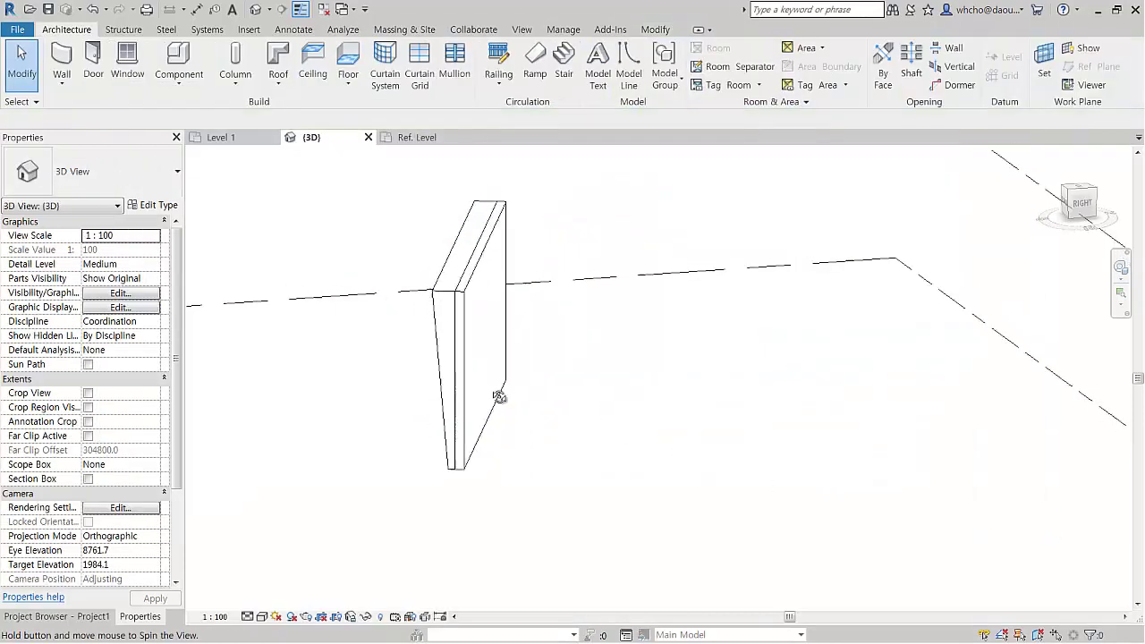
{"action": "mouse_move", "coordinate": [499, 396]}
{"action": "middle_mouse_down", "text": "shift"}
{"action": "mouse_move", "coordinate": [524, 376]}
{"action": "mouse_move", "coordinate": [522, 301]}
{"action": "middle_mouse_up", "text": "shift"}
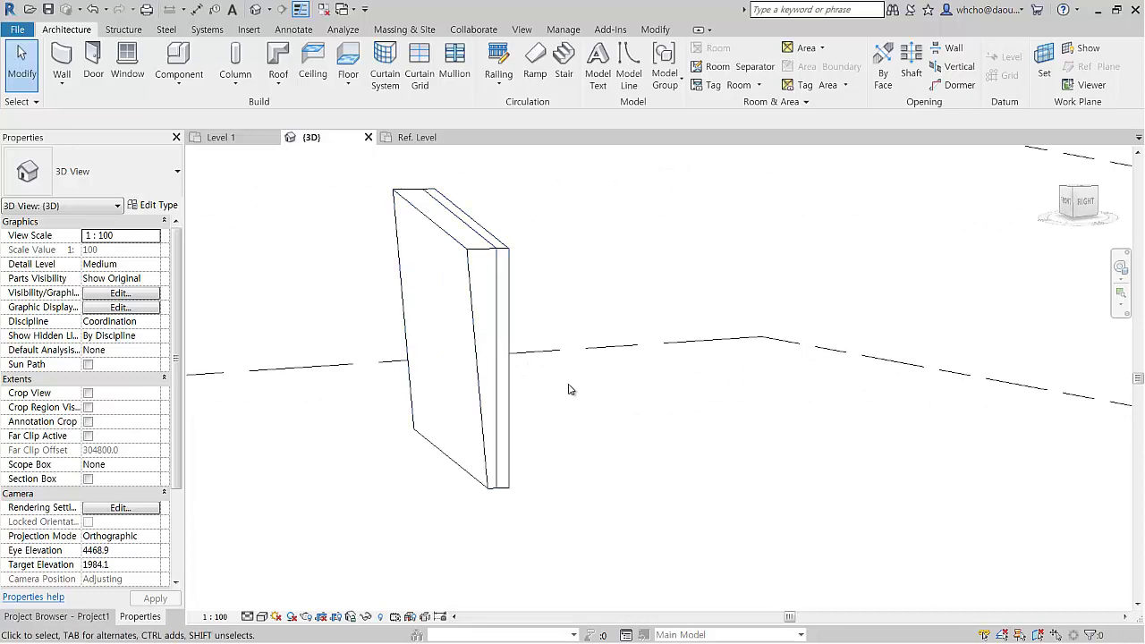
Place an M_Fixed window in the wall, then orbit around to inspect it
{"action": "left_click", "coordinate": [133, 57]}
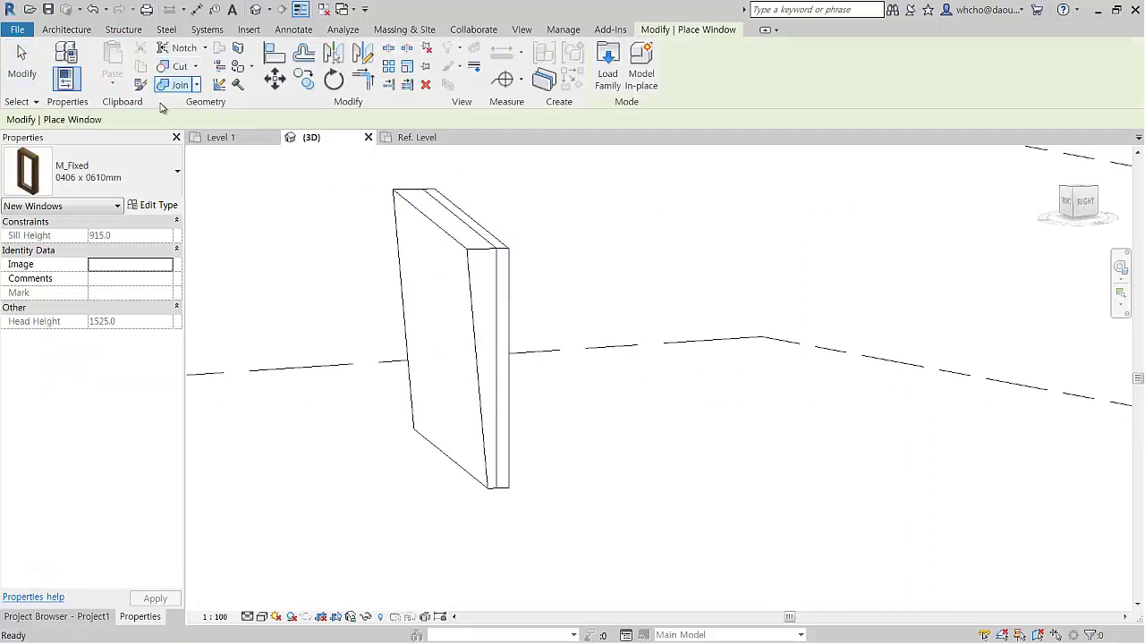
{"action": "left_click", "coordinate": [458, 363]}
{"action": "key", "text": "Escape"}
{"action": "middle_click_drag", "start_coordinate": [517, 333], "coordinate": [499, 212], "text": "shift"}
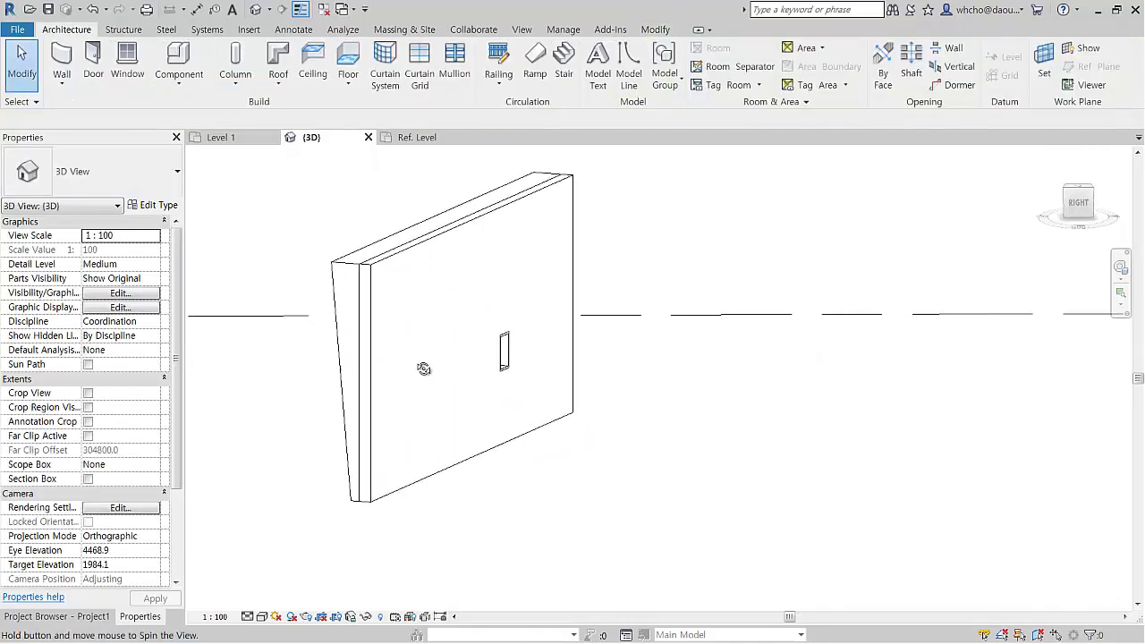
{"action": "left_click", "coordinate": [499, 213]}
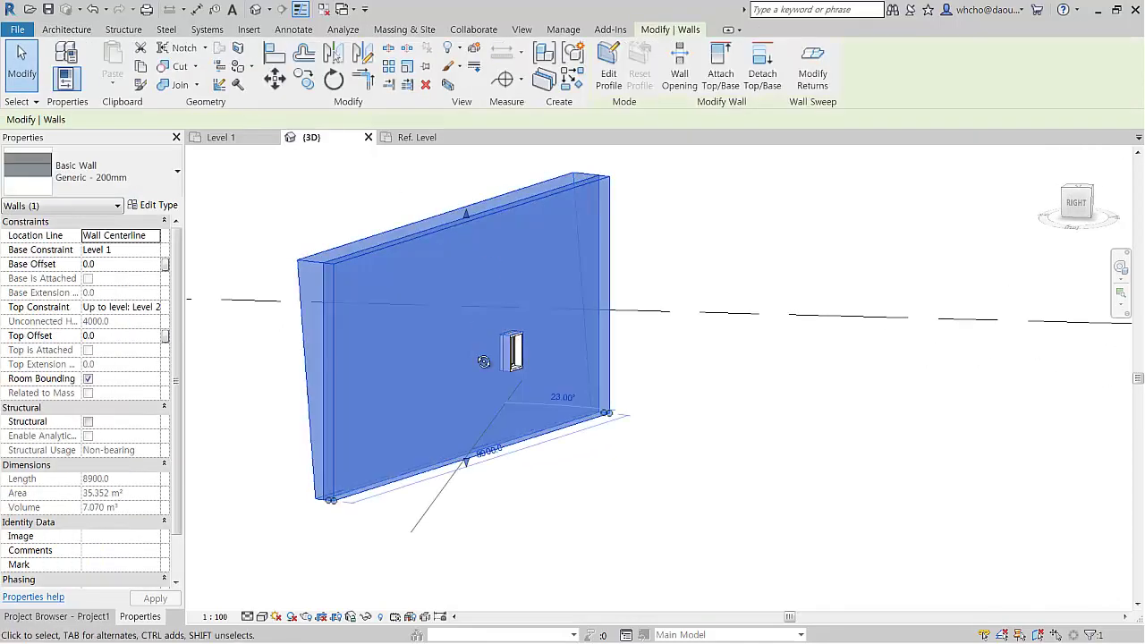
{"action": "middle_click_drag", "start_coordinate": [481, 358], "coordinate": [800, 362], "text": "shift"}
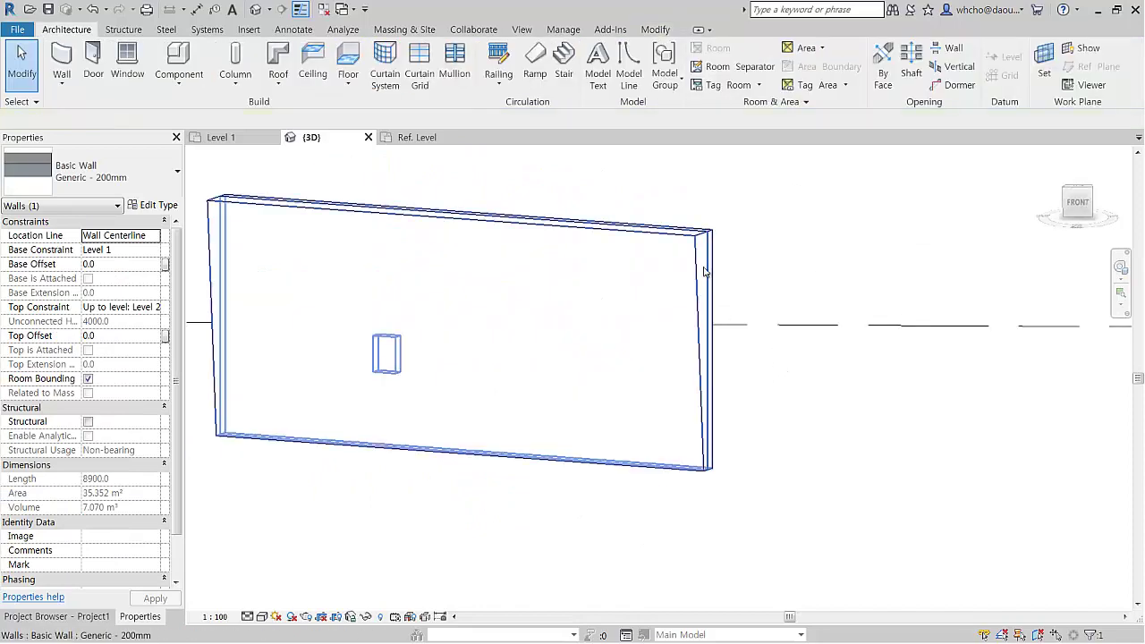
{"action": "left_click", "coordinate": [698, 240]}
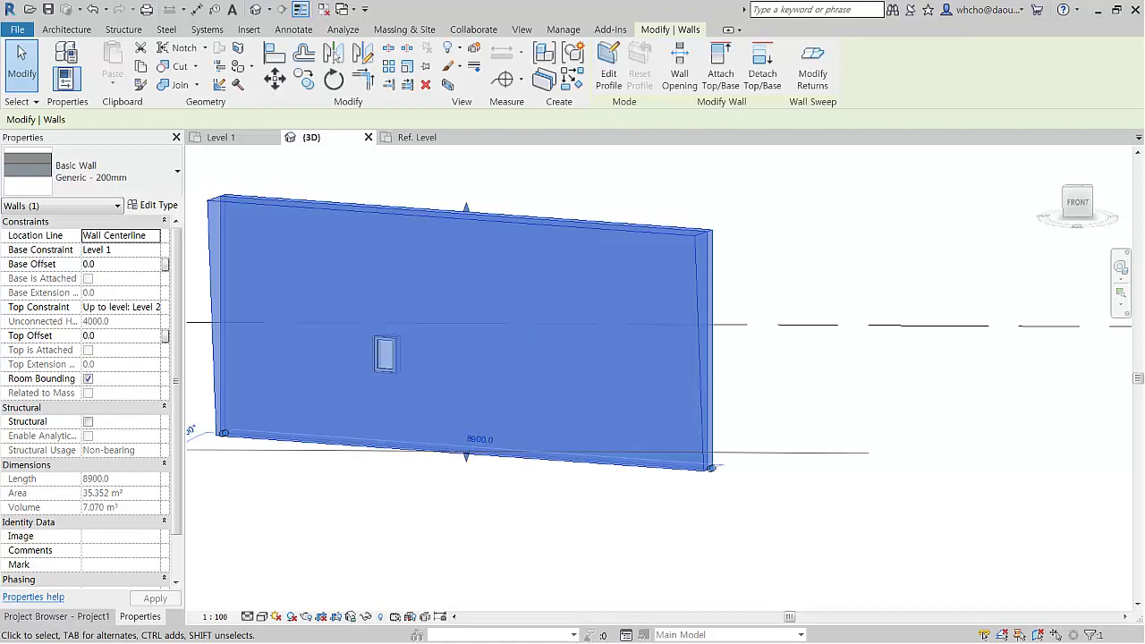
{"action": "mouse_move", "coordinate": [506, 455]}
{"action": "middle_mouse_down", "text": "shift"}
{"action": "mouse_move", "coordinate": [465, 450]}
{"action": "mouse_move", "coordinate": [592, 377]}
{"action": "mouse_move", "coordinate": [447, 353]}
{"action": "mouse_move", "coordinate": [452, 255]}
{"action": "middle_mouse_up", "text": "shift"}
{"action": "left_click", "coordinate": [483, 465]}
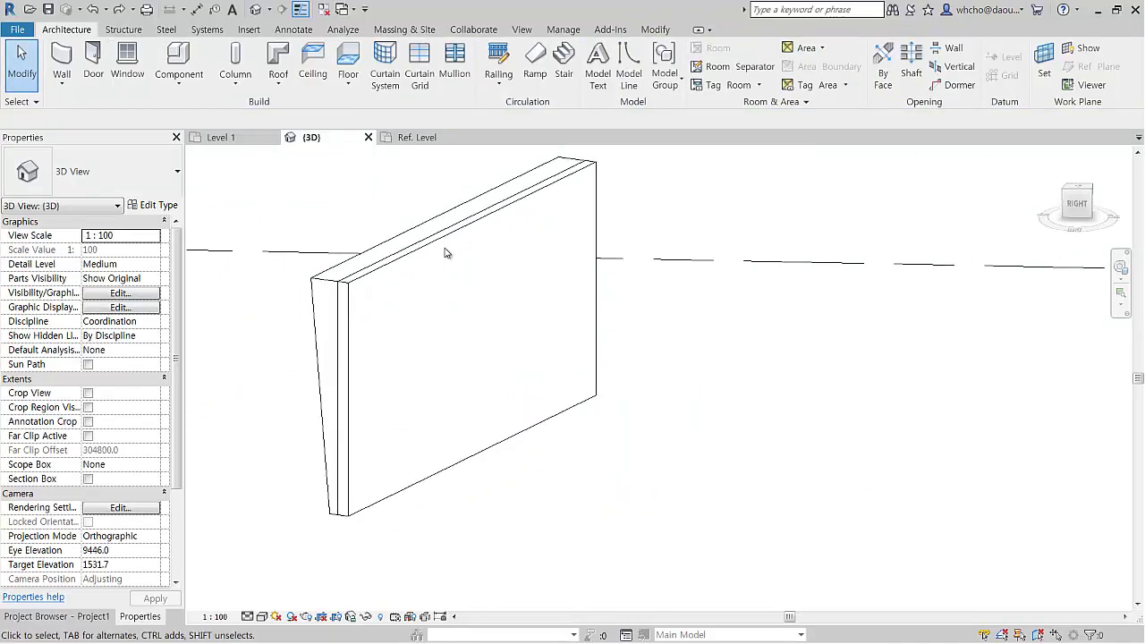
Sketch a 3500 x 1900 rectangle in the wall's profile and finish edit mode
{"action": "double_click", "coordinate": [452, 242]}
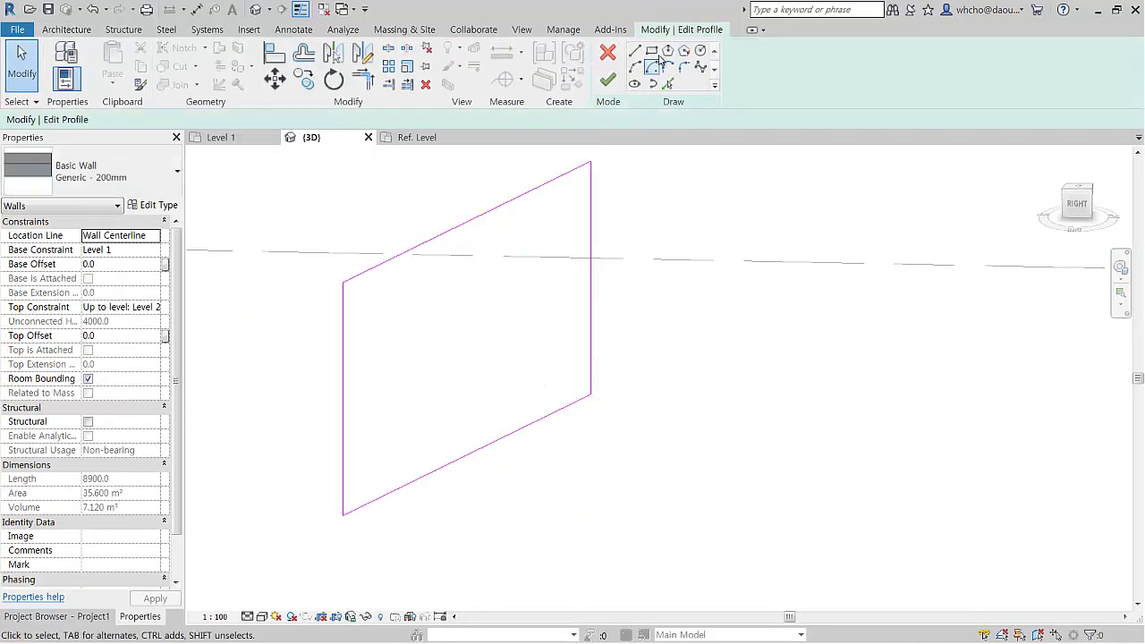
{"action": "left_click", "coordinate": [652, 50]}
{"action": "left_click", "coordinate": [450, 327]}
{"action": "left_click", "coordinate": [540, 365]}
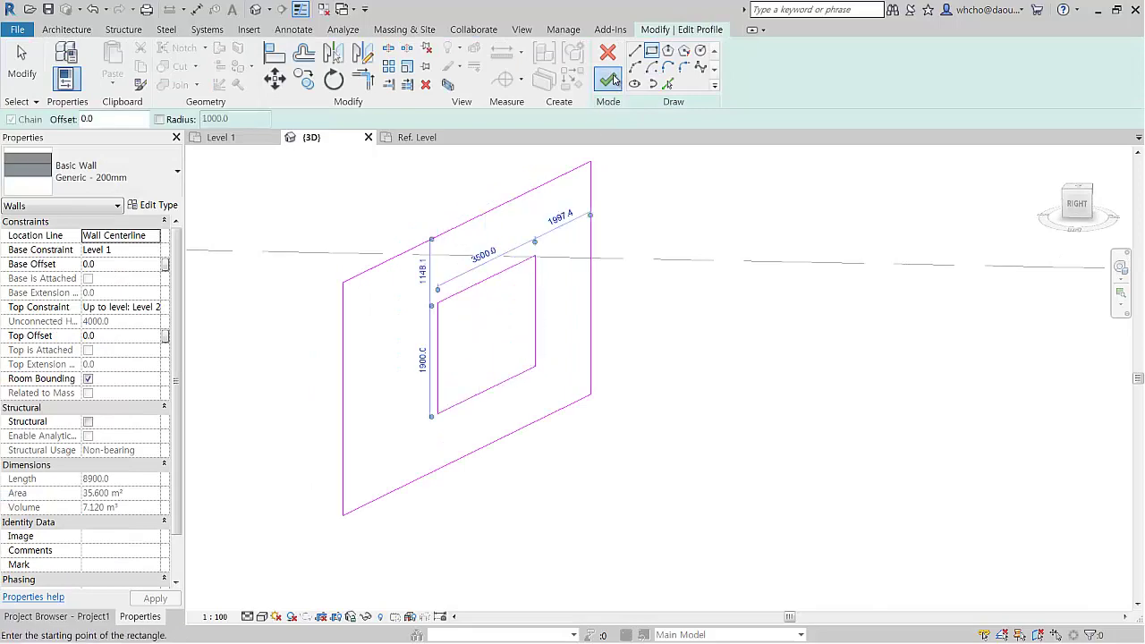
{"action": "left_click", "coordinate": [608, 81]}
Orbit around the wall to check the new opening, then start a new wall with WA
{"action": "left_click", "coordinate": [669, 376]}
{"action": "mouse_move", "coordinate": [362, 461]}
{"action": "middle_mouse_down", "text": "shift"}
{"action": "mouse_move", "coordinate": [509, 430]}
{"action": "mouse_move", "coordinate": [621, 307]}
{"action": "middle_mouse_up", "text": "shift"}
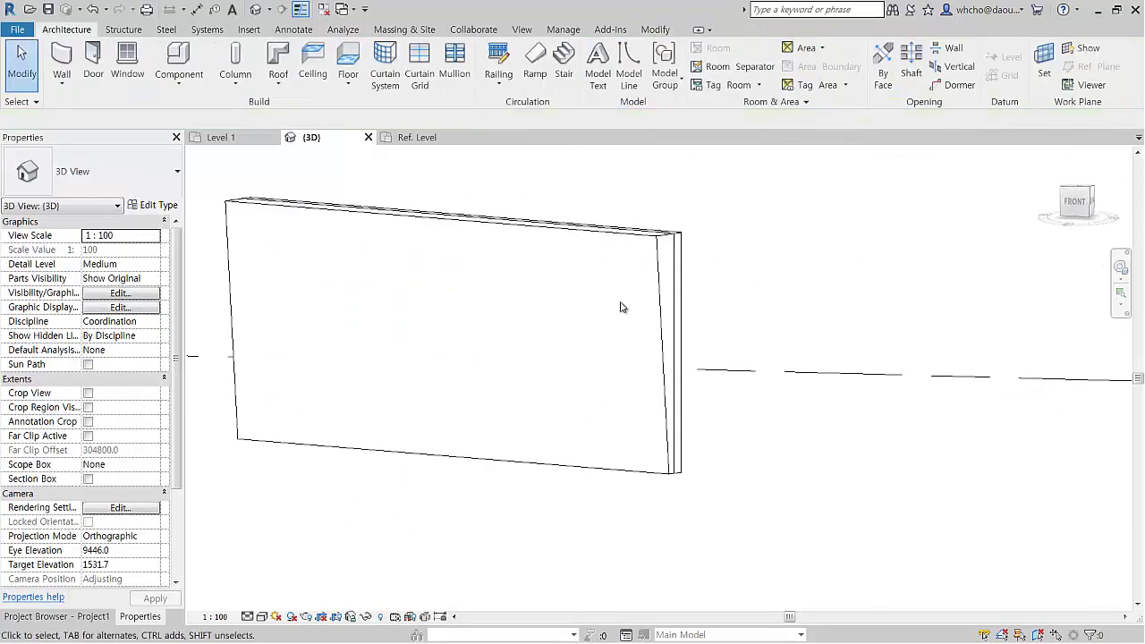
{"action": "left_click", "coordinate": [640, 239]}
{"action": "mouse_move", "coordinate": [596, 355]}
{"action": "middle_mouse_down", "text": "shift"}
{"action": "mouse_move", "coordinate": [441, 365]}
{"action": "mouse_move", "coordinate": [603, 373]}
{"action": "mouse_move", "coordinate": [570, 348]}
{"action": "middle_mouse_up", "text": "shift"}
{"action": "mouse_move", "coordinate": [513, 402]}
{"action": "middle_mouse_down", "text": "shift"}
{"action": "mouse_move", "coordinate": [519, 414]}
{"action": "mouse_move", "coordinate": [721, 403]}
{"action": "mouse_move", "coordinate": [632, 345]}
{"action": "mouse_move", "coordinate": [636, 394]}
{"action": "mouse_move", "coordinate": [631, 378]}
{"action": "middle_mouse_up", "text": "shift"}
{"action": "left_click", "coordinate": [721, 404]}
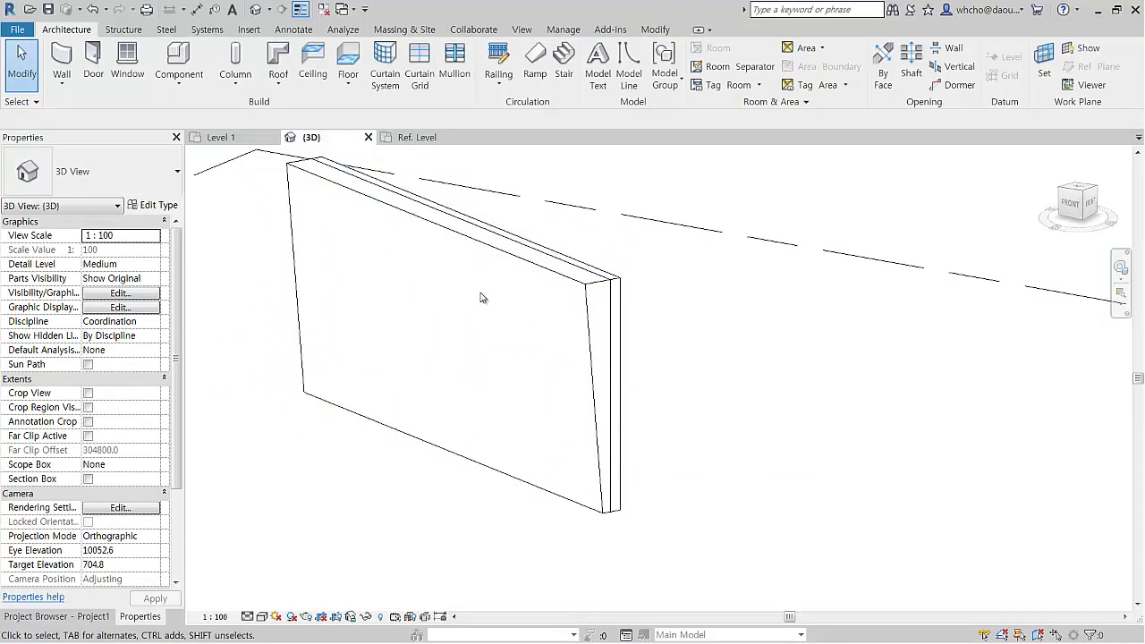
{"action": "left_click", "coordinate": [499, 254]}
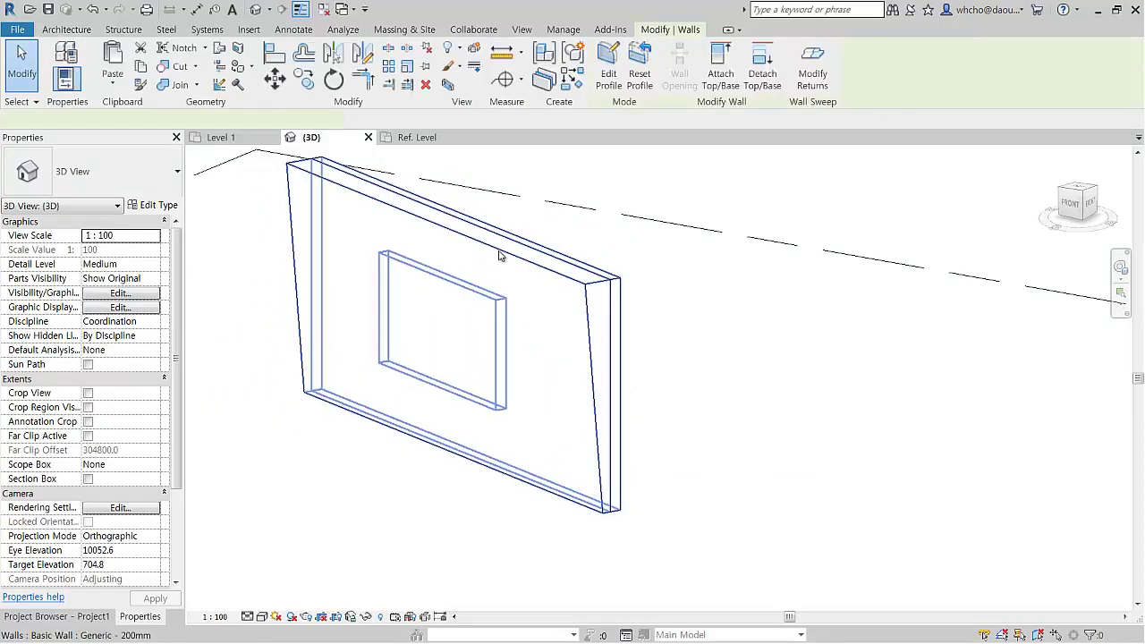
{"action": "key", "text": "Escape"}
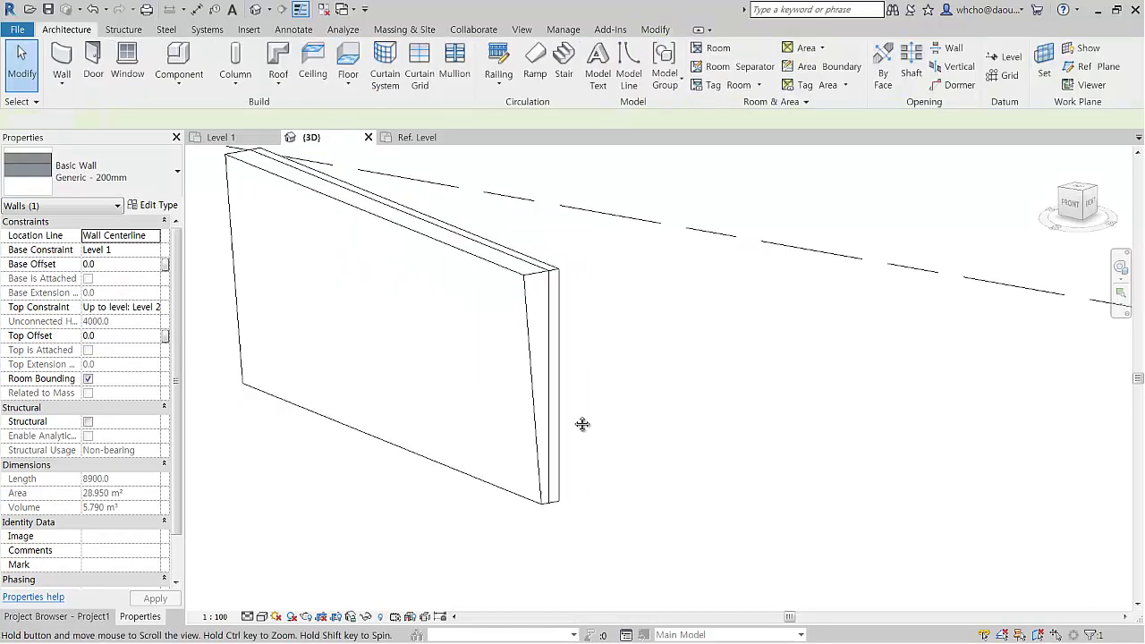
{"action": "key", "text": "w"}
{"action": "key", "text": "a"}
{"action": "middle_click_drag", "start_coordinate": [622, 385], "coordinate": [162, 225], "text": "shift"}
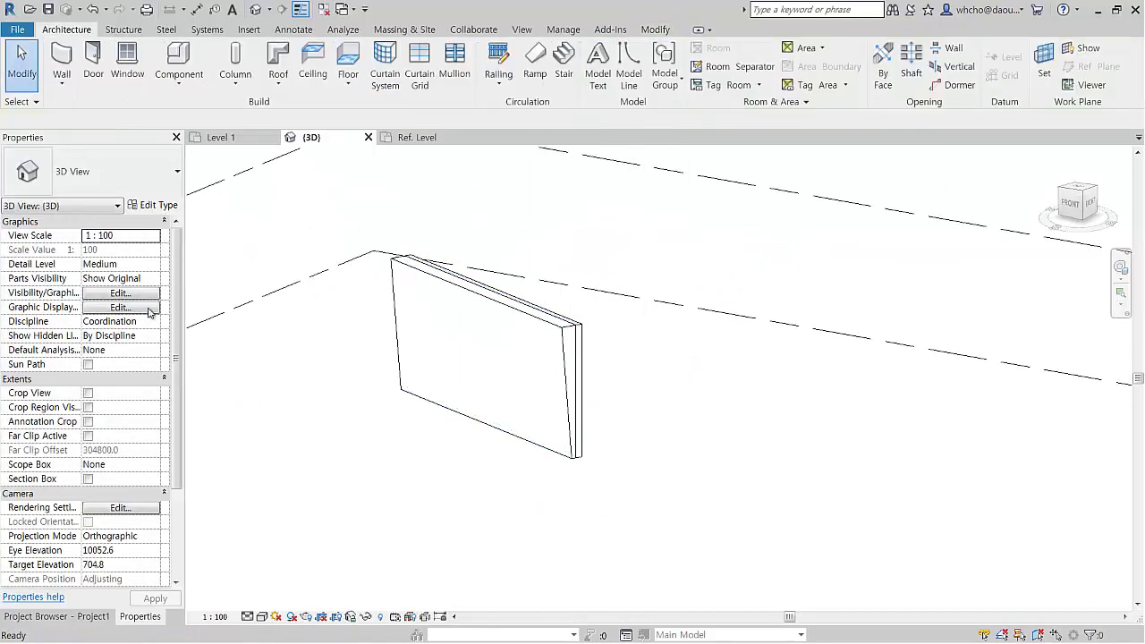
Set the new wall's top constraint to Up to level: Level 2
{"action": "left_click", "coordinate": [157, 309]}
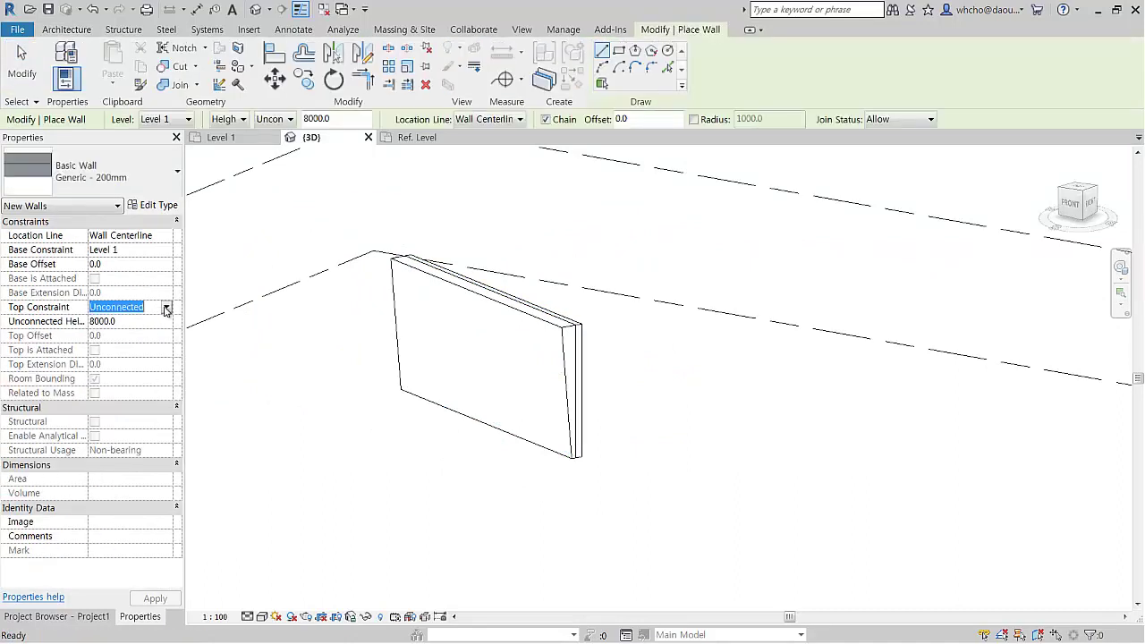
{"action": "left_click", "coordinate": [165, 306]}
{"action": "left_click", "coordinate": [146, 351]}
{"action": "middle_click_drag", "start_coordinate": [504, 417], "coordinate": [410, 435]}
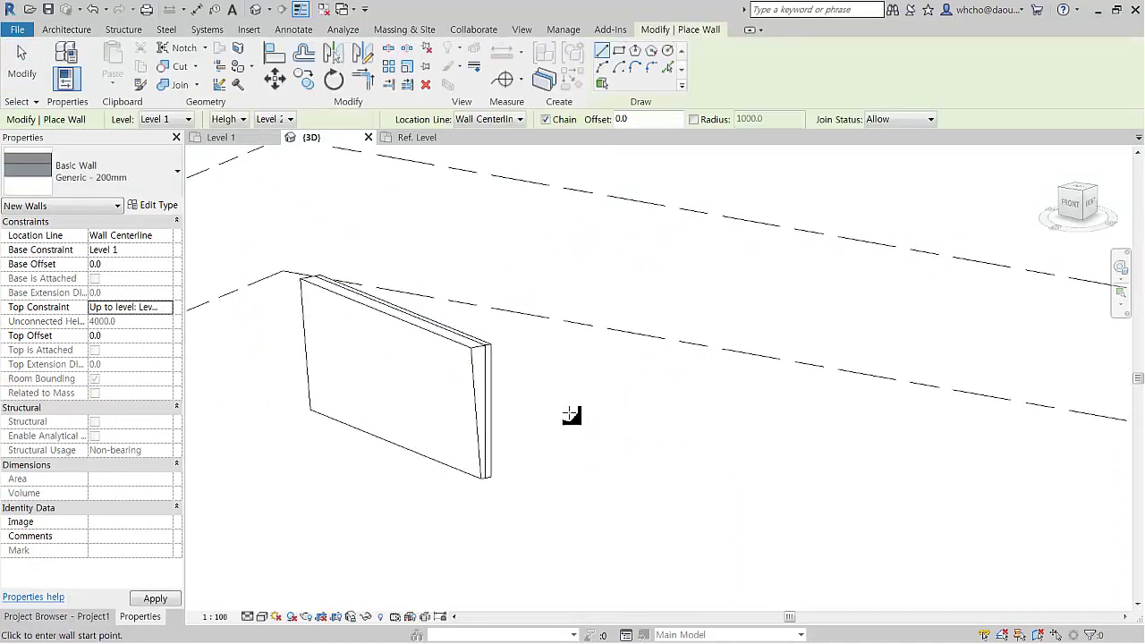
Draw chained wall segments of 2200 and 1600 beside the first wall, then select the middle one
{"action": "left_click", "coordinate": [569, 413]}
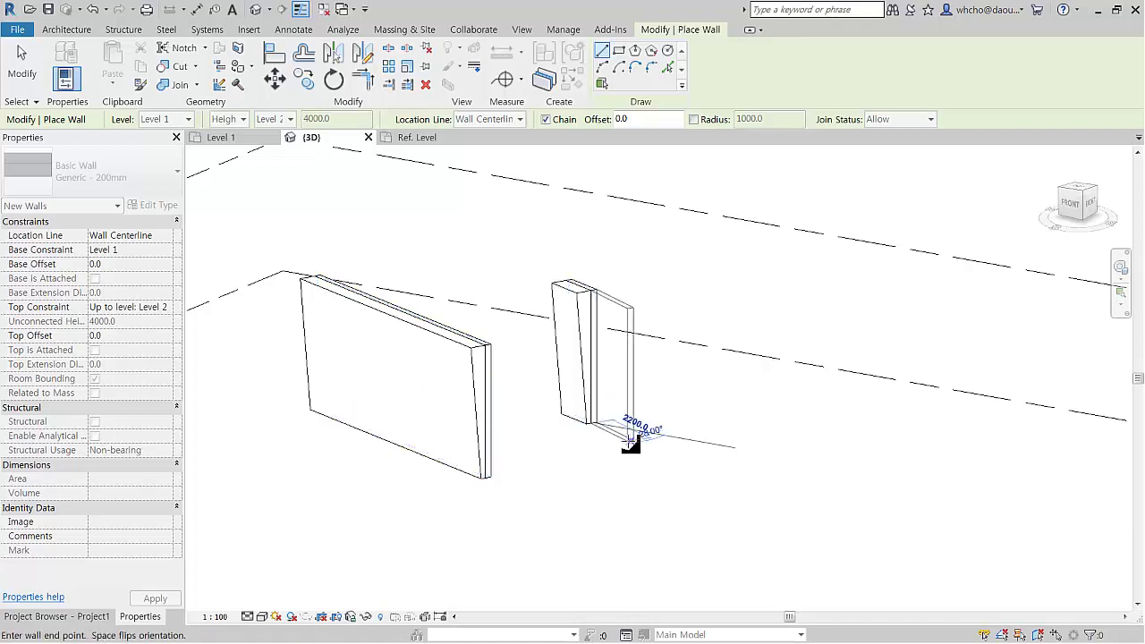
{"action": "left_click", "coordinate": [630, 440]}
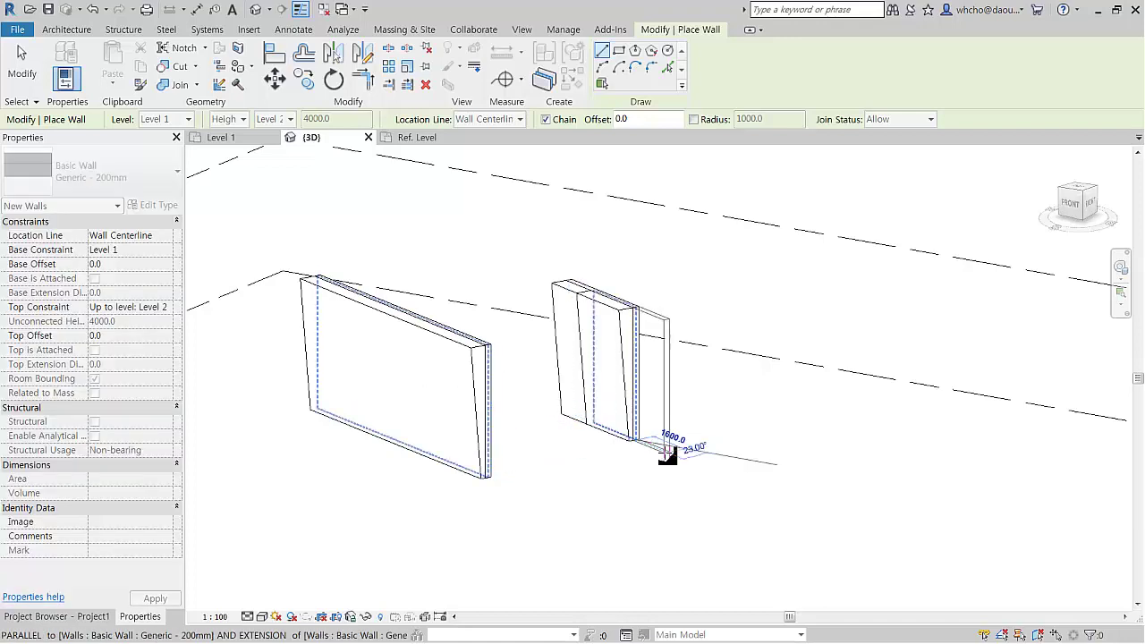
{"action": "left_click", "coordinate": [668, 455]}
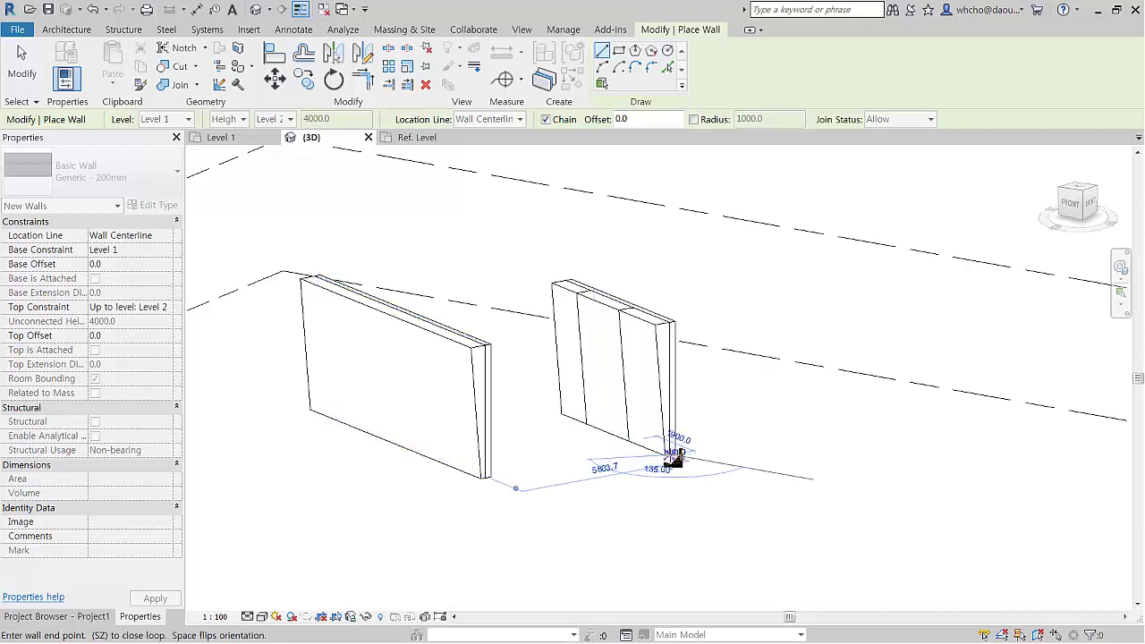
{"action": "key", "text": "Escape"}
{"action": "key", "text": "Escape"}
{"action": "left_click", "coordinate": [601, 314]}
{"action": "middle_click_drag", "start_coordinate": [601, 315], "coordinate": [305, 315], "text": "shift"}
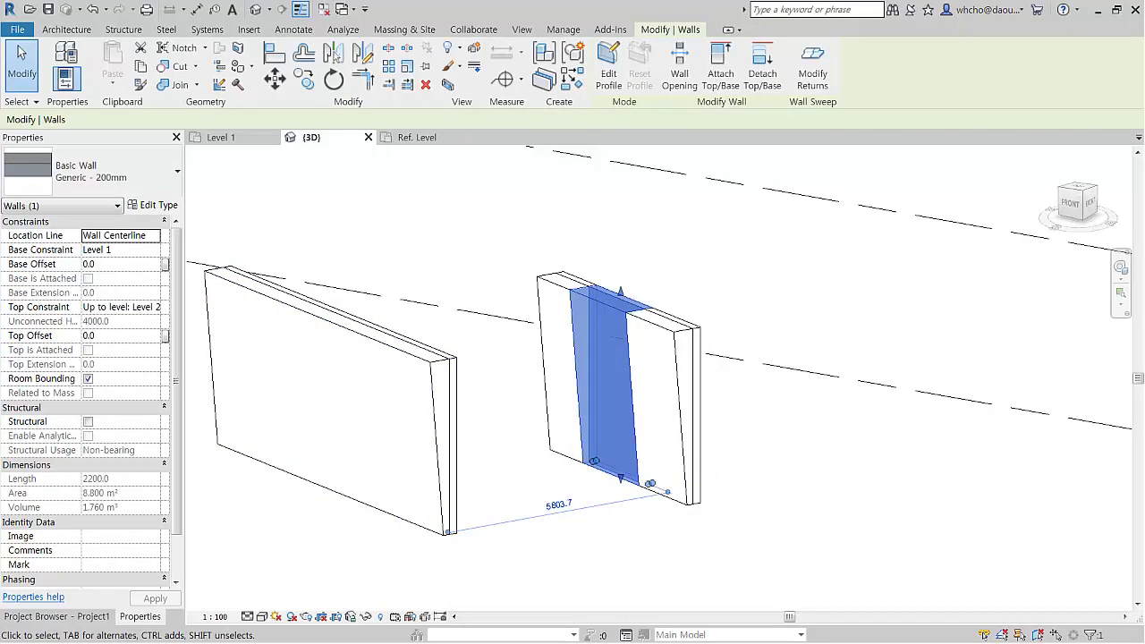
Switch to the Family1 profile's Ref. Level view and select the sloped profile line
{"action": "left_click", "coordinate": [412, 137]}
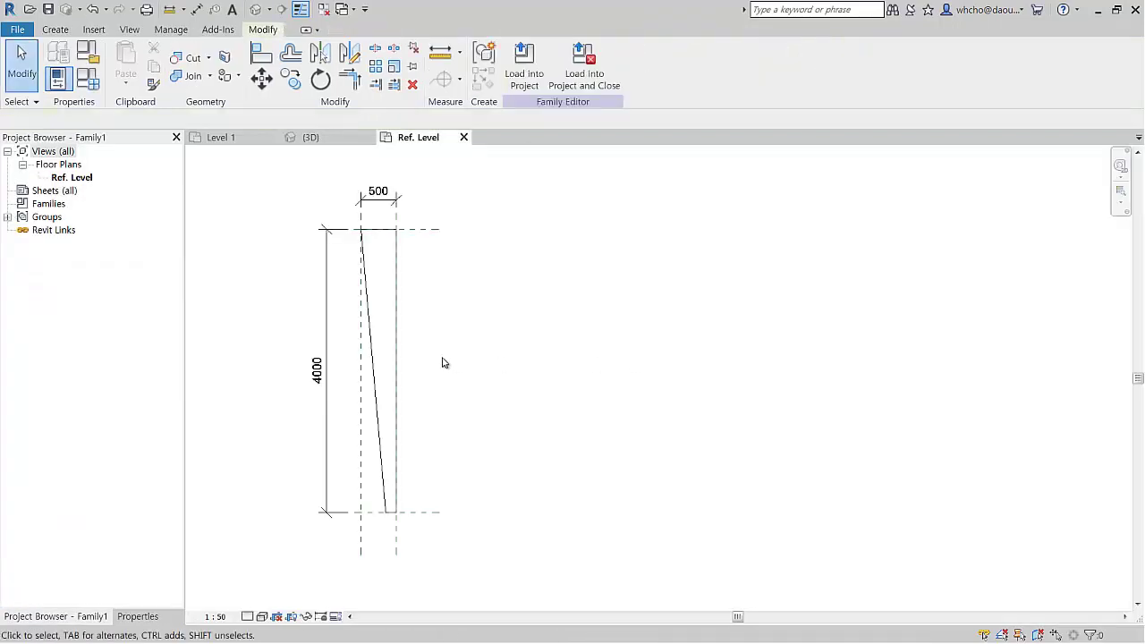
{"action": "left_click", "coordinate": [369, 338]}
{"action": "scroll", "coordinate": [381, 340], "scroll_direction": "up", "scroll_amount": 2}
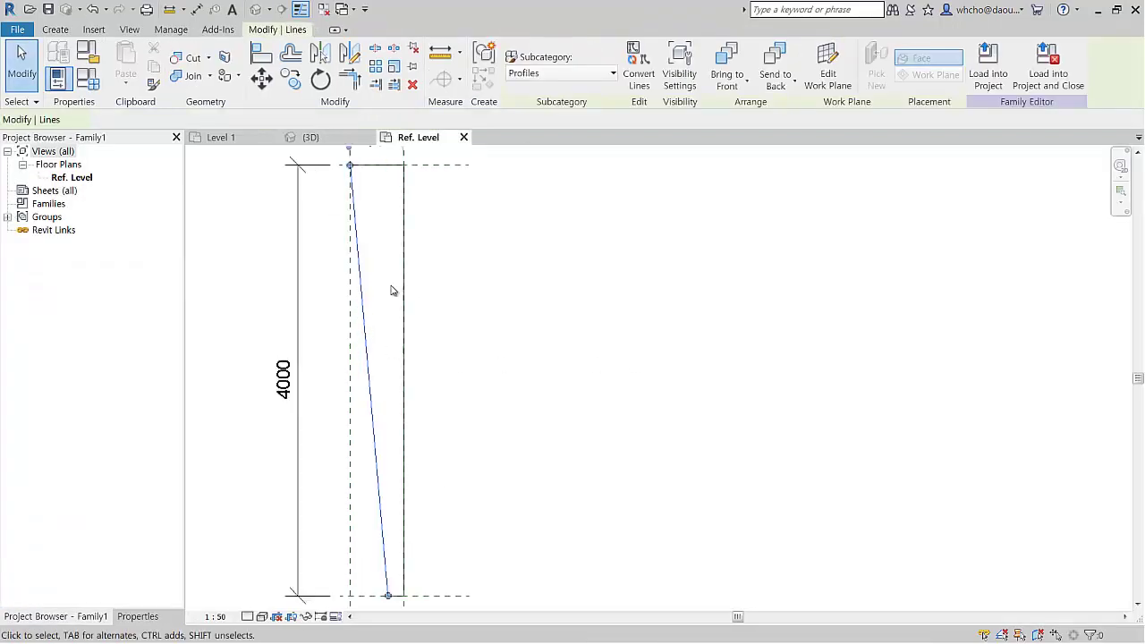
{"action": "scroll", "coordinate": [456, 265], "scroll_direction": "down", "scroll_amount": 1}
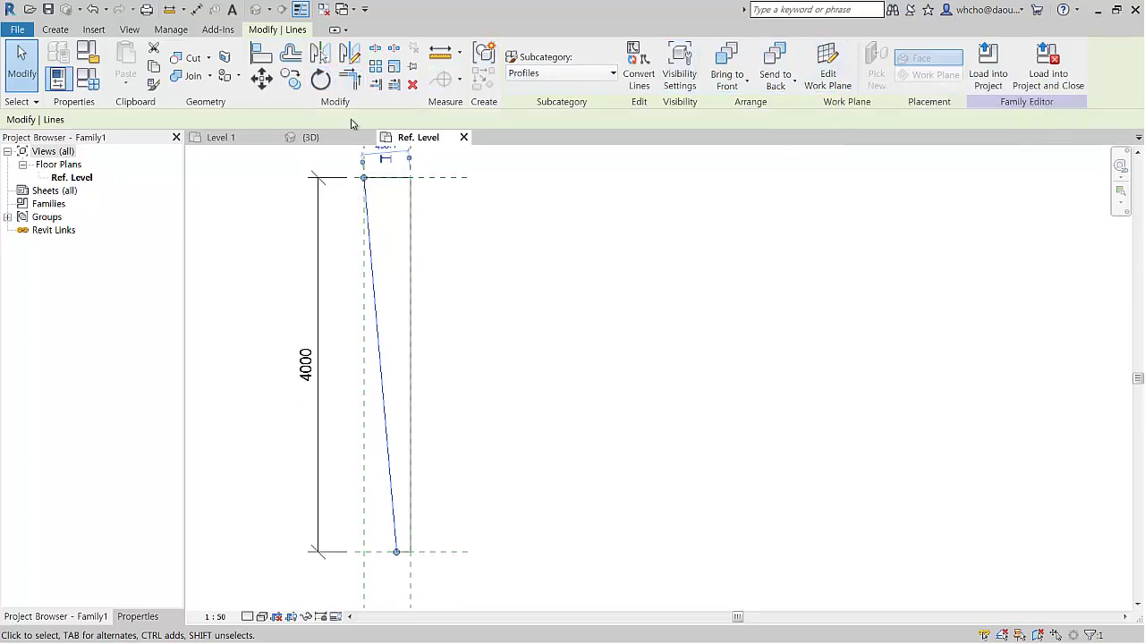
Draw upper and lower horizontal reference planes across the sloped profile
{"action": "left_click", "coordinate": [61, 32]}
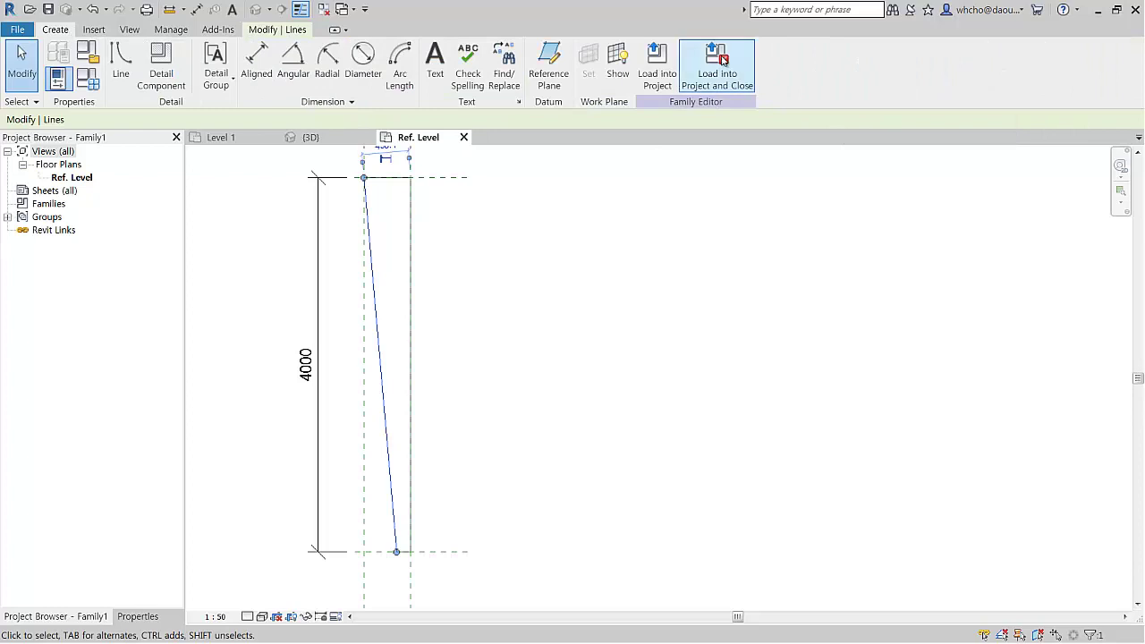
{"action": "left_click", "coordinate": [560, 68]}
{"action": "left_click", "coordinate": [357, 282]}
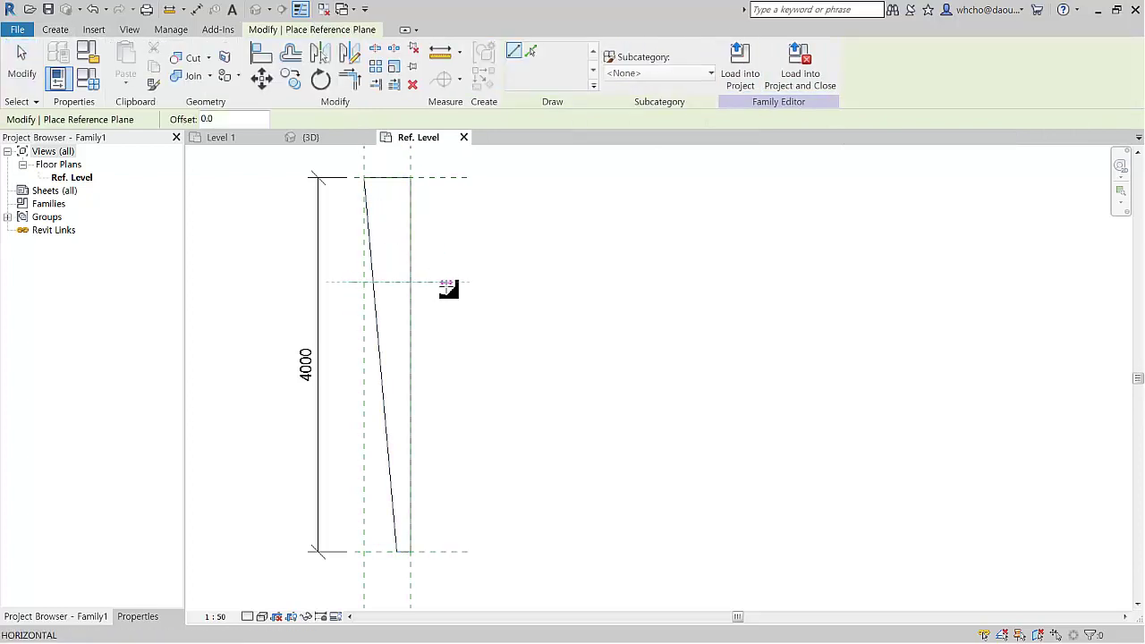
{"action": "left_click", "coordinate": [446, 283]}
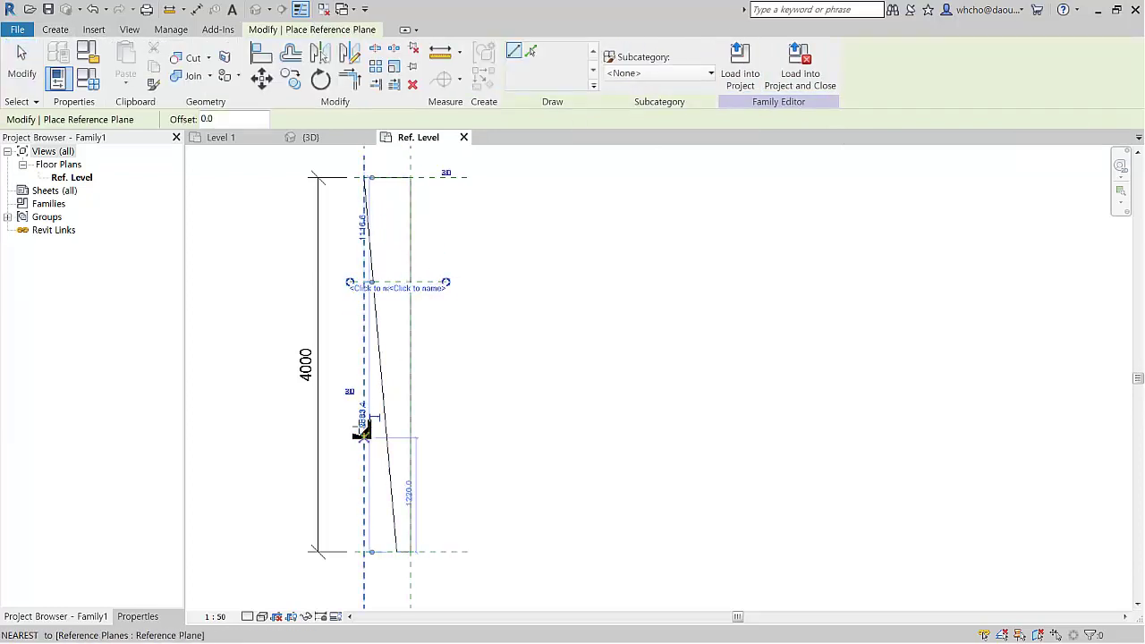
{"action": "left_click", "coordinate": [465, 426]}
{"action": "key", "text": "Escape"}
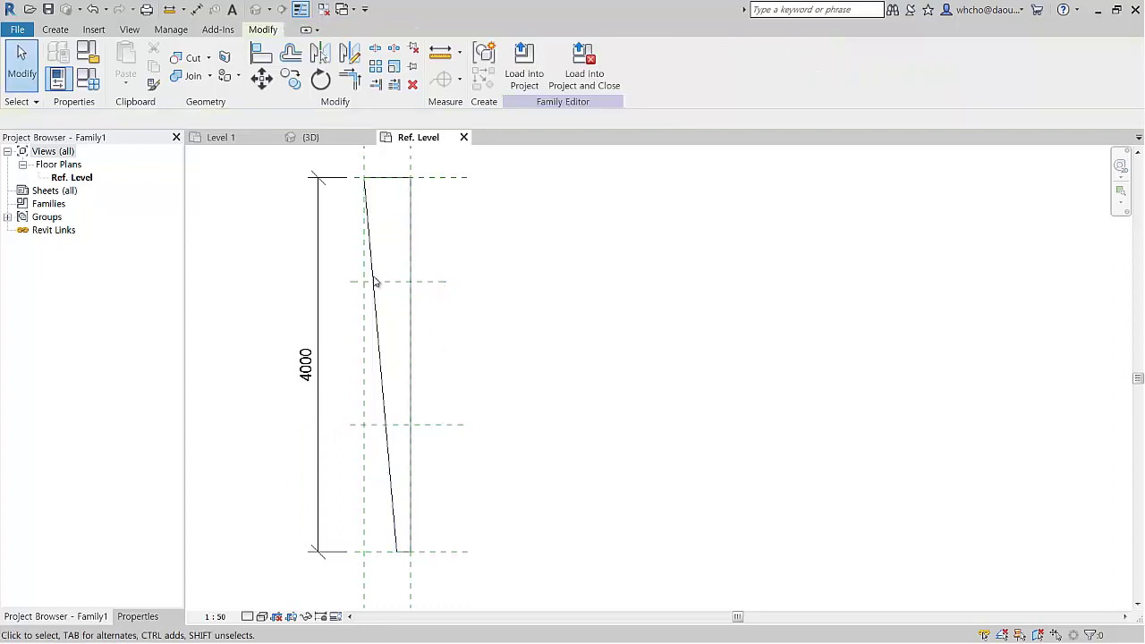
{"action": "left_click", "coordinate": [374, 281]}
{"action": "left_click", "coordinate": [55, 30]}
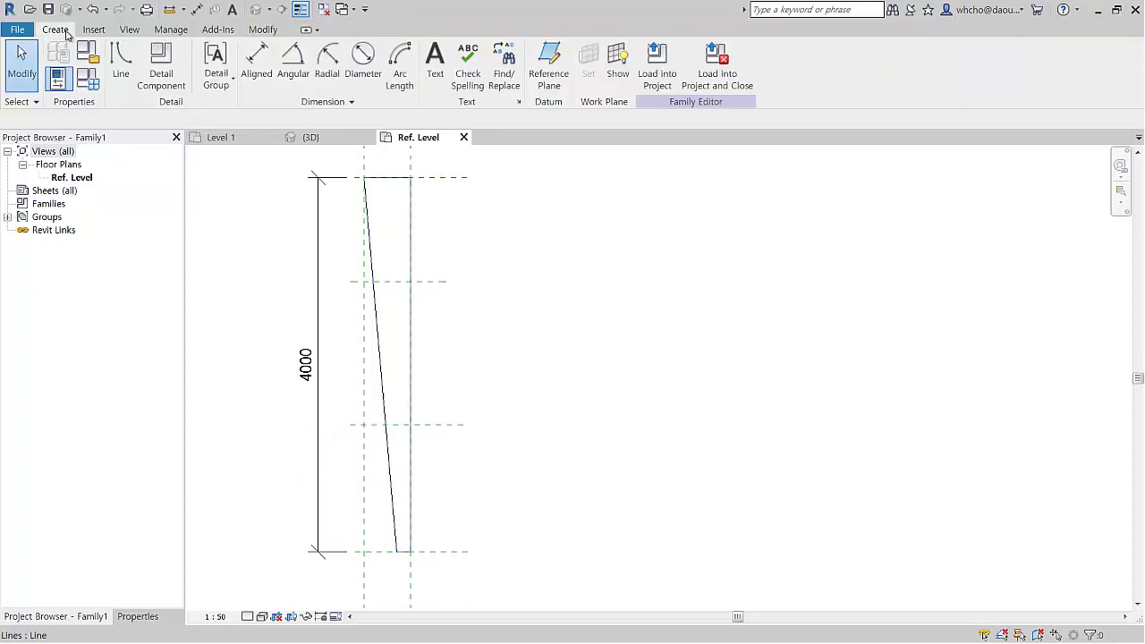
Split the slanted profile line at both reference planes using SL
{"action": "left_click", "coordinate": [120, 54]}
{"action": "left_click", "coordinate": [374, 282]}
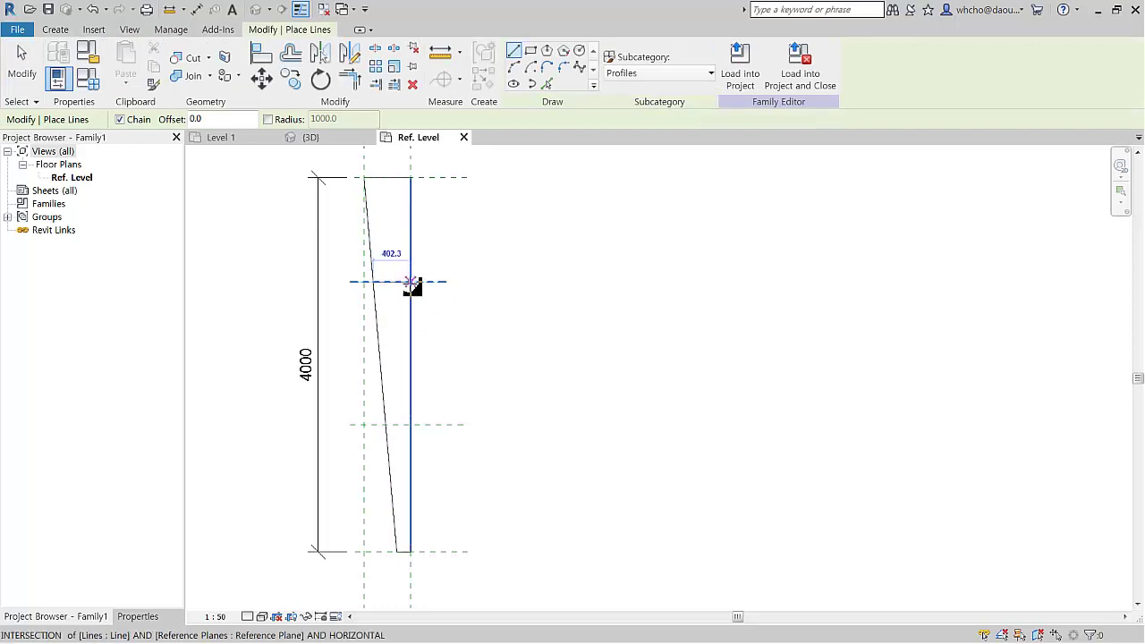
{"action": "key", "text": "Escape"}
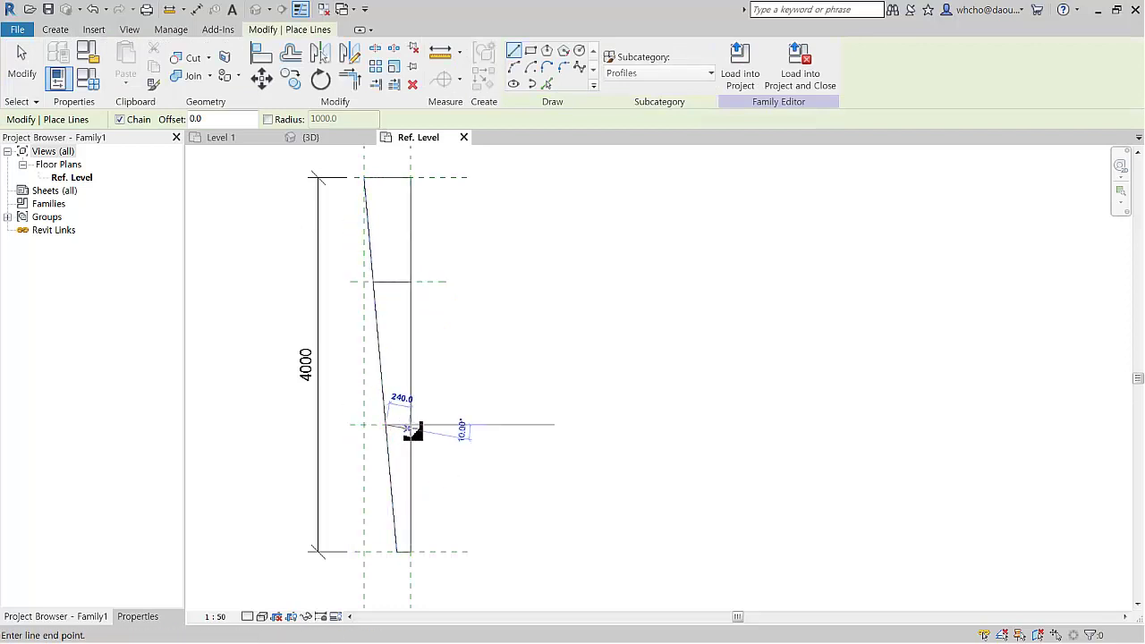
{"action": "key", "text": "s"}
{"action": "key", "text": "l"}
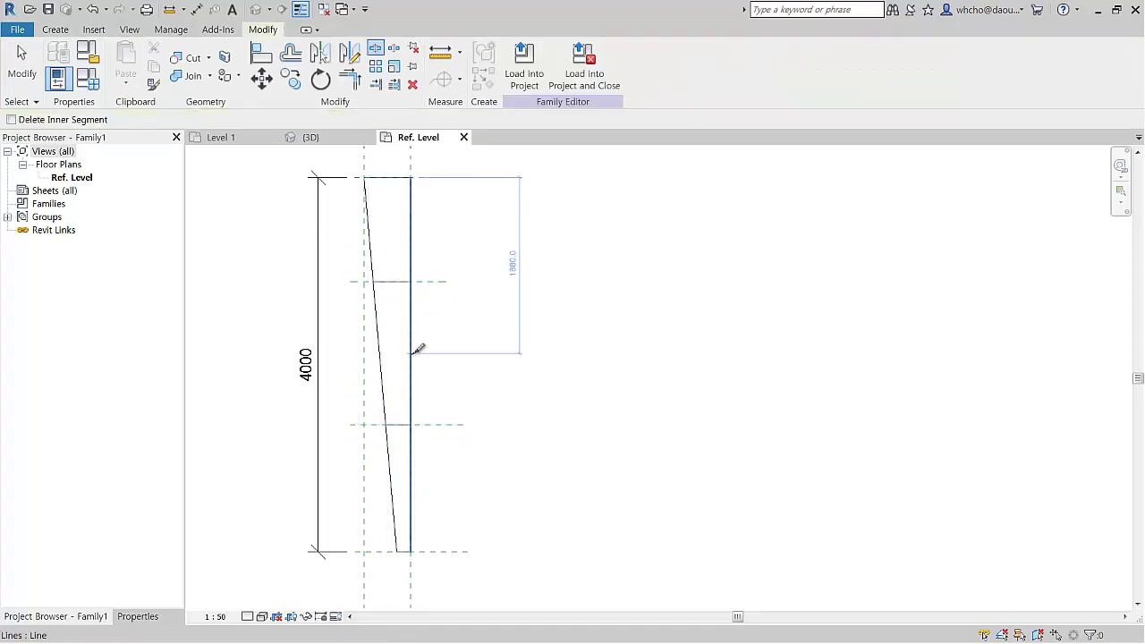
{"action": "left_click", "coordinate": [383, 341]}
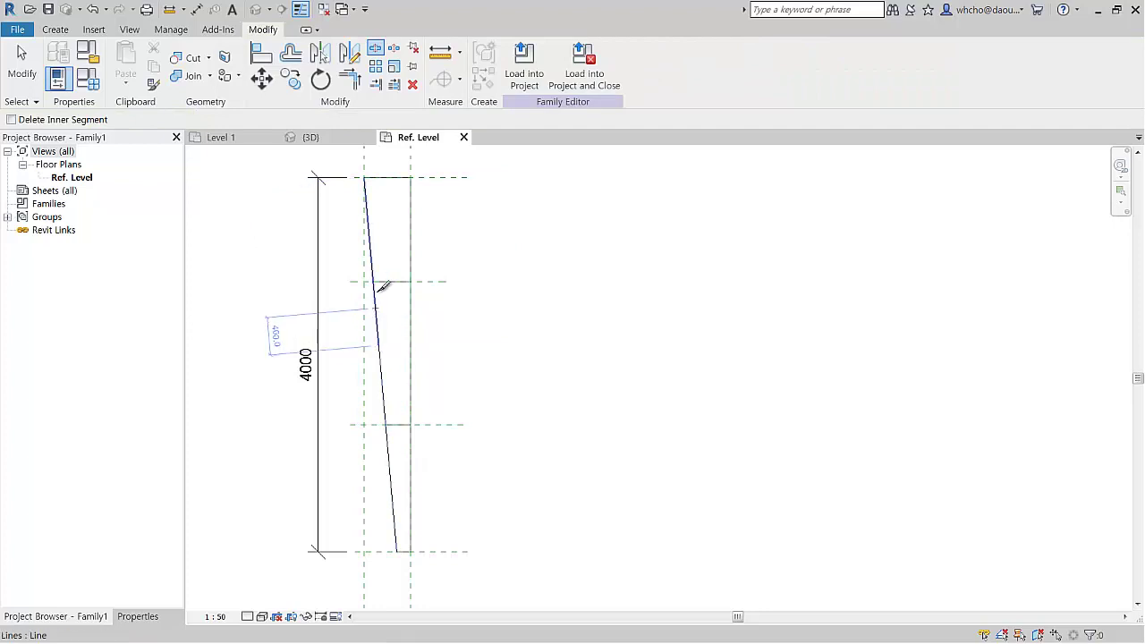
{"action": "left_click", "coordinate": [375, 287]}
Trim/extend lines to corners with TR to close the upper and lower profile pieces
{"action": "key", "text": "t"}
{"action": "key", "text": "r"}
{"action": "left_click", "coordinate": [377, 268]}
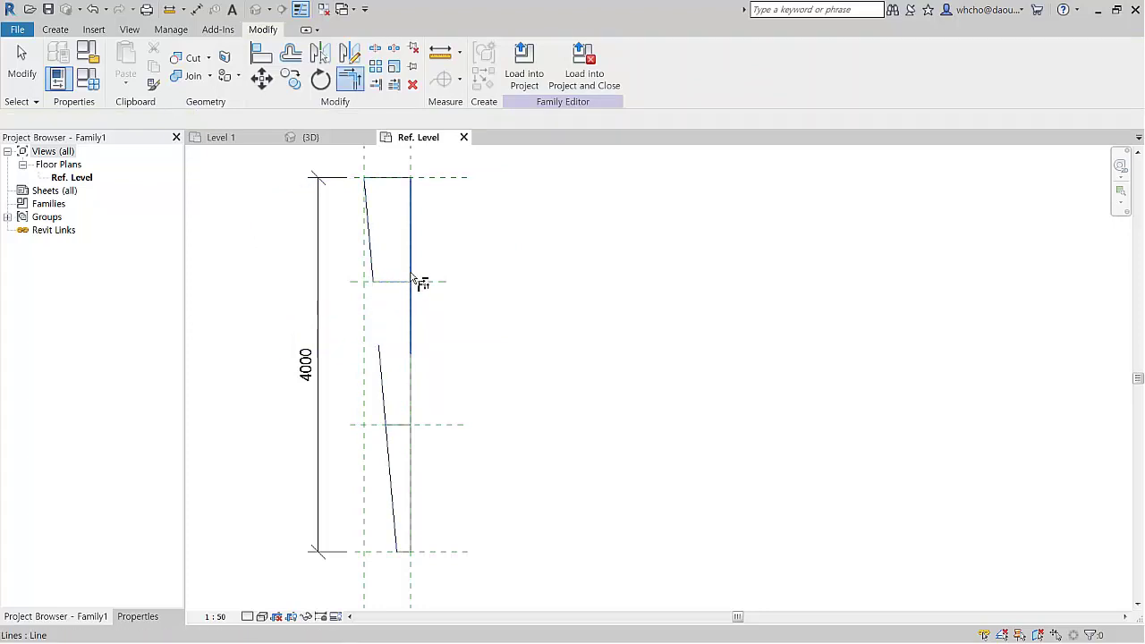
{"action": "left_click", "coordinate": [412, 281]}
{"action": "left_click", "coordinate": [412, 410]}
{"action": "left_click", "coordinate": [407, 431]}
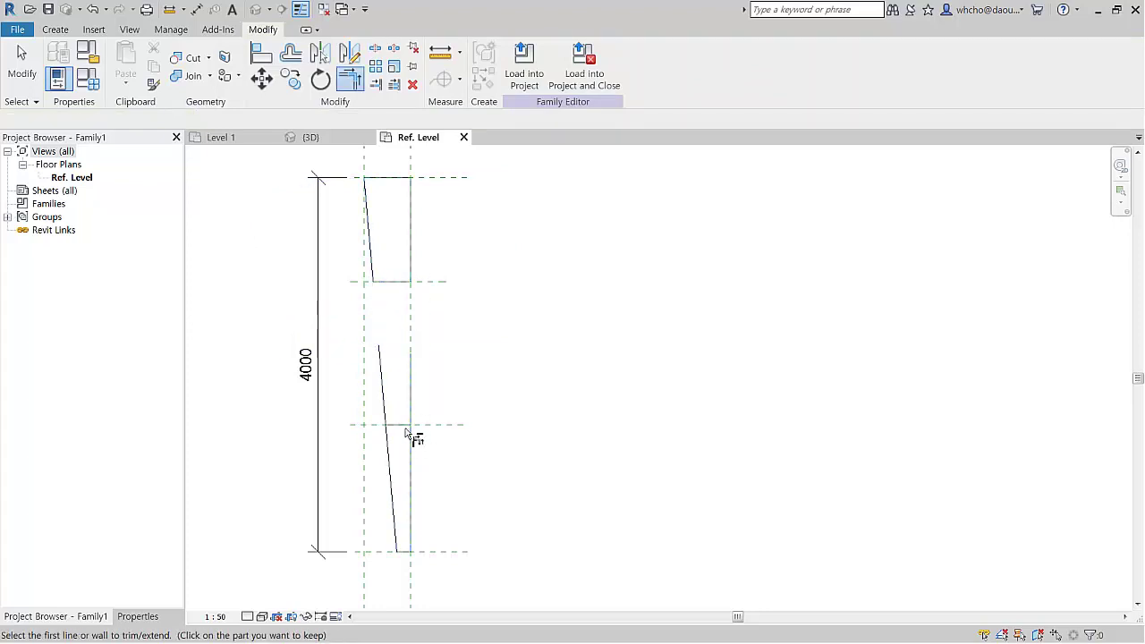
{"action": "left_click", "coordinate": [412, 434]}
{"action": "left_click", "coordinate": [390, 438]}
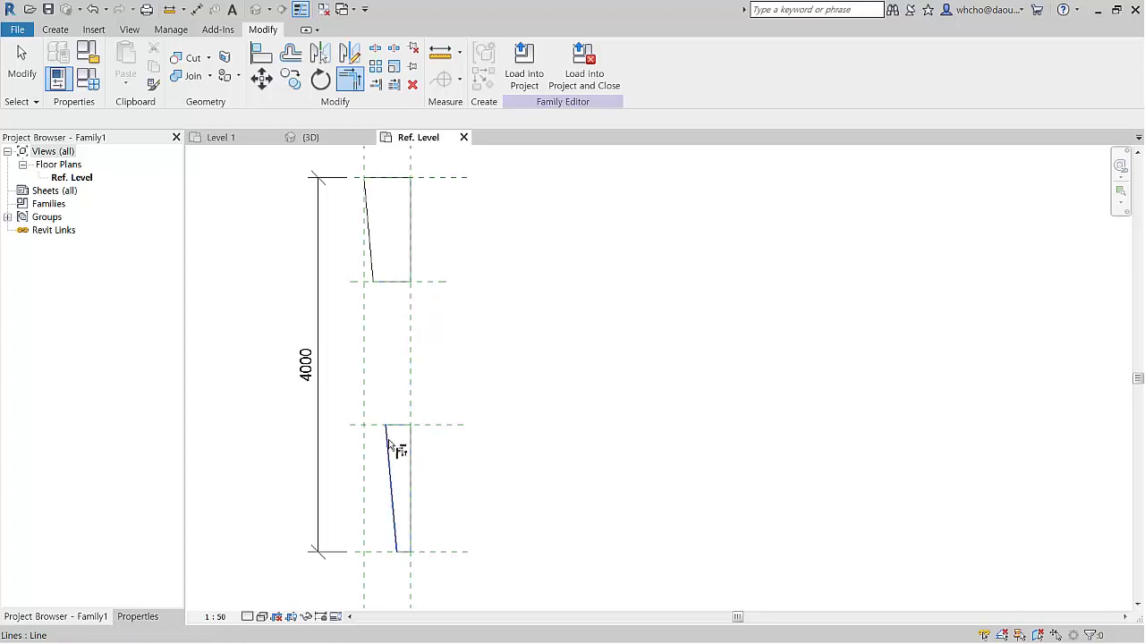
{"action": "key", "text": "Escape"}
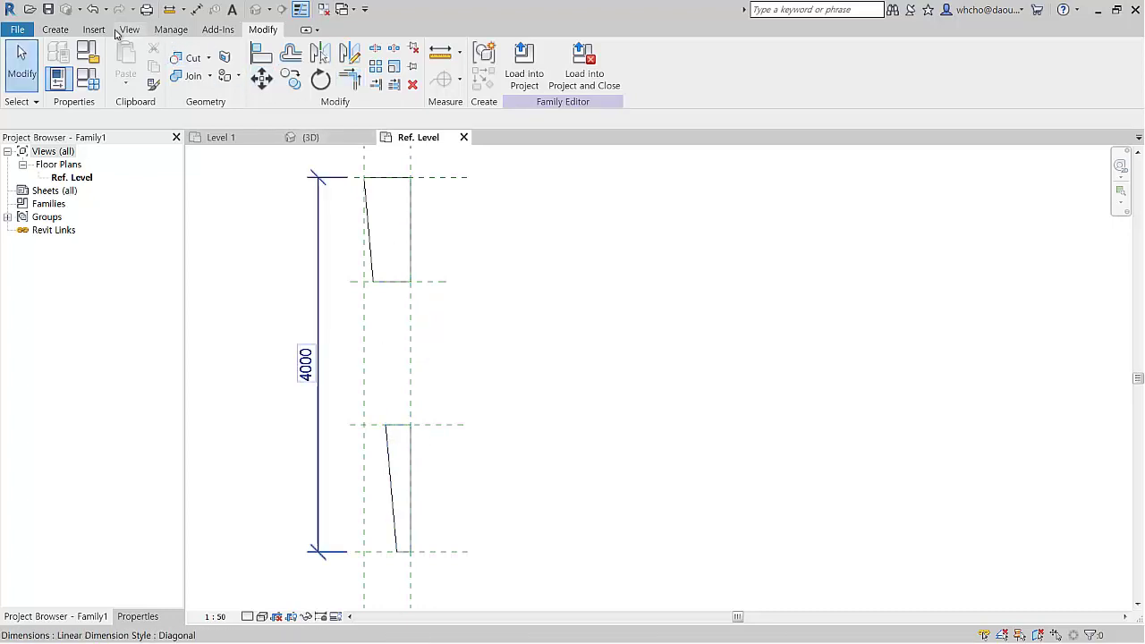
Place the text note '창 오픈 만큼' inside the gap of the profile
{"action": "left_click", "coordinate": [55, 29]}
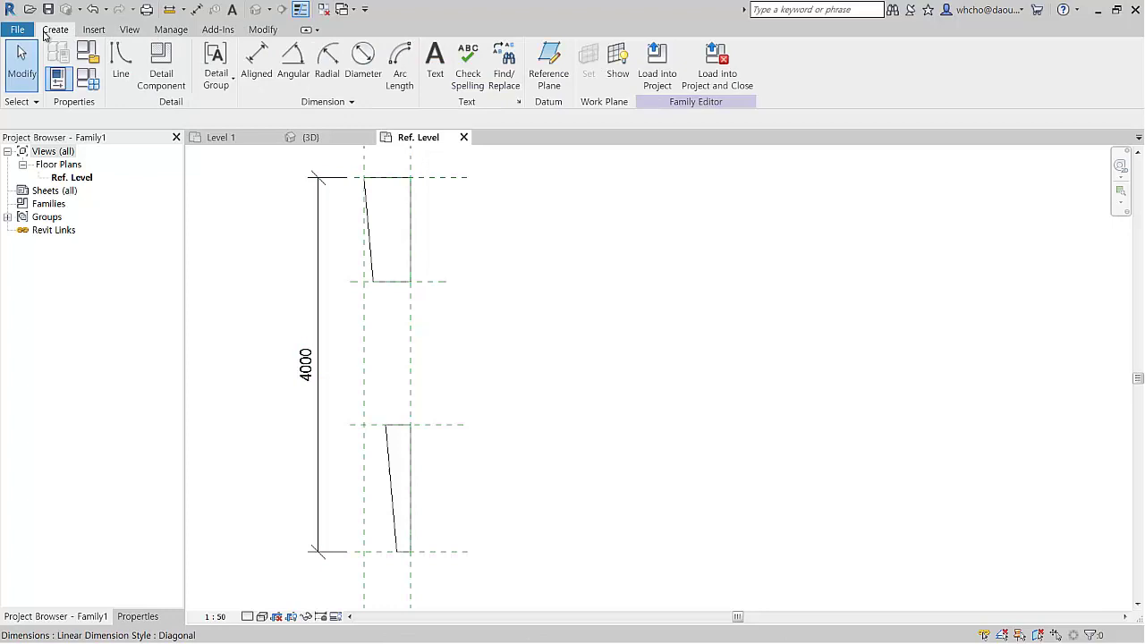
{"action": "left_click", "coordinate": [256, 65]}
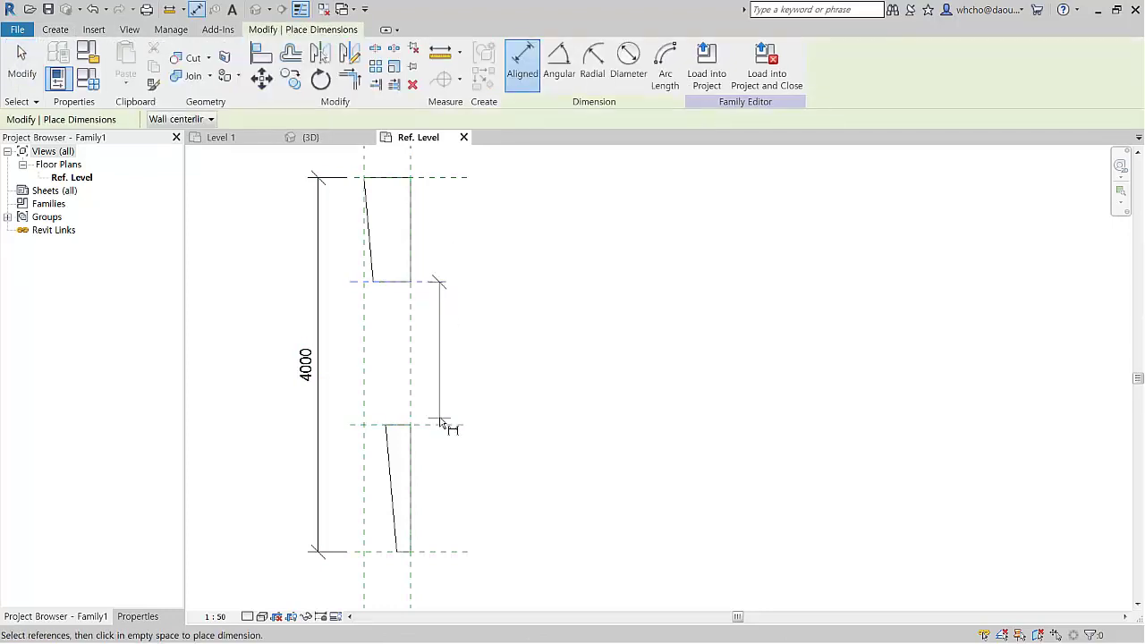
{"action": "key", "text": "Escape"}
{"action": "key", "text": "Escape"}
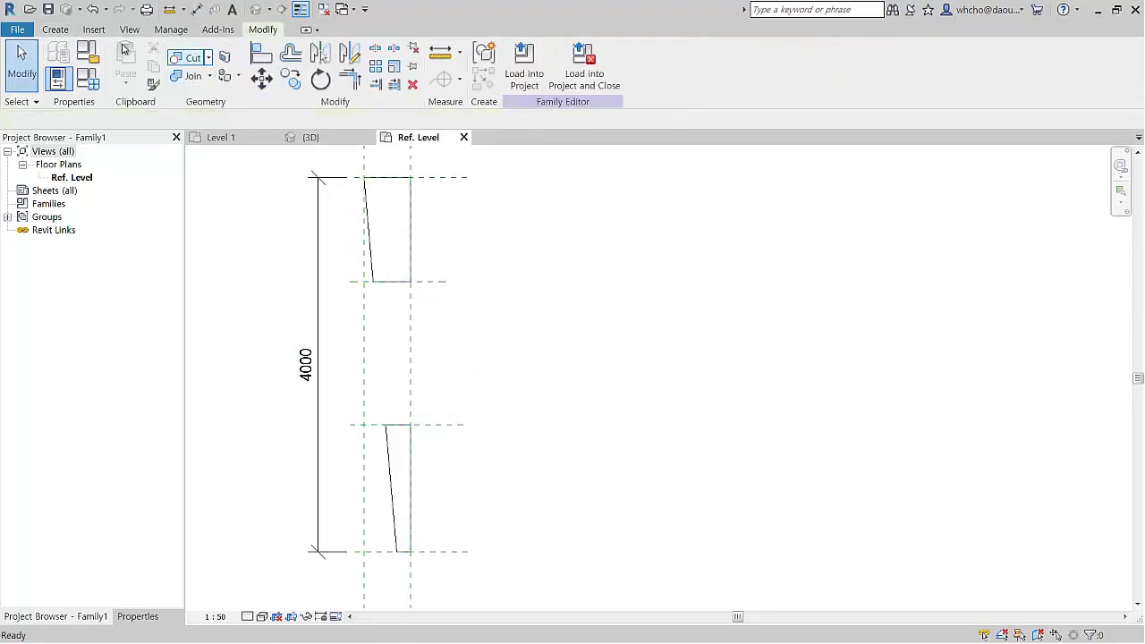
{"action": "left_click", "coordinate": [49, 31]}
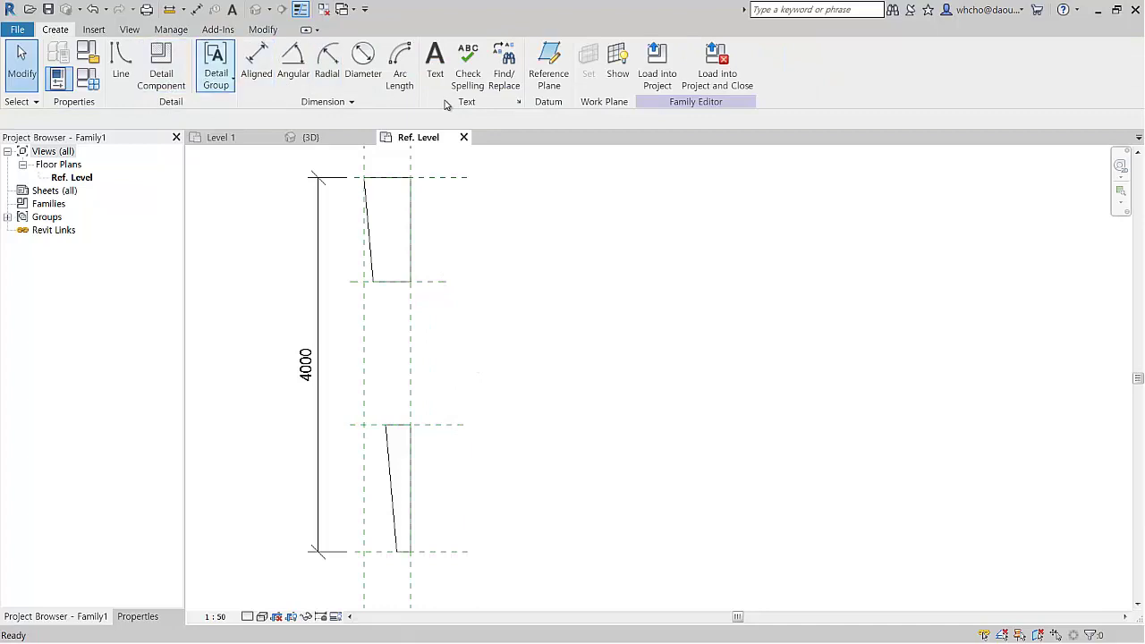
{"action": "left_click", "coordinate": [434, 64]}
{"action": "left_click", "coordinate": [420, 345]}
{"action": "type", "text": "창 오픈 만"}
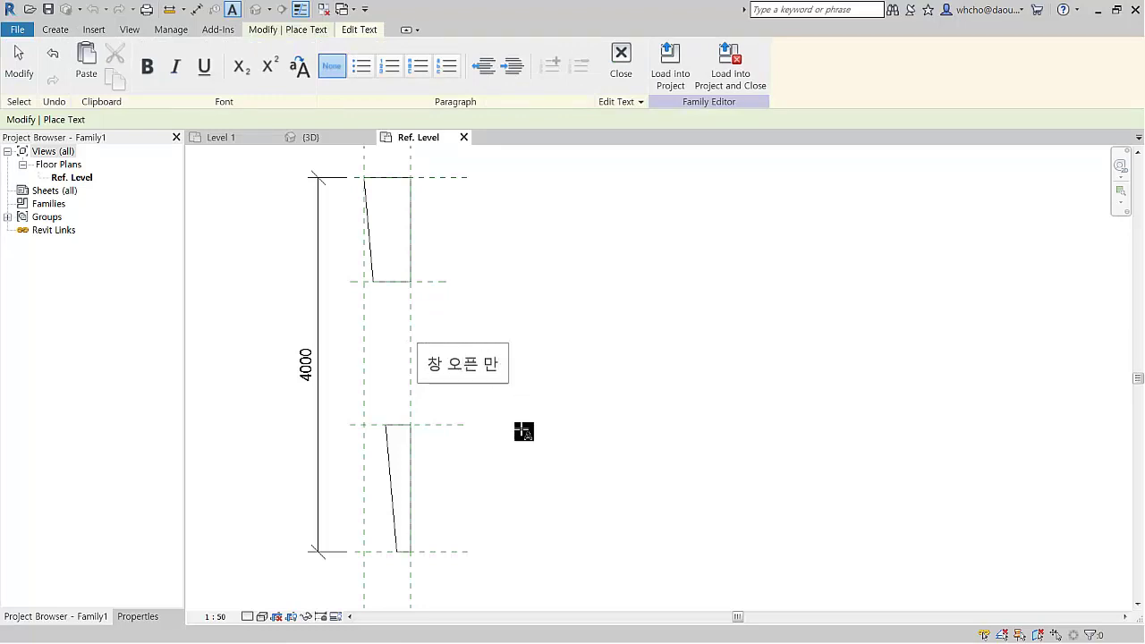
{"action": "left_click", "coordinate": [524, 429]}
{"action": "left_click", "coordinate": [650, 340]}
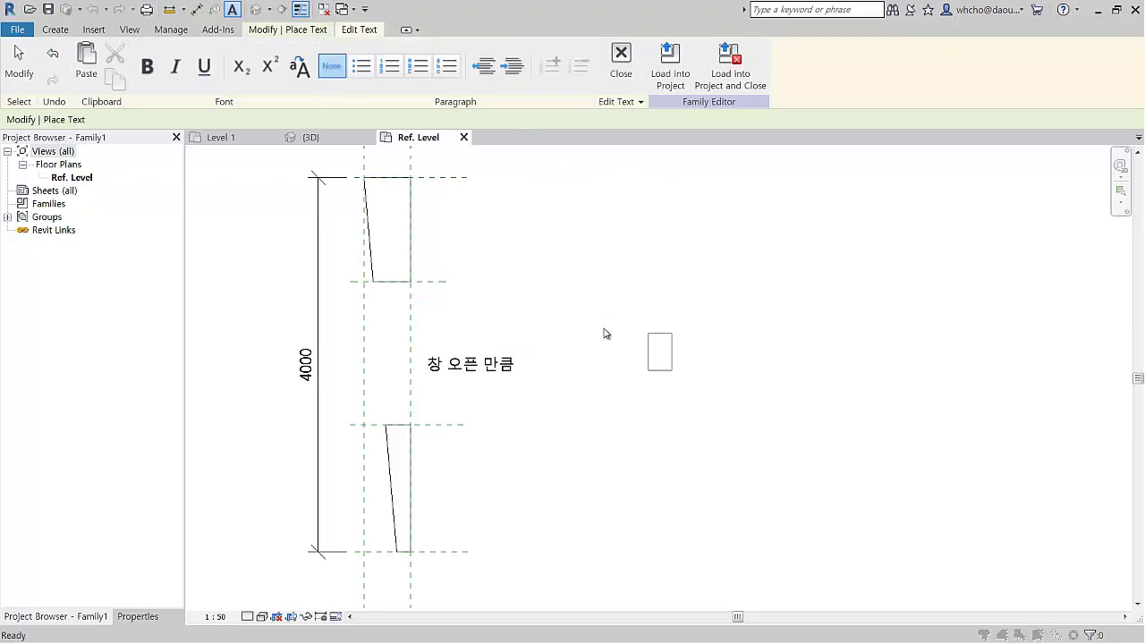
{"action": "key", "text": "Escape"}
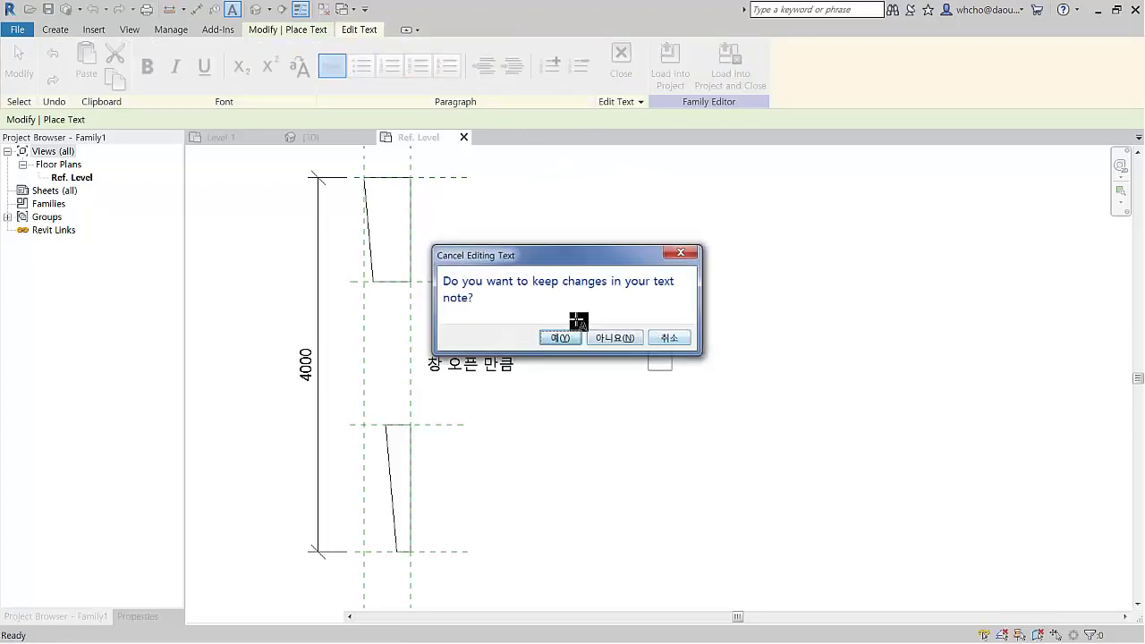
{"action": "left_click", "coordinate": [577, 340]}
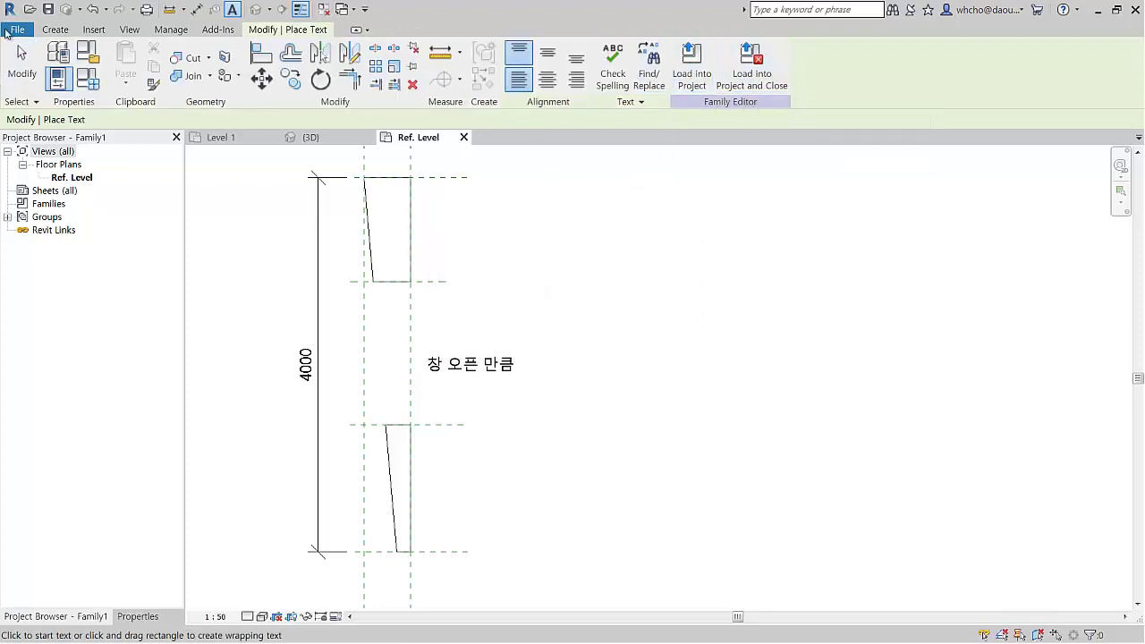
Save the profile as family Family2 and load it into the project
{"action": "left_click", "coordinate": [17, 29]}
{"action": "mouse_move", "coordinate": [54, 216]}
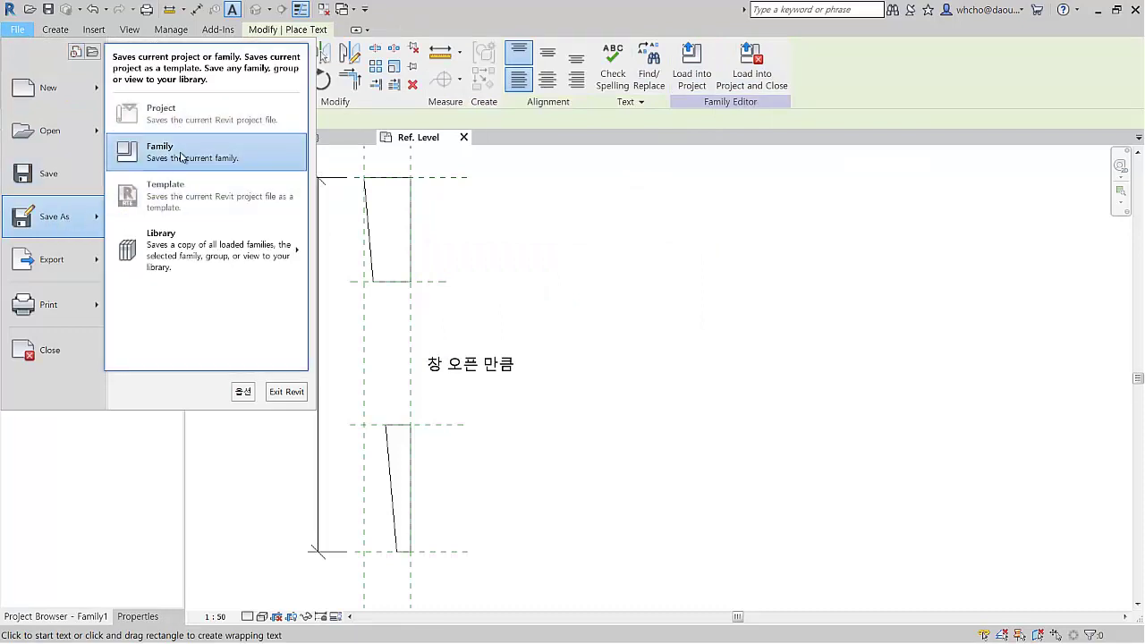
{"action": "left_click", "coordinate": [154, 154]}
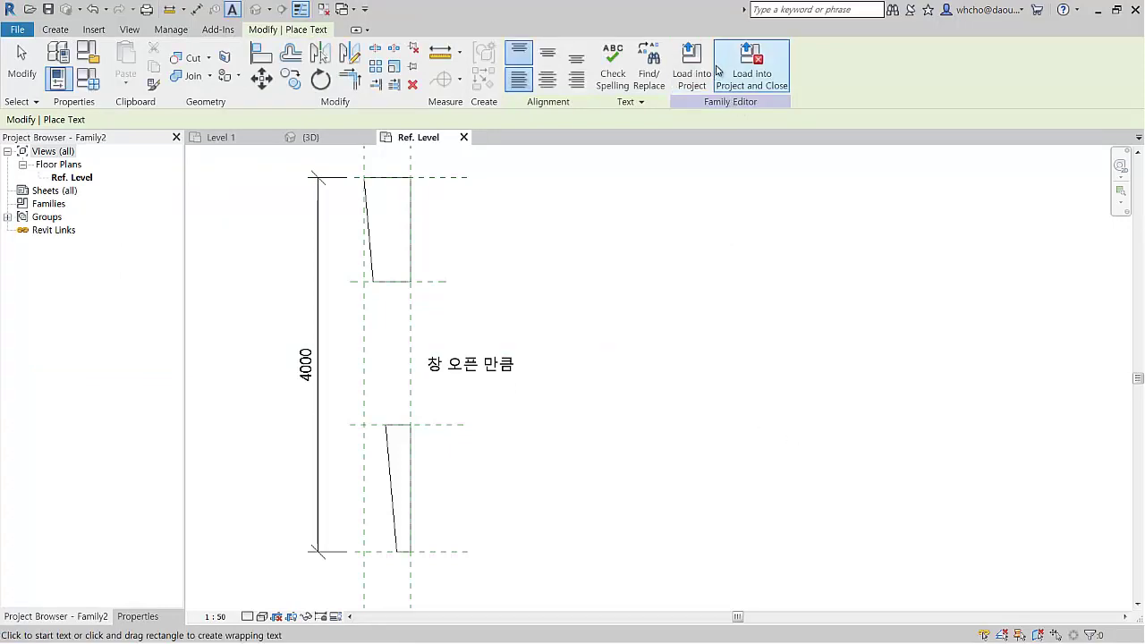
{"action": "left_click", "coordinate": [691, 70]}
Select the middle wall in 3D and duplicate its type as 'Generic - 200mm 2'
{"action": "scroll", "coordinate": [703, 294], "scroll_direction": "up", "scroll_amount": 2}
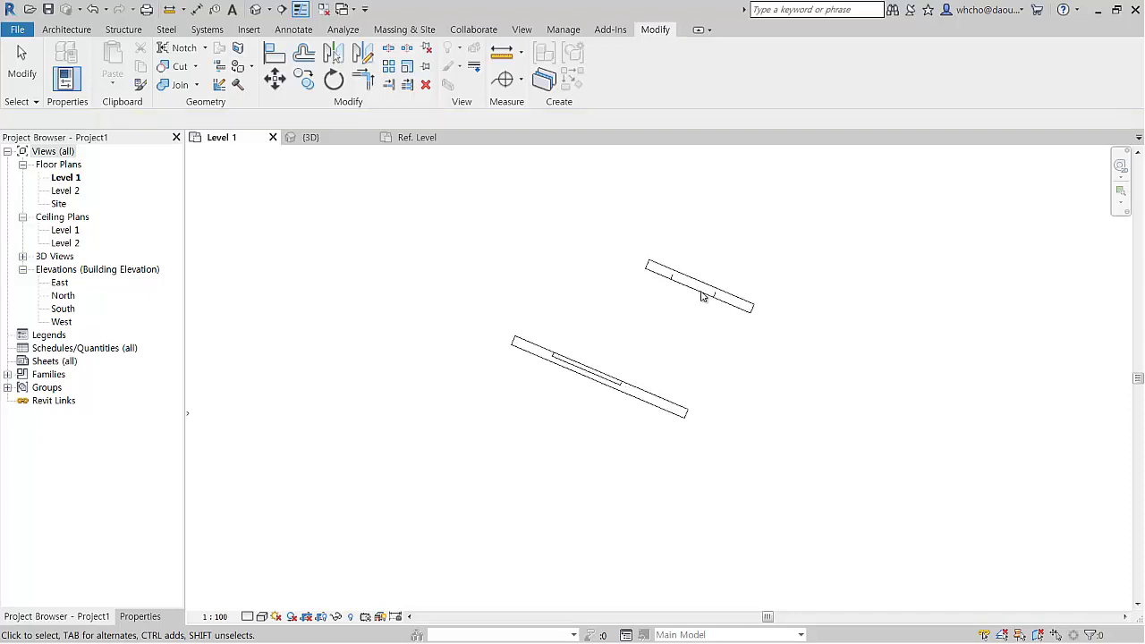
{"action": "scroll", "coordinate": [703, 295], "scroll_direction": "up", "scroll_amount": 3}
{"action": "left_click", "coordinate": [257, 10]}
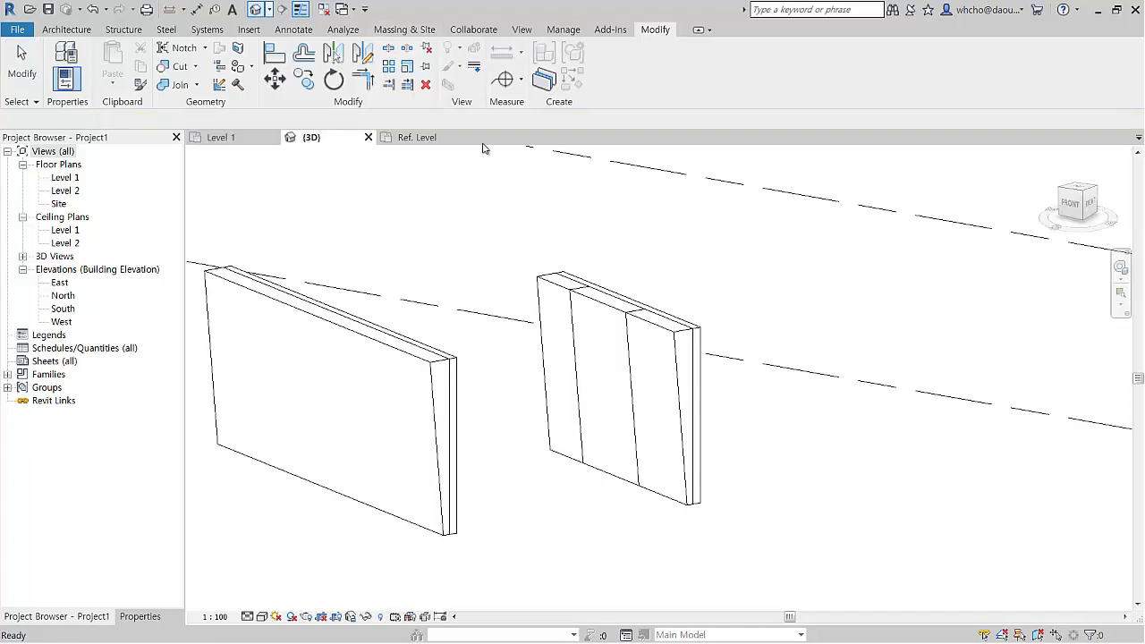
{"action": "left_click", "coordinate": [624, 304]}
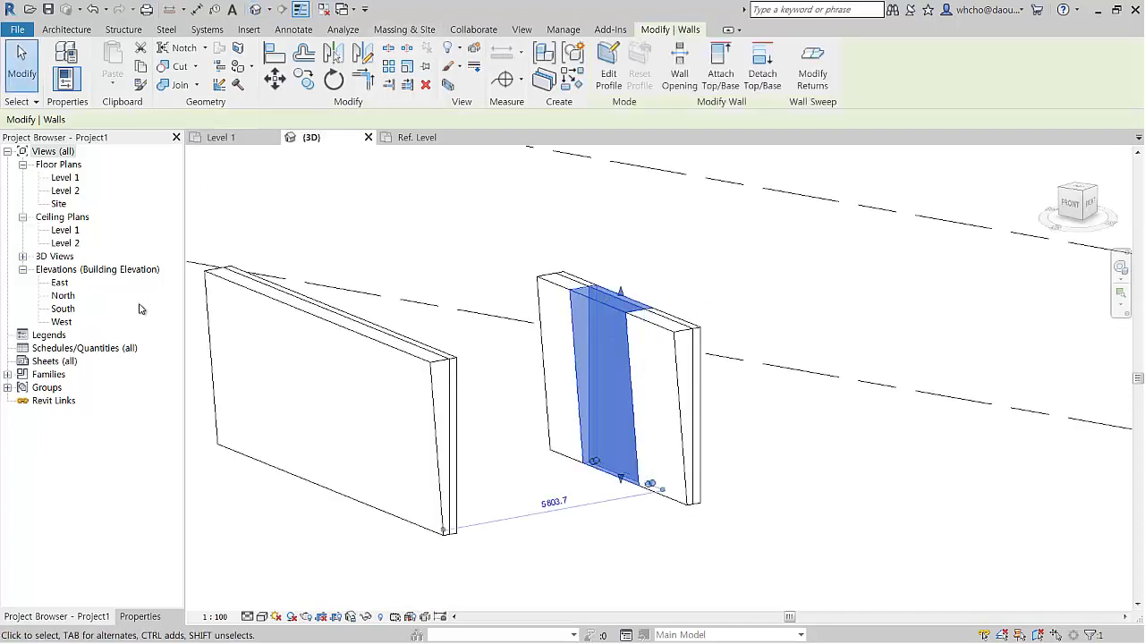
{"action": "left_click", "coordinate": [141, 616]}
{"action": "left_click", "coordinate": [154, 205]}
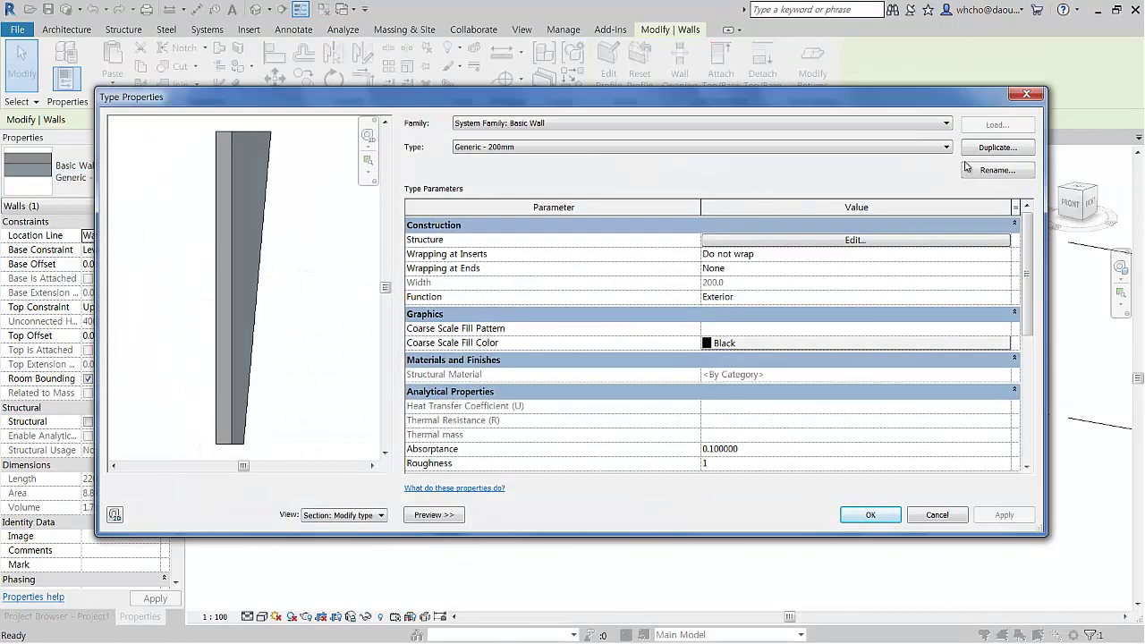
{"action": "left_click", "coordinate": [987, 149]}
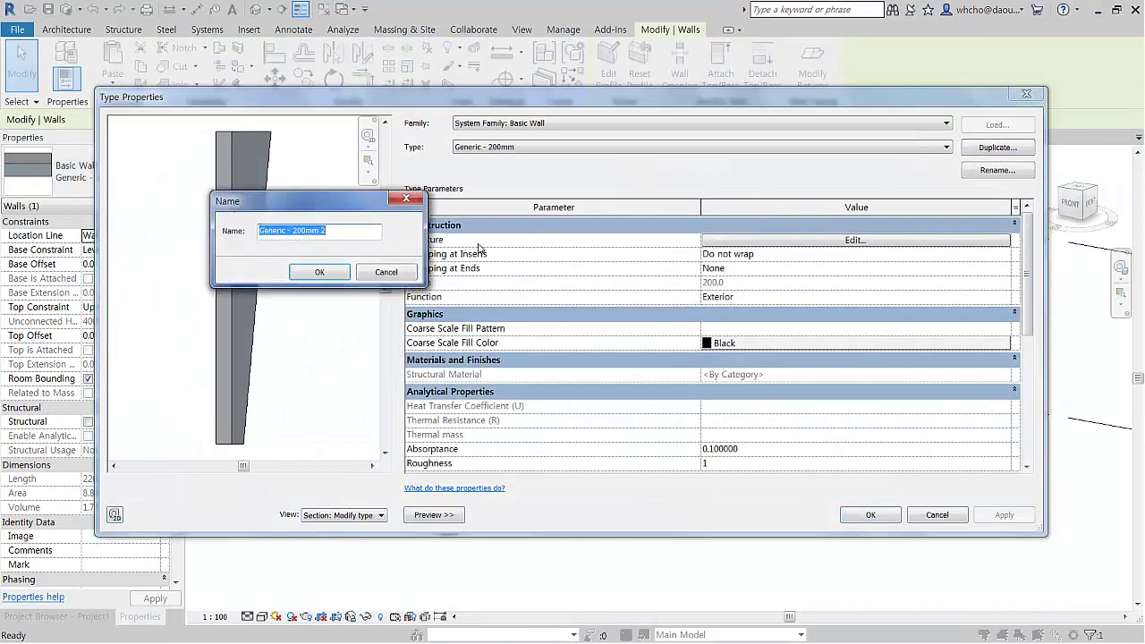
{"action": "left_click", "coordinate": [320, 272]}
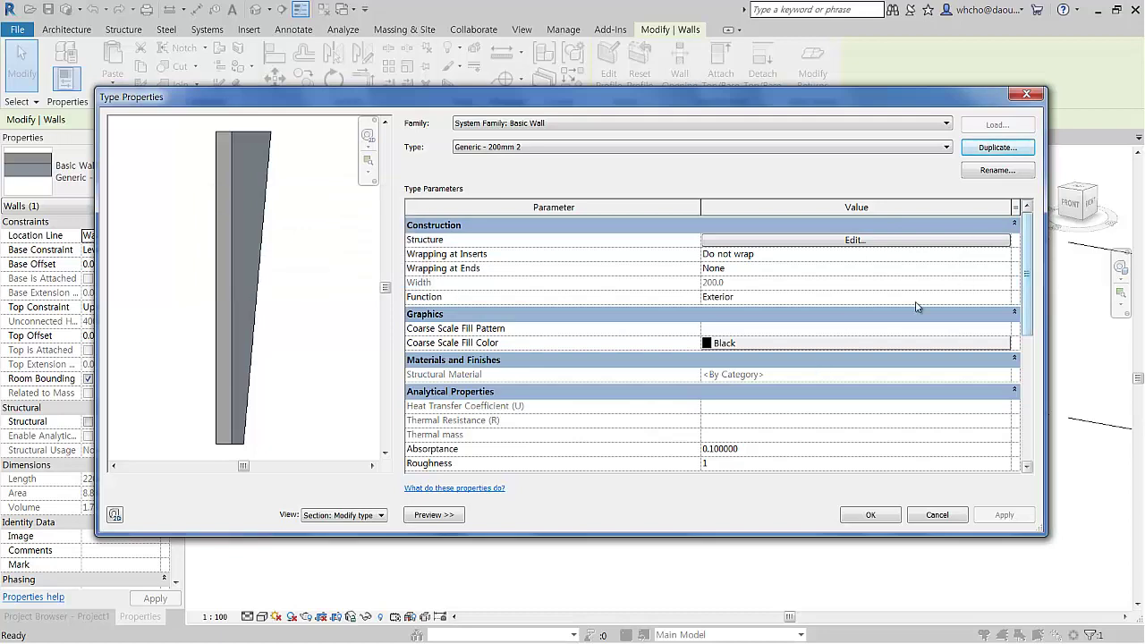
Set the new type's wall sweep profile to Family2 and confirm all dialogs
{"action": "left_click", "coordinate": [913, 242]}
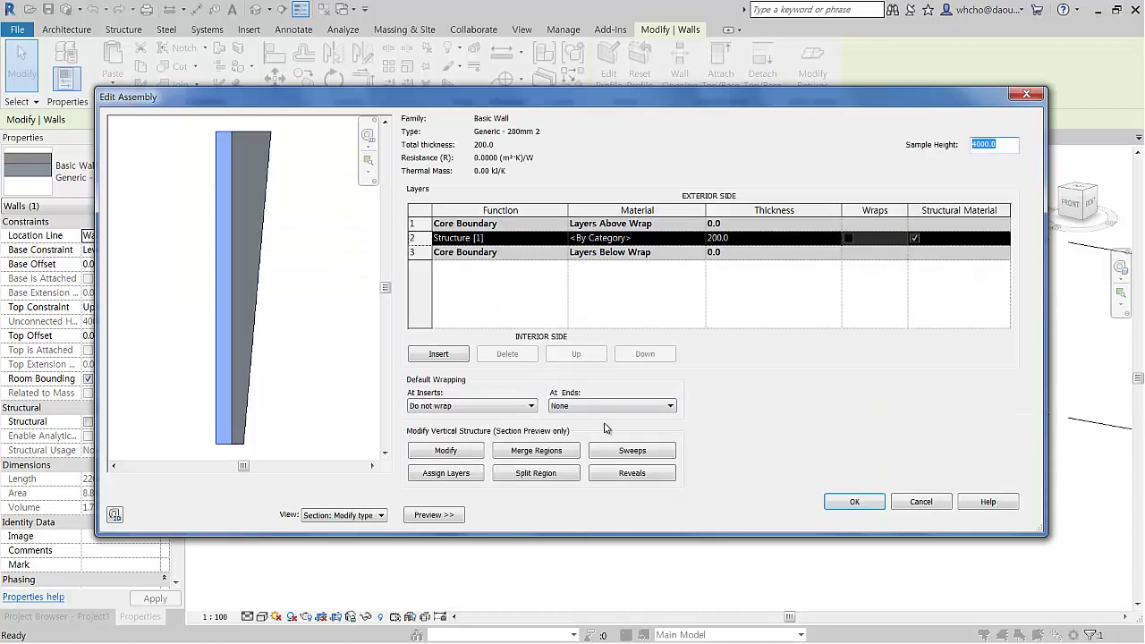
{"action": "left_click", "coordinate": [628, 450]}
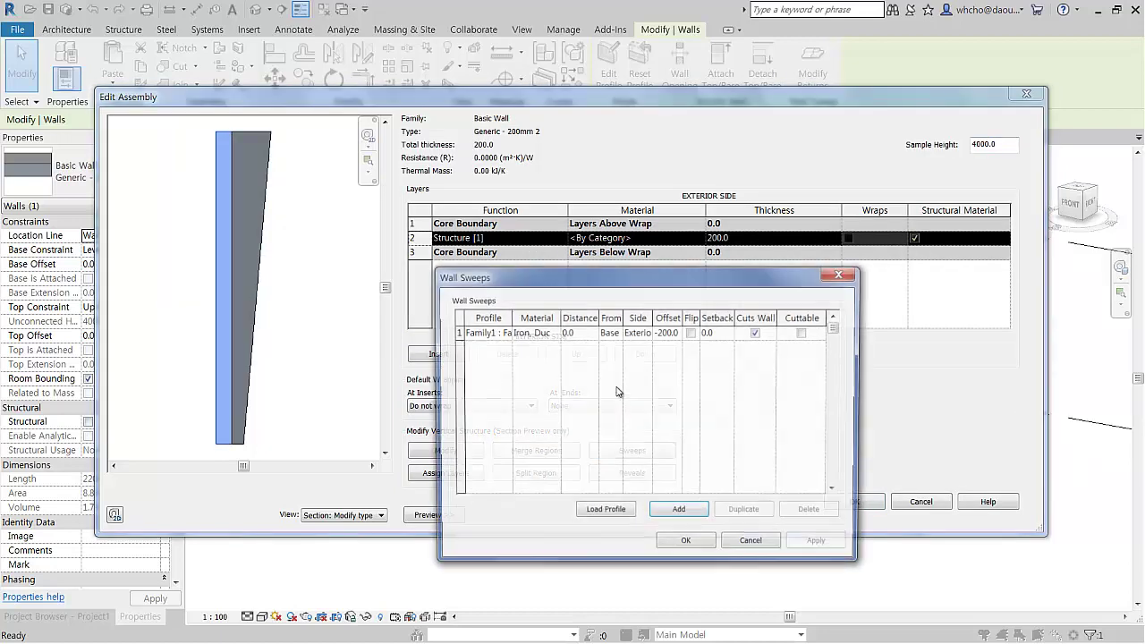
{"action": "left_click", "coordinate": [503, 339]}
{"action": "left_click", "coordinate": [509, 376]}
{"action": "left_click", "coordinate": [811, 549]}
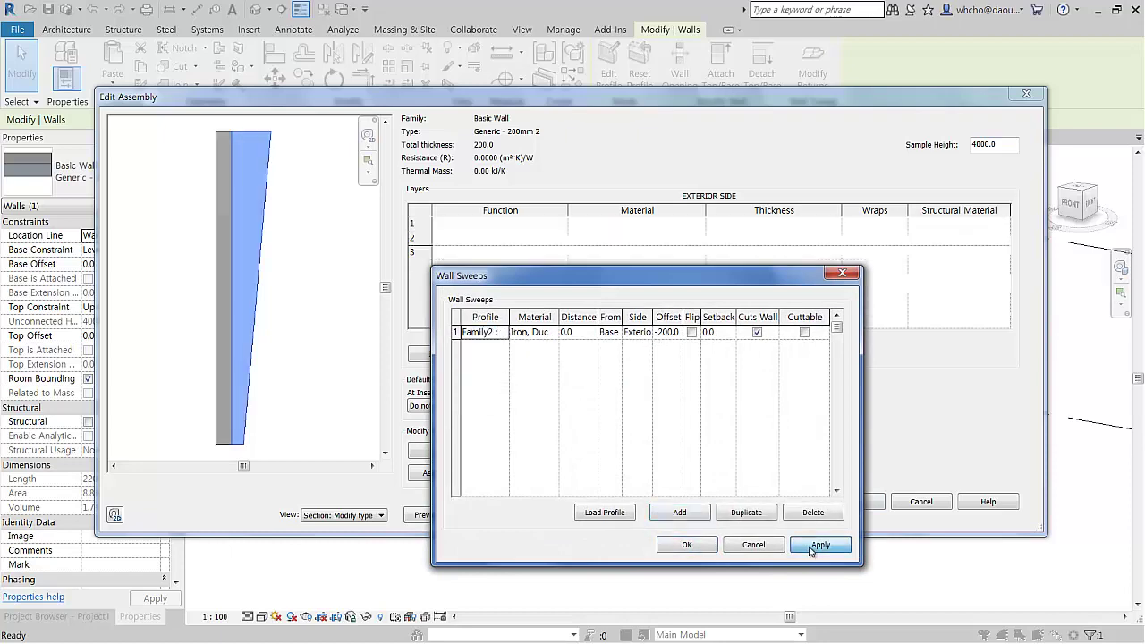
{"action": "left_click", "coordinate": [687, 544]}
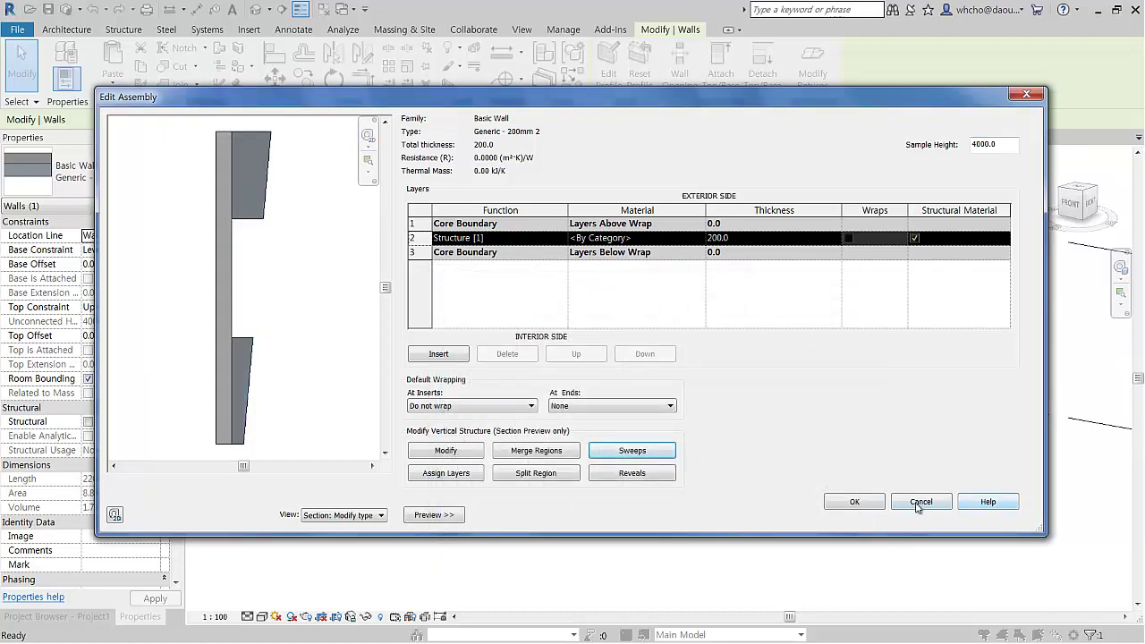
{"action": "left_click", "coordinate": [856, 502]}
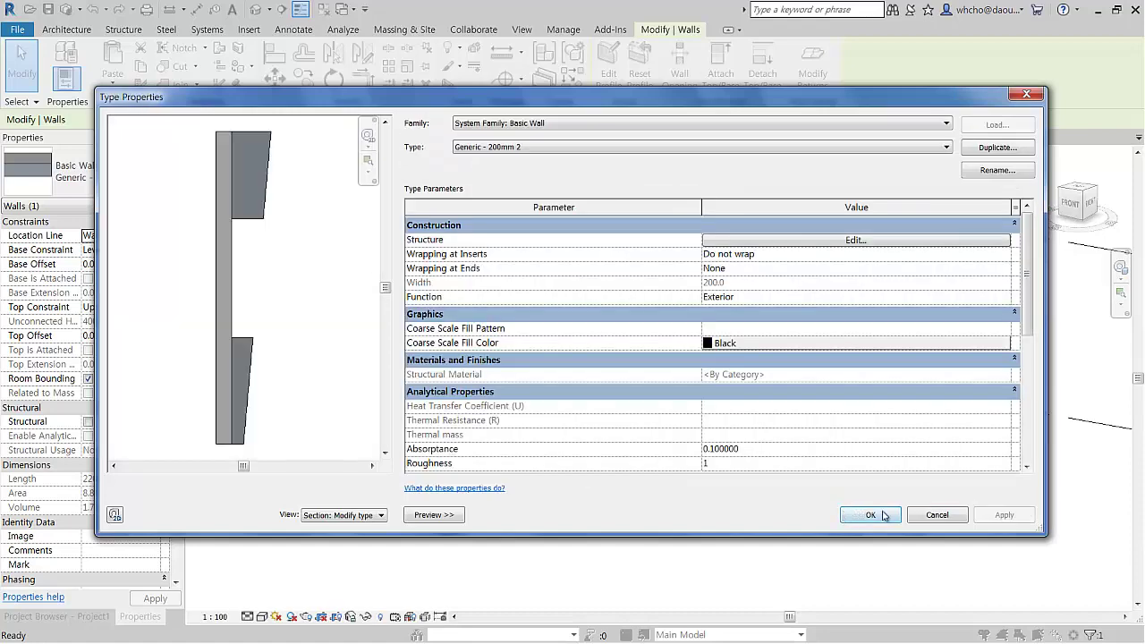
{"action": "left_click", "coordinate": [870, 516]}
Place an M_Fixed 0406 x 0610mm window in the wall's opening gap
{"action": "left_click", "coordinate": [637, 398]}
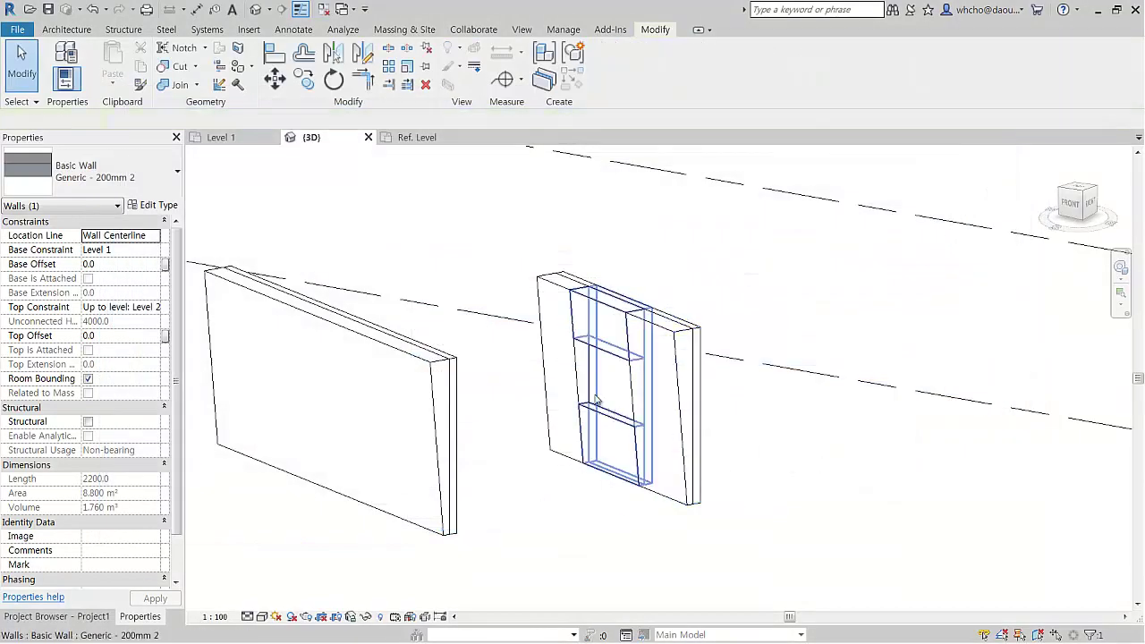
{"action": "left_click", "coordinate": [637, 428]}
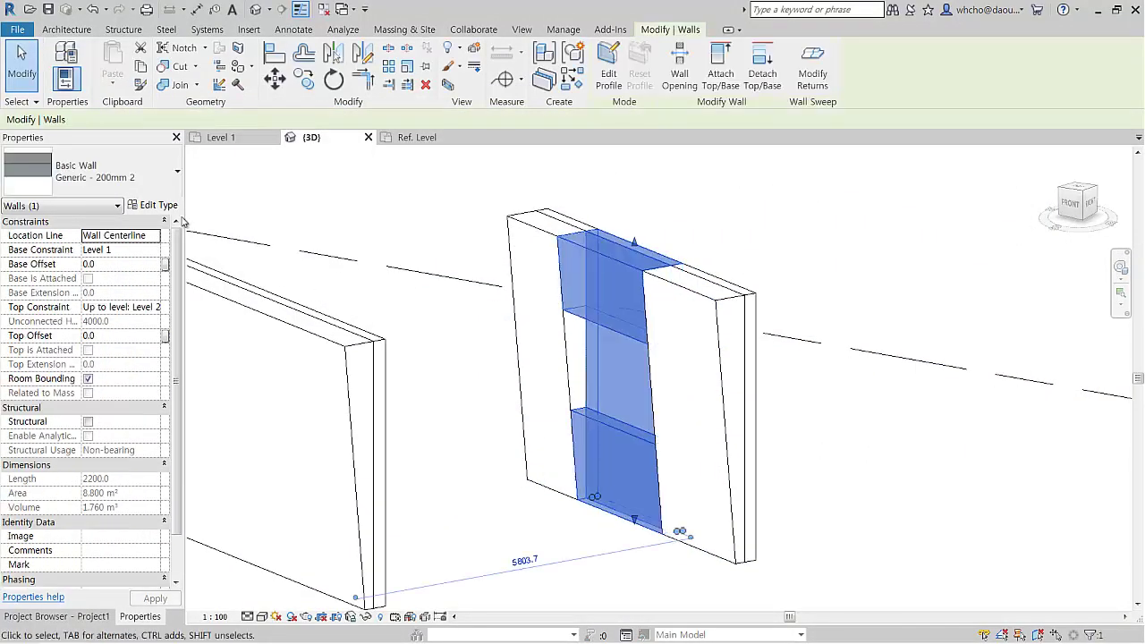
{"action": "left_click", "coordinate": [75, 32]}
{"action": "left_click", "coordinate": [119, 64]}
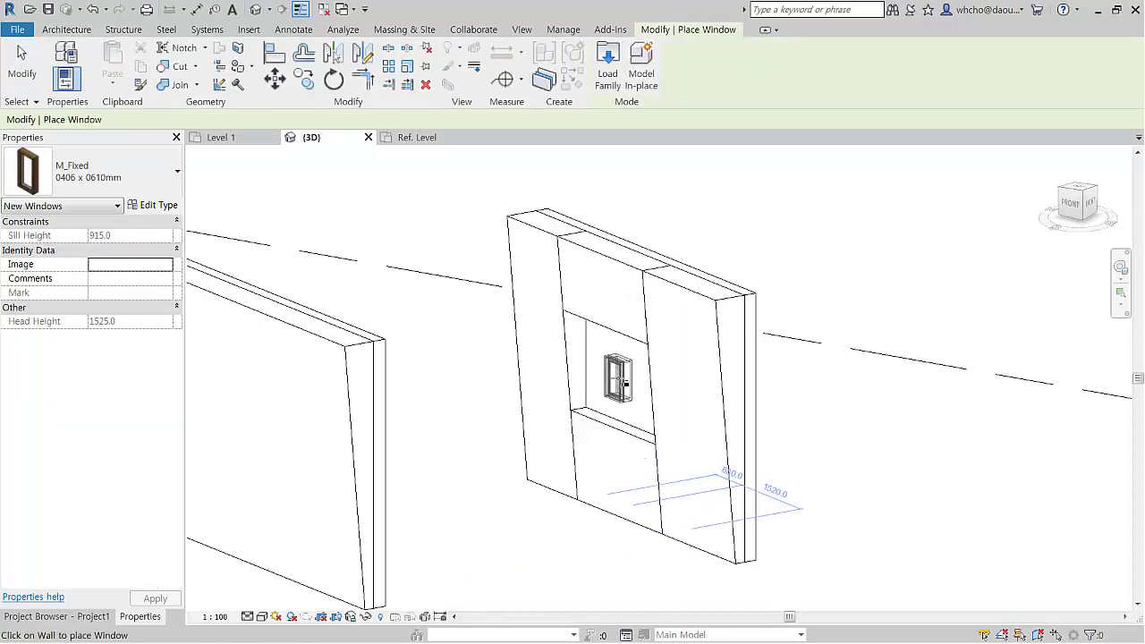
{"action": "left_click", "coordinate": [625, 382]}
{"action": "key", "text": "Escape"}
{"action": "key", "text": "Escape"}
Select the new window and orbit the 3D view around the wall
{"action": "scroll", "coordinate": [739, 407], "scroll_direction": "up", "scroll_amount": 2}
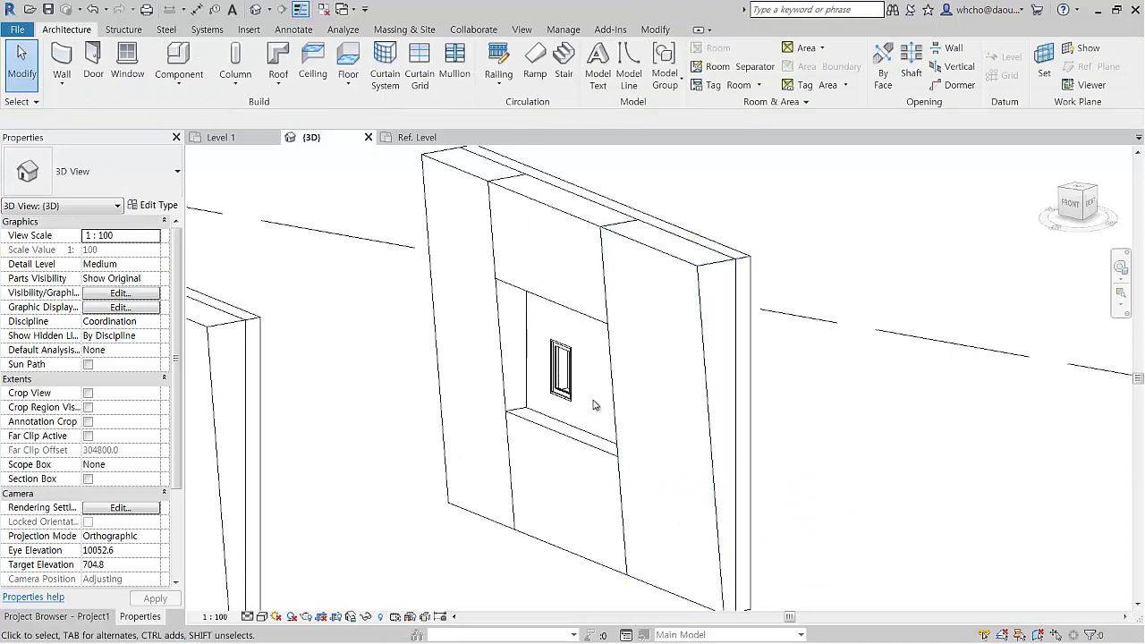
{"action": "left_click", "coordinate": [572, 380]}
{"action": "mouse_move", "coordinate": [626, 420]}
{"action": "middle_mouse_down", "text": "shift"}
{"action": "mouse_move", "coordinate": [693, 477]}
{"action": "mouse_move", "coordinate": [544, 289]}
{"action": "middle_mouse_up", "text": "shift"}
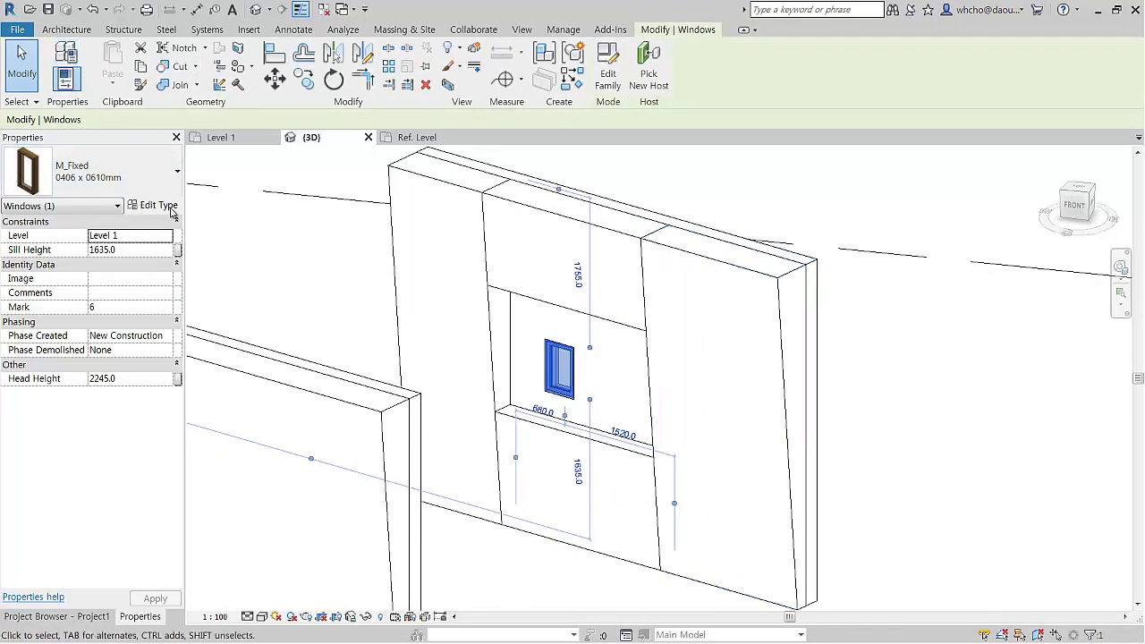
{"action": "left_click", "coordinate": [199, 11]}
{"action": "mouse_move", "coordinate": [731, 401]}
{"action": "middle_mouse_down", "text": "shift"}
{"action": "mouse_move", "coordinate": [634, 421]}
{"action": "mouse_move", "coordinate": [506, 369]}
{"action": "middle_mouse_up", "text": "shift"}
Abandon dimensioning in 3D and open the Level 1 floor plan to the wall
{"action": "left_click", "coordinate": [526, 367]}
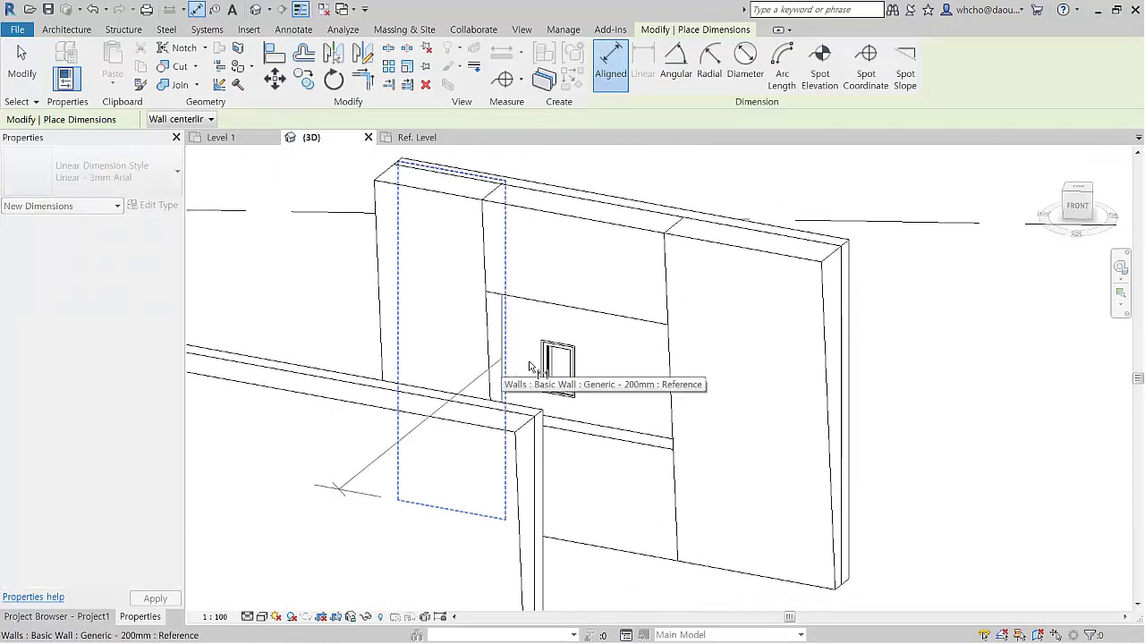
{"action": "middle_click_drag", "start_coordinate": [595, 389], "coordinate": [638, 471], "text": "shift"}
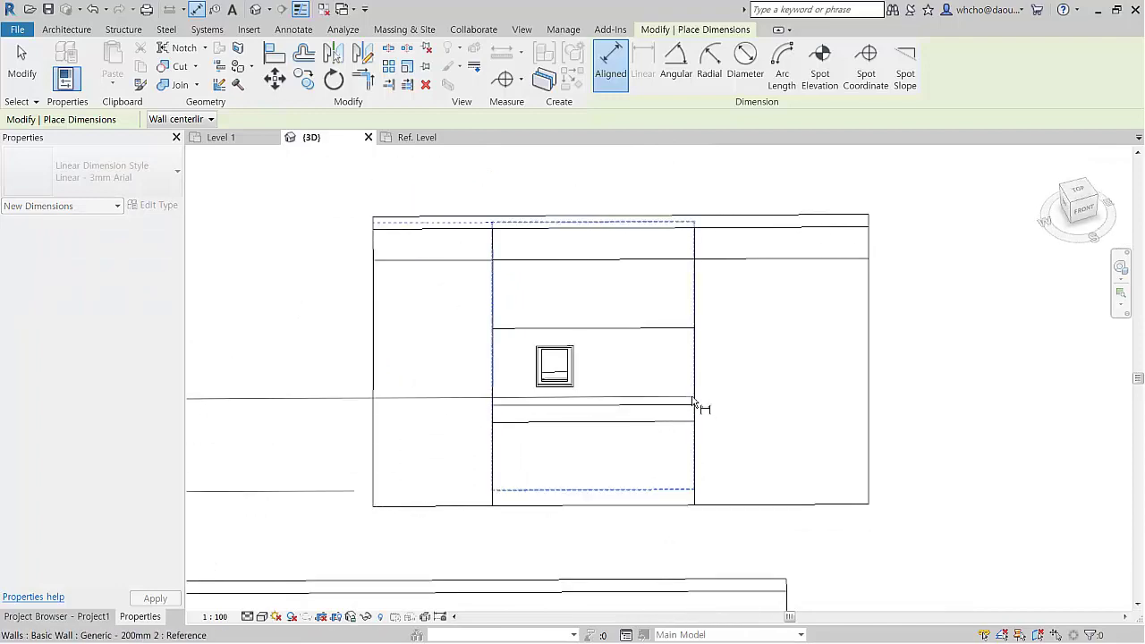
{"action": "key", "text": "Escape"}
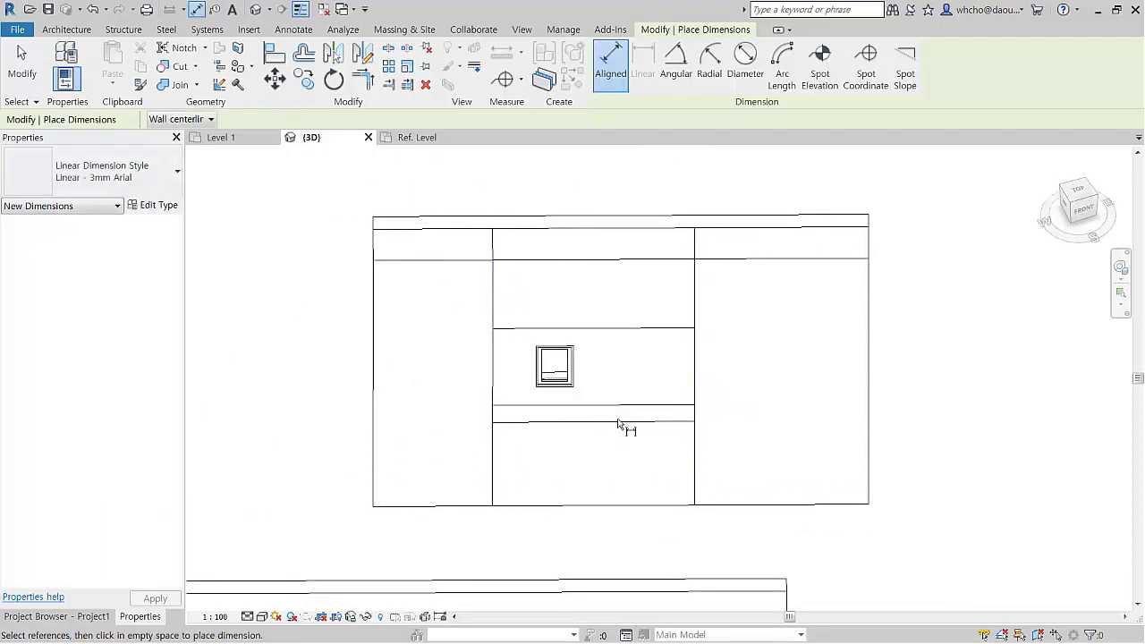
{"action": "key", "text": "Escape"}
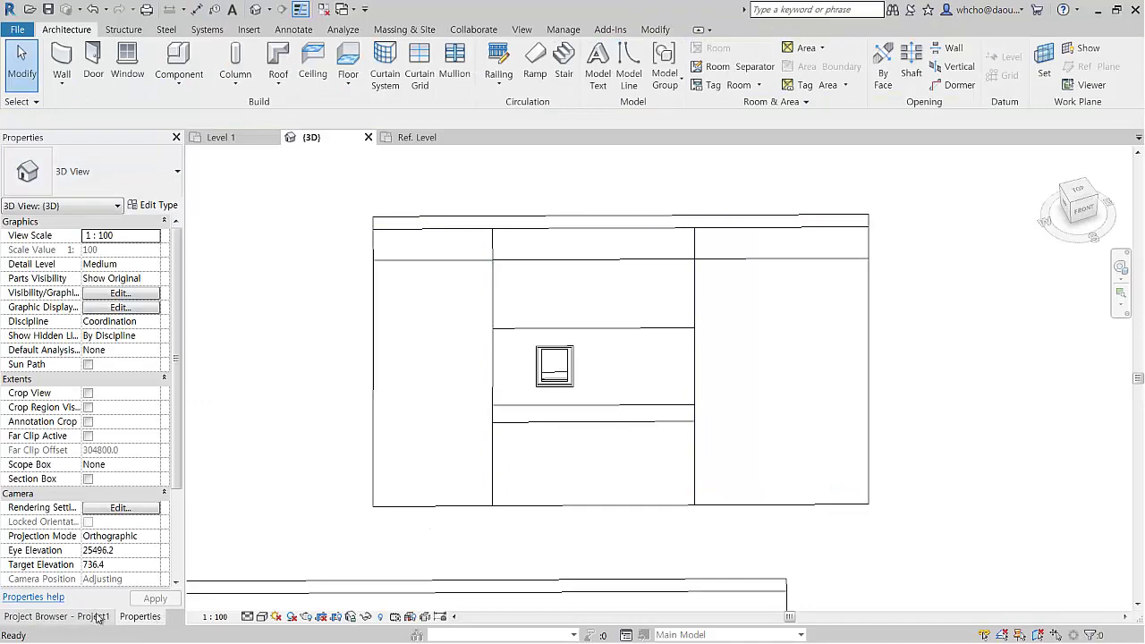
{"action": "left_click", "coordinate": [99, 616]}
{"action": "double_click", "coordinate": [64, 177]}
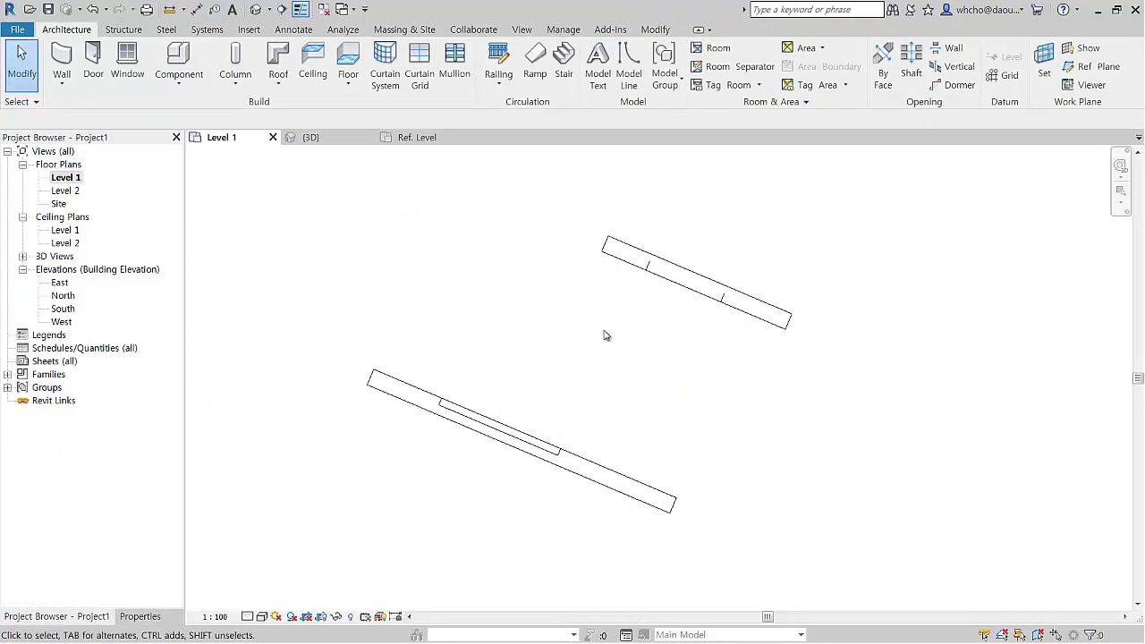
{"action": "scroll", "coordinate": [537, 429], "scroll_direction": "up", "scroll_amount": 2}
{"action": "left_click", "coordinate": [534, 433]}
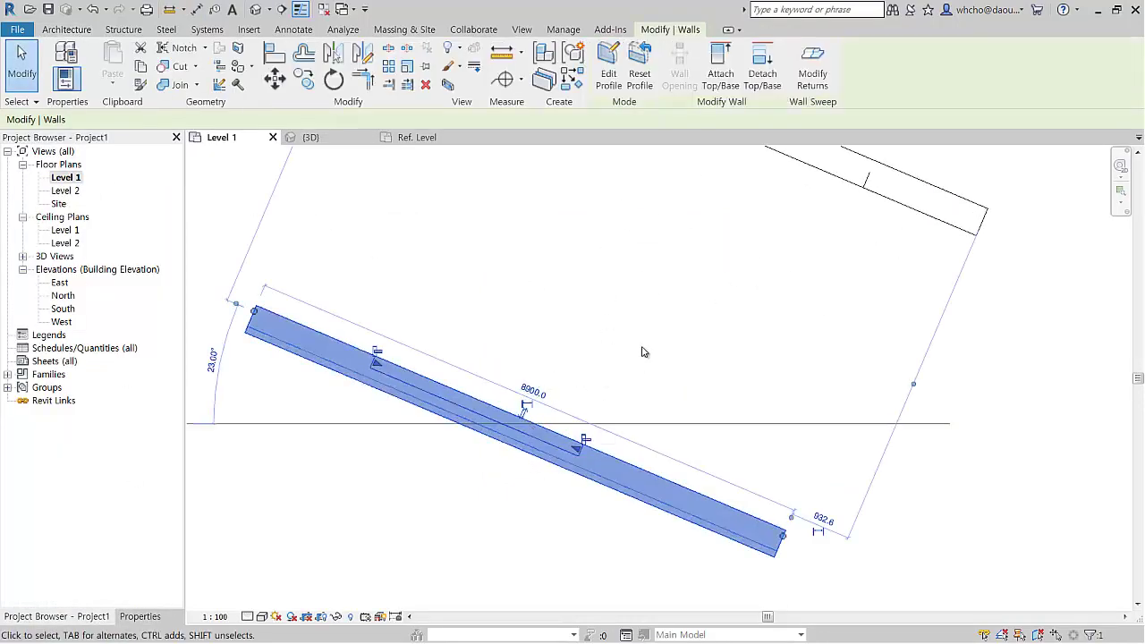
{"action": "scroll", "coordinate": [573, 340], "scroll_direction": "down", "scroll_amount": 2}
{"action": "key", "text": "Escape"}
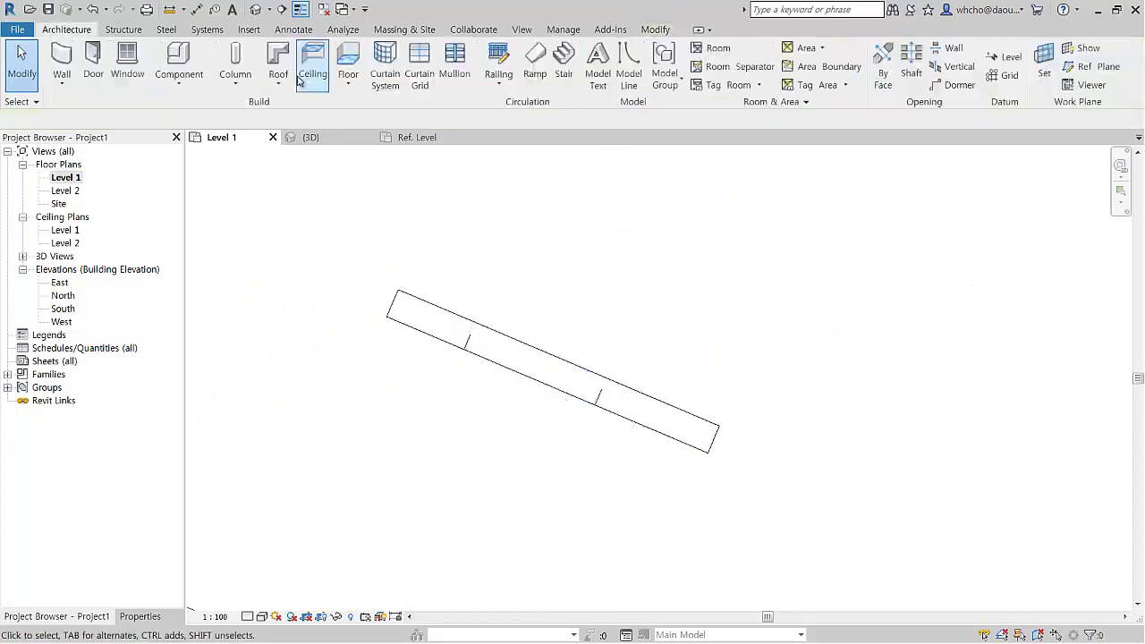
Add a 2200 aligned dimension between the two break marks on the wall
{"action": "left_click", "coordinate": [195, 9]}
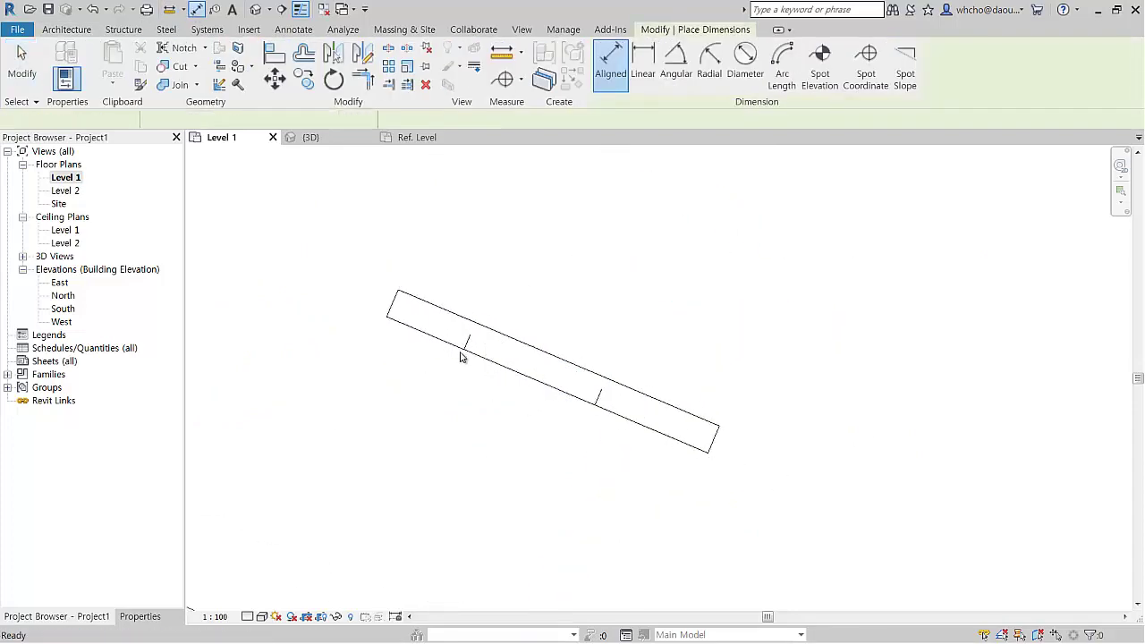
{"action": "key", "text": "Escape"}
{"action": "key", "text": "Return"}
{"action": "left_click", "coordinate": [468, 345]}
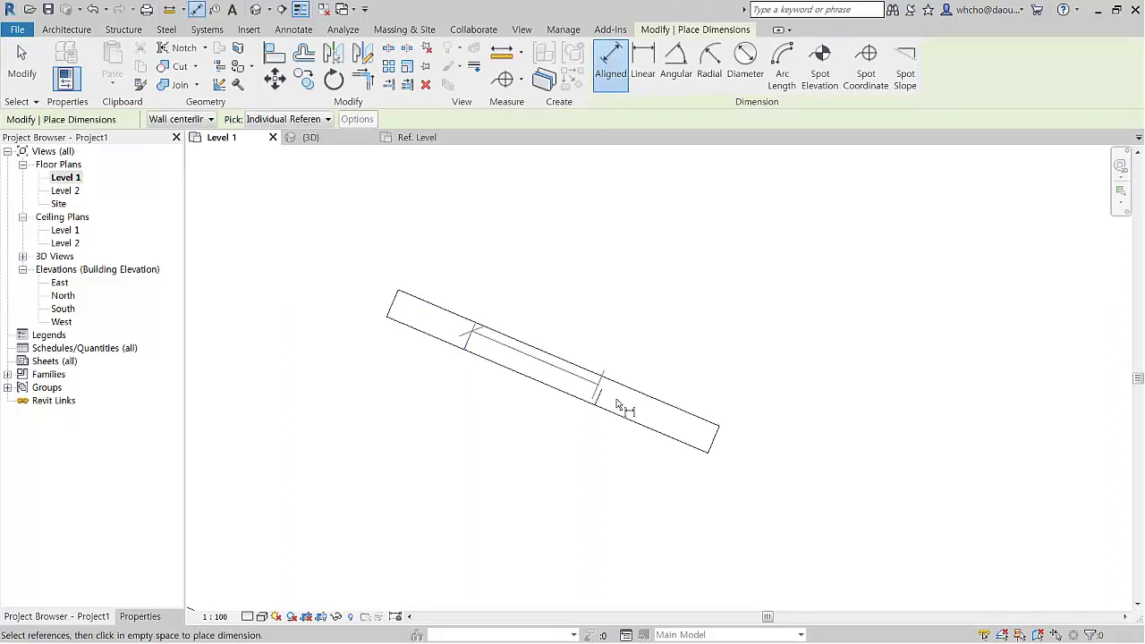
{"action": "left_click", "coordinate": [597, 397]}
{"action": "left_click", "coordinate": [556, 446]}
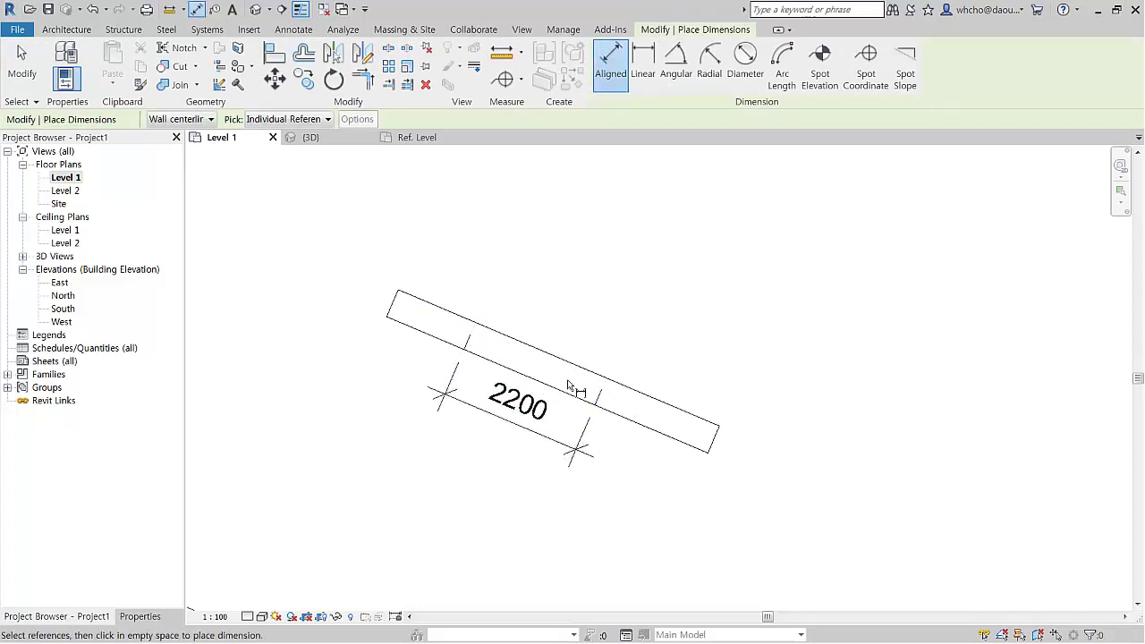
{"action": "key", "text": "Escape"}
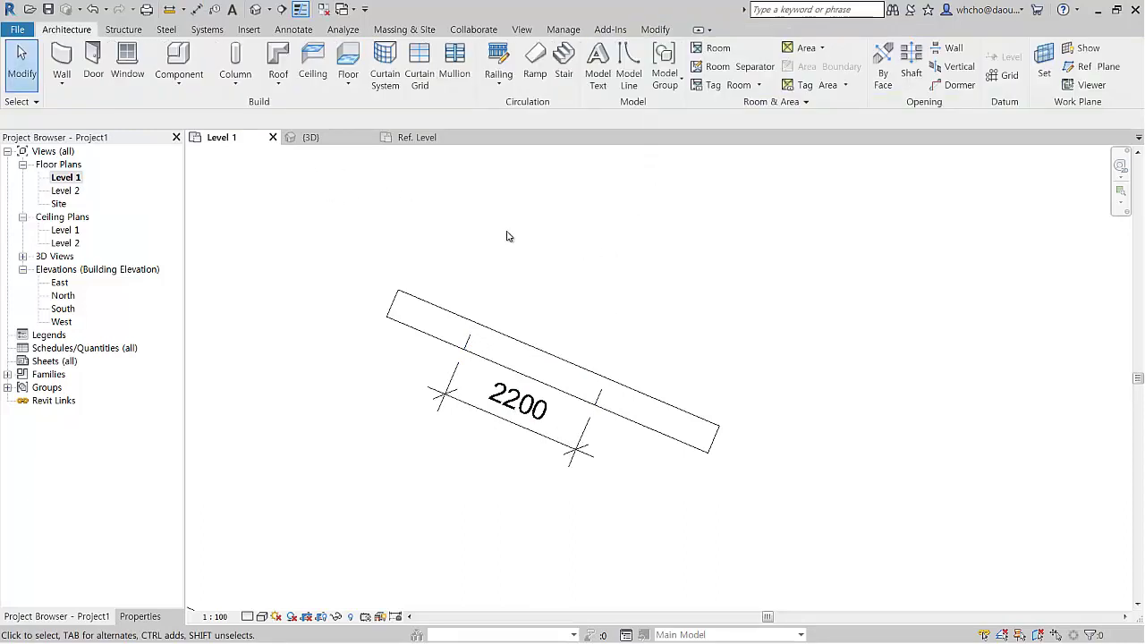
Tile all open views side by side and orbit the 3D view to show the walls
{"action": "key", "text": "w"}
{"action": "key", "text": "t"}
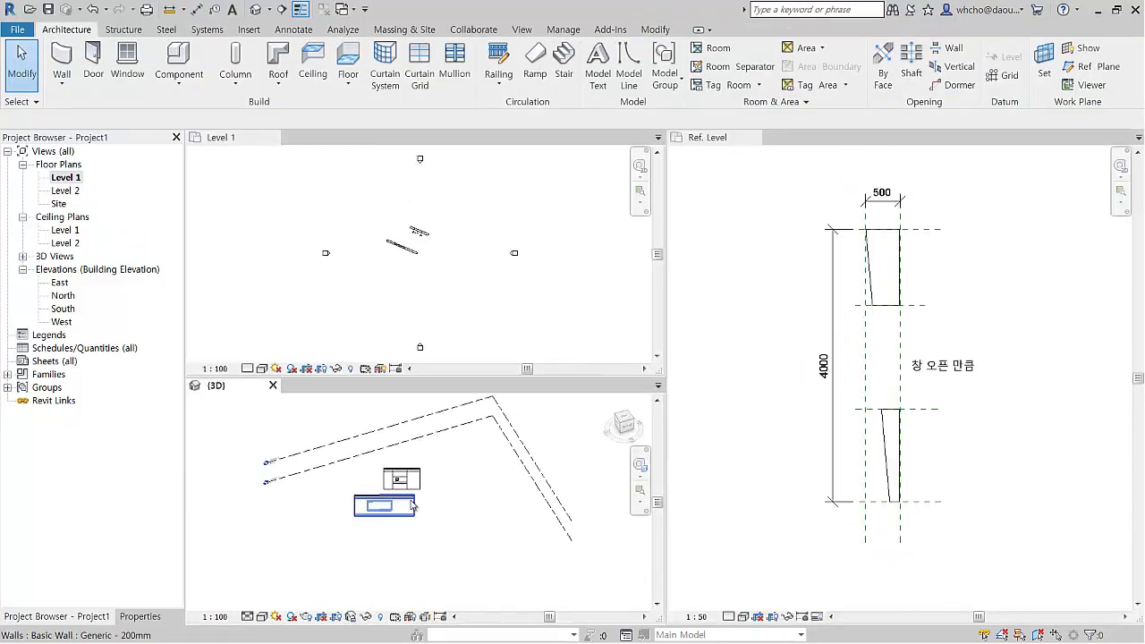
{"action": "scroll", "coordinate": [415, 501], "scroll_direction": "up", "scroll_amount": 5}
{"action": "middle_click_drag", "start_coordinate": [428, 435], "coordinate": [396, 440], "text": "shift"}
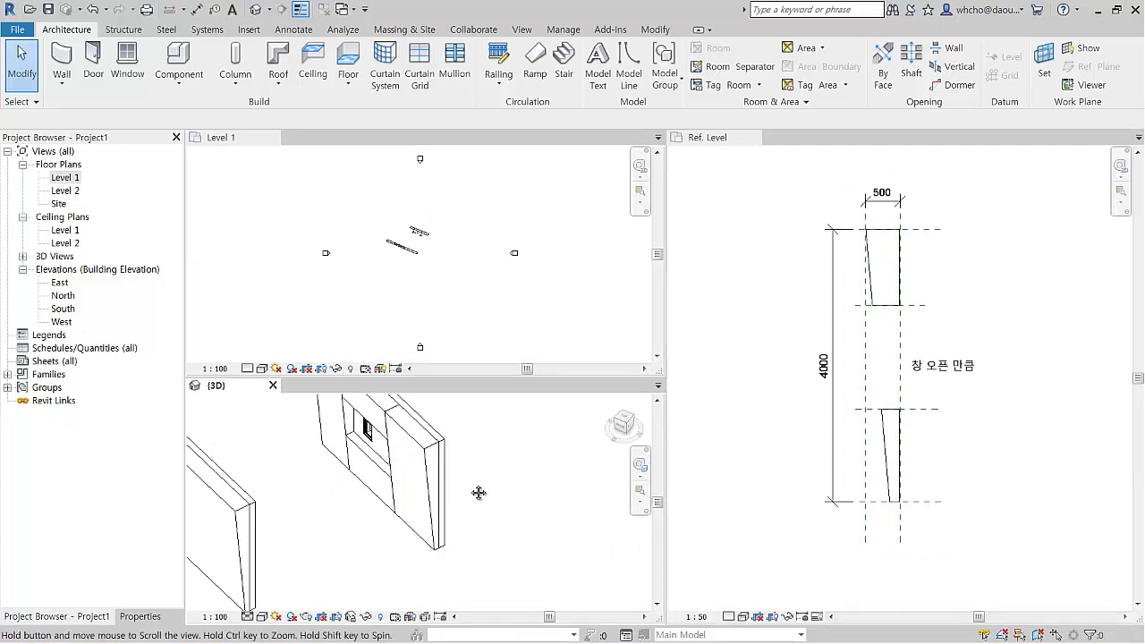
{"action": "scroll", "coordinate": [447, 452], "scroll_direction": "up", "scroll_amount": 2}
Align the window's edge to the wall face with the AL Align tool
{"action": "left_click", "coordinate": [440, 449]}
{"action": "key", "text": "a"}
{"action": "key", "text": "l"}
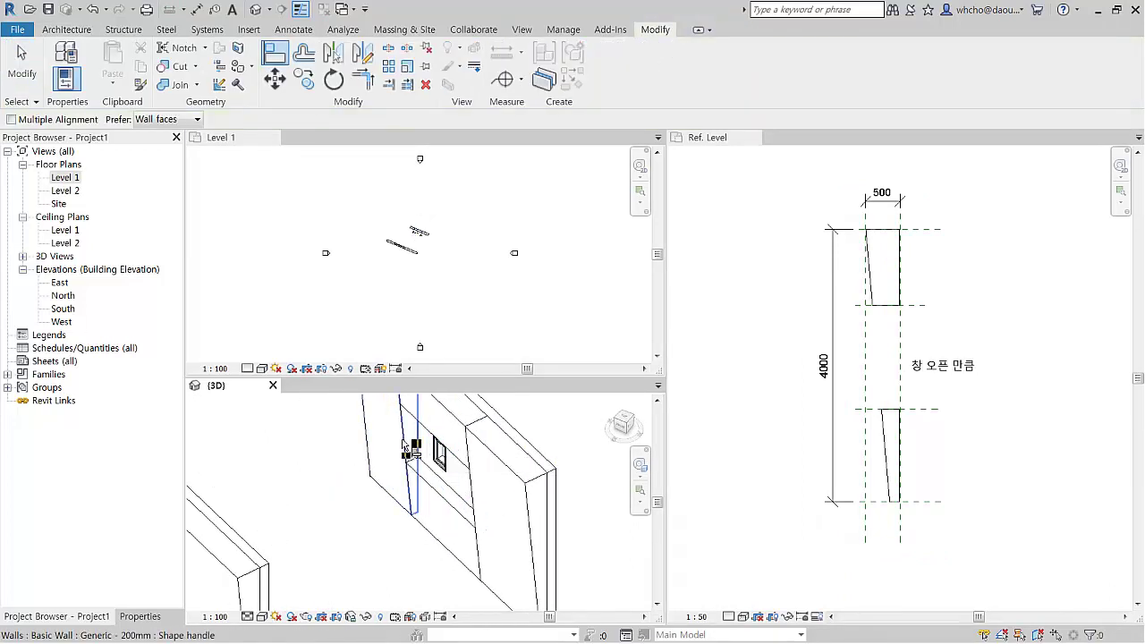
{"action": "left_click", "coordinate": [410, 447]}
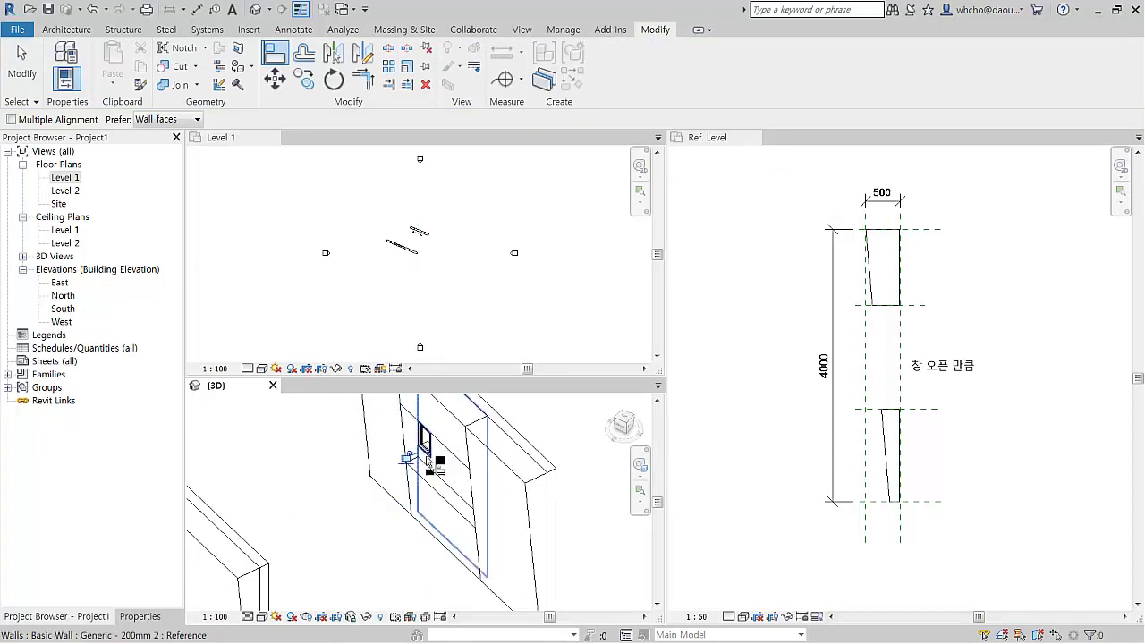
{"action": "left_click", "coordinate": [429, 458]}
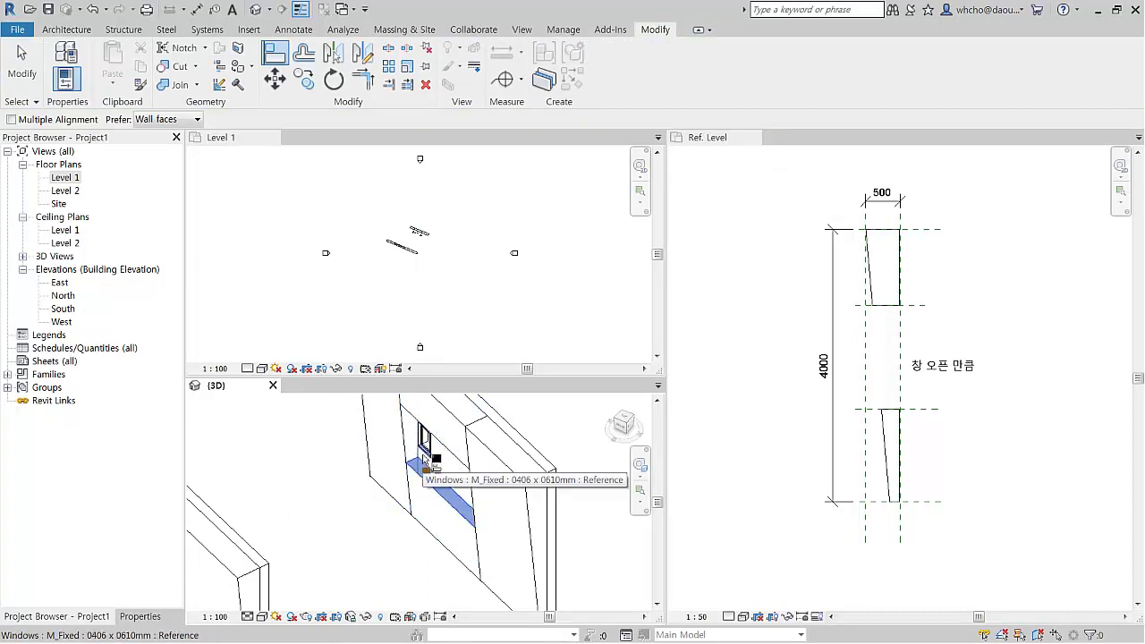
{"action": "key", "text": "Escape"}
Open the Type Properties of the M_Fixed 0406 x 0610mm window
{"action": "left_click", "coordinate": [423, 460]}
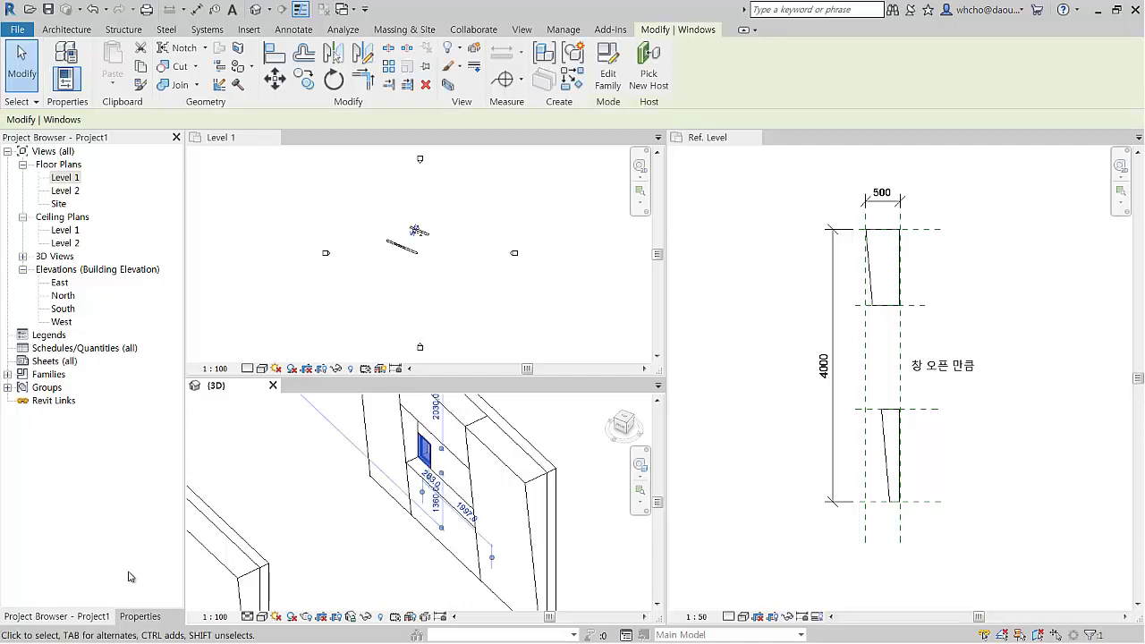
{"action": "left_click", "coordinate": [139, 617]}
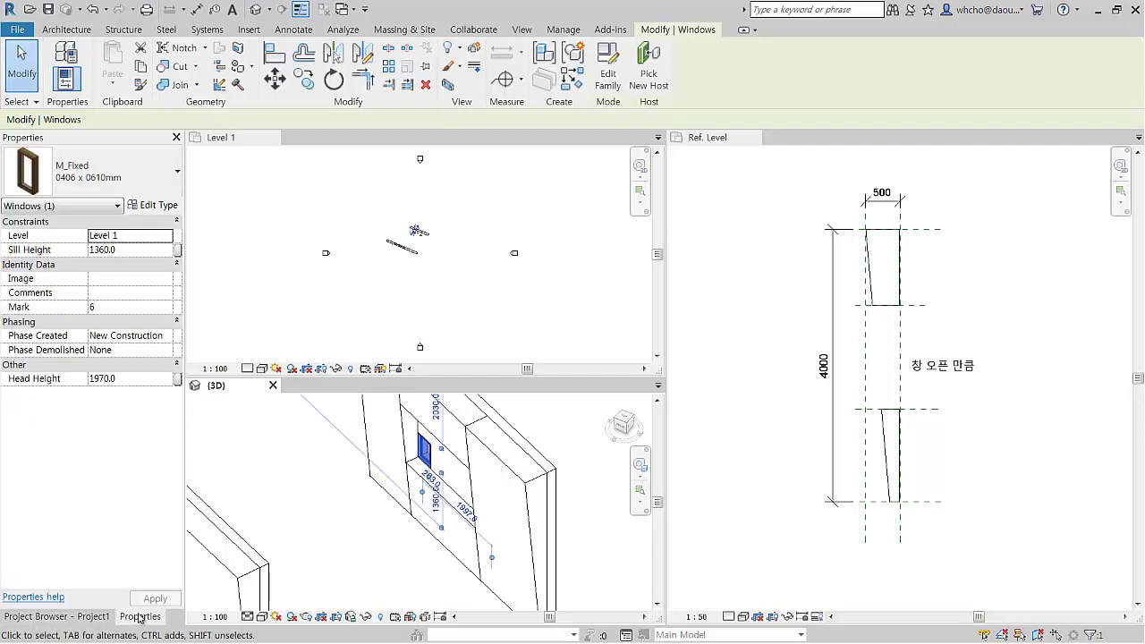
{"action": "left_click", "coordinate": [156, 207]}
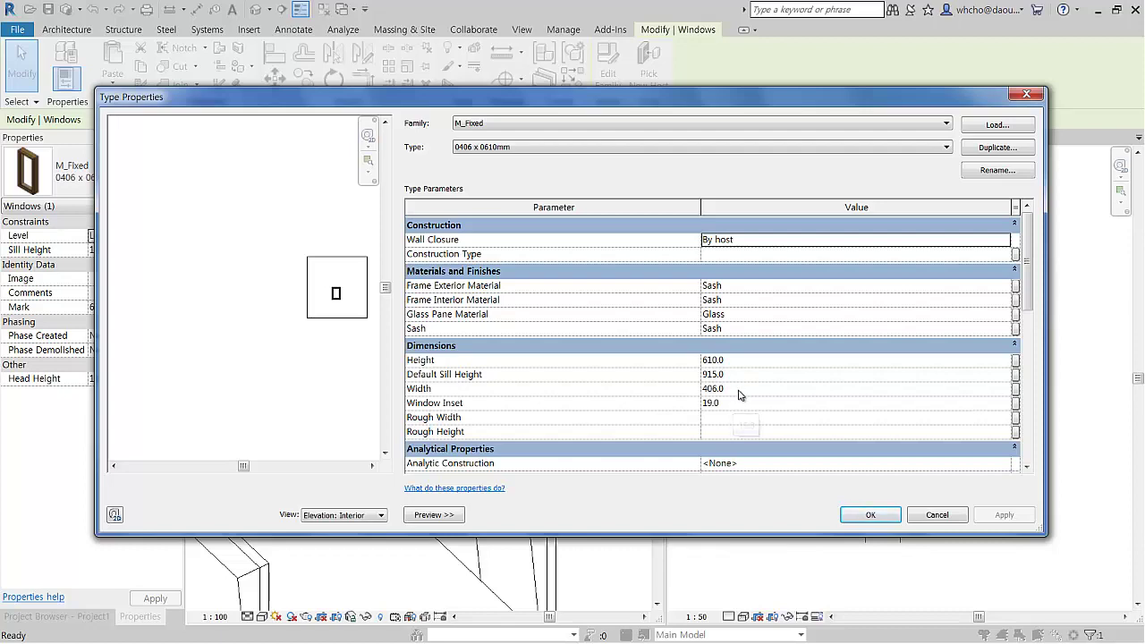
Set the M_Fixed window type's Width to 2200
{"action": "left_click", "coordinate": [740, 390]}
{"action": "type", "text": "2200"}
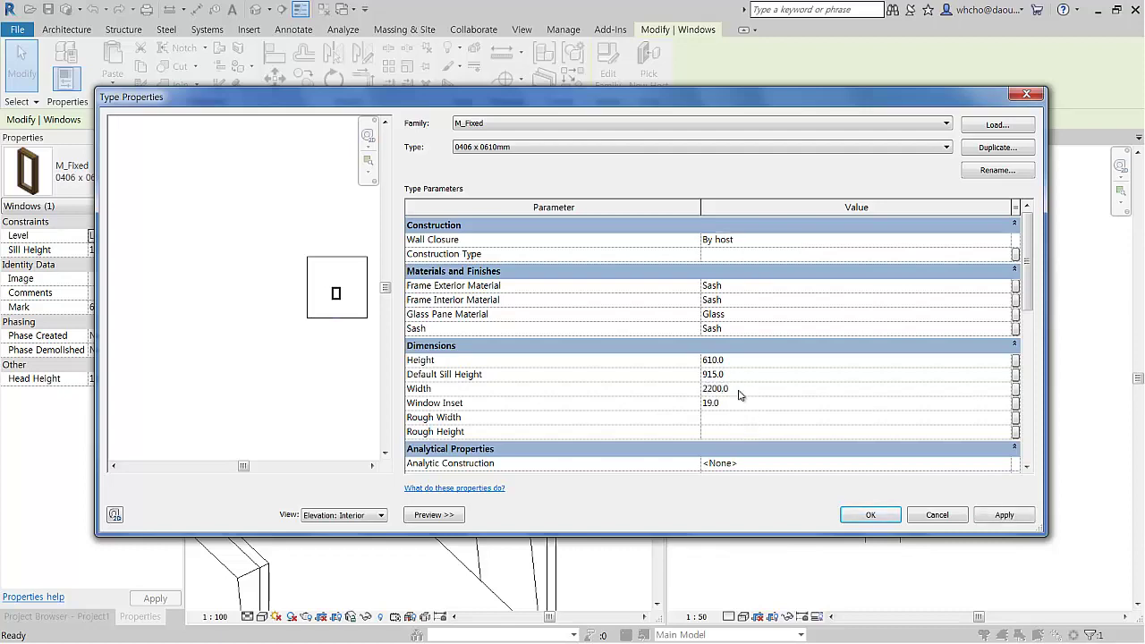
{"action": "left_click", "coordinate": [866, 517]}
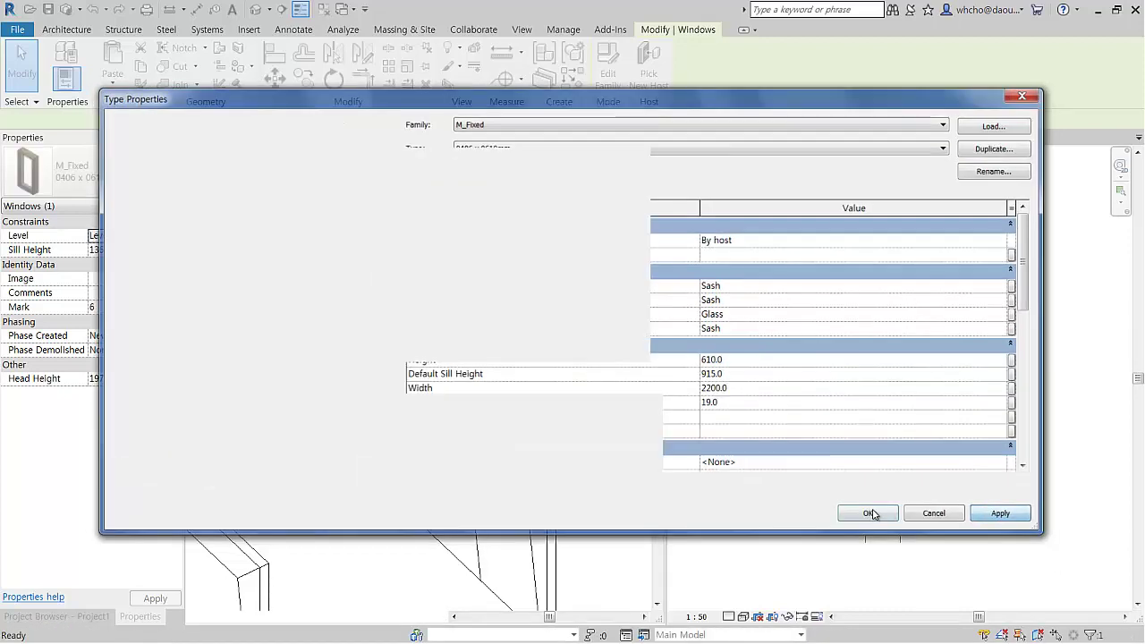
{"action": "scroll", "coordinate": [481, 517], "scroll_direction": "up", "scroll_amount": 3}
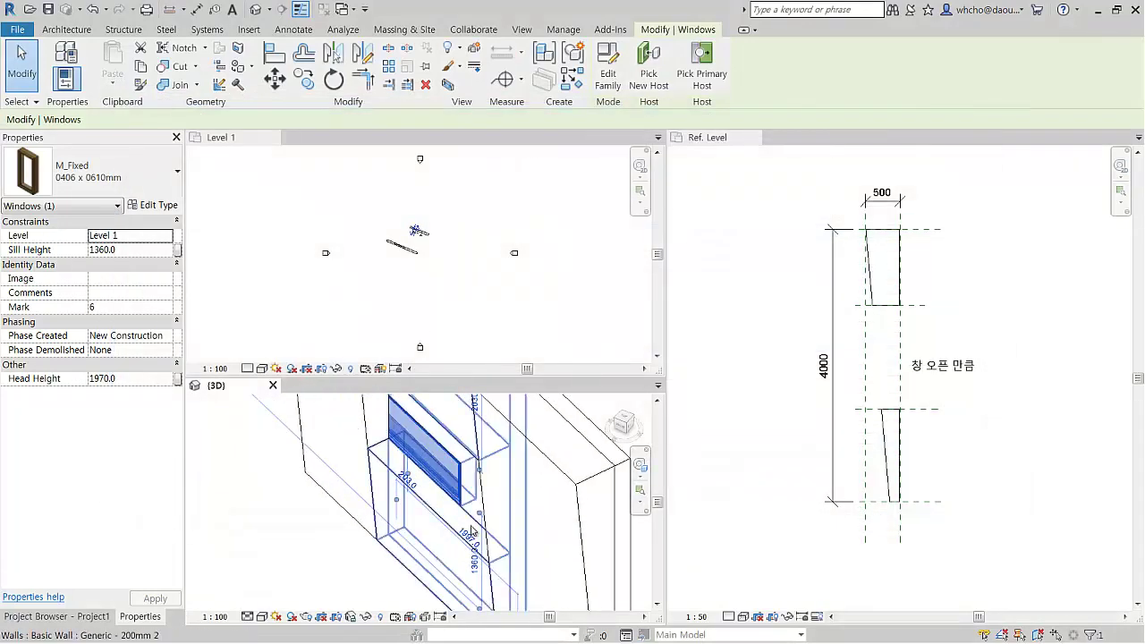
{"action": "key", "text": "Escape"}
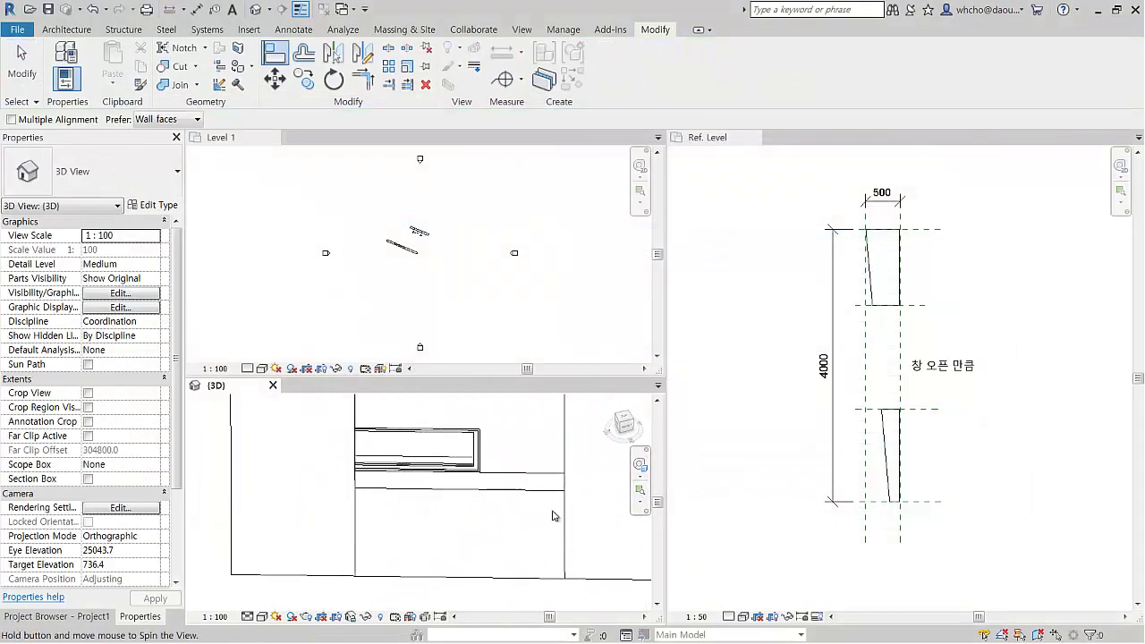
Align an edge to the wall end face in 3D, then move to the profile family's Ref. Level view
{"action": "middle_click_drag", "start_coordinate": [617, 483], "coordinate": [557, 436], "text": "shift"}
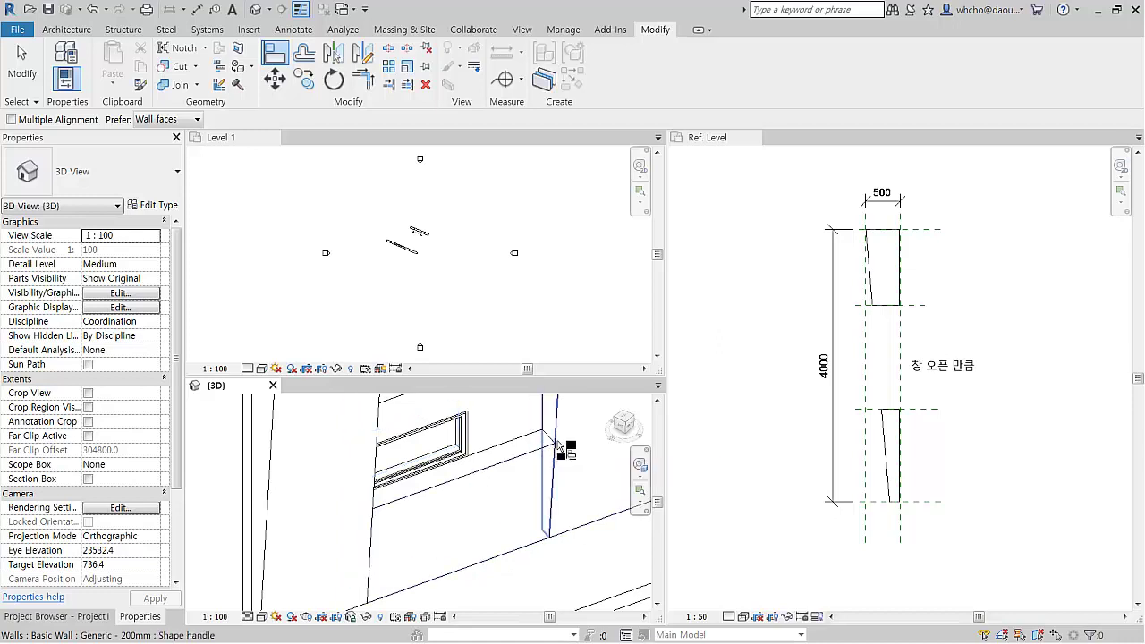
{"action": "left_click", "coordinate": [557, 441]}
{"action": "left_click", "coordinate": [483, 438]}
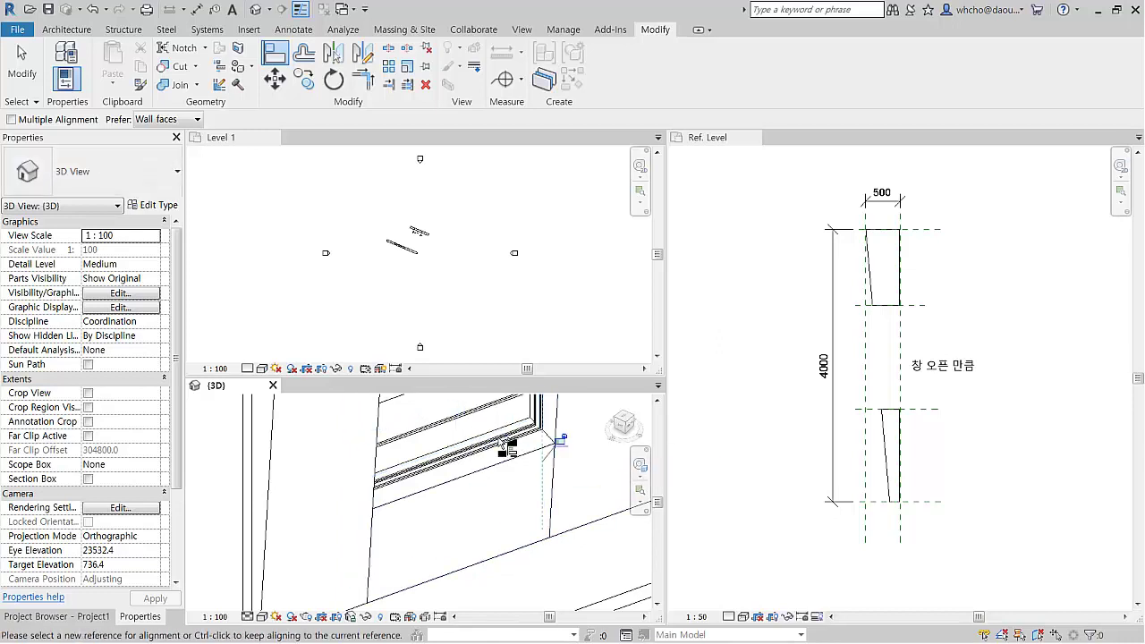
{"action": "mouse_move", "coordinate": [510, 439]}
{"action": "middle_mouse_down", "text": "shift"}
{"action": "mouse_move", "coordinate": [534, 475]}
{"action": "mouse_move", "coordinate": [480, 495]}
{"action": "mouse_move", "coordinate": [460, 396]}
{"action": "mouse_move", "coordinate": [626, 447]}
{"action": "middle_mouse_up", "text": "shift"}
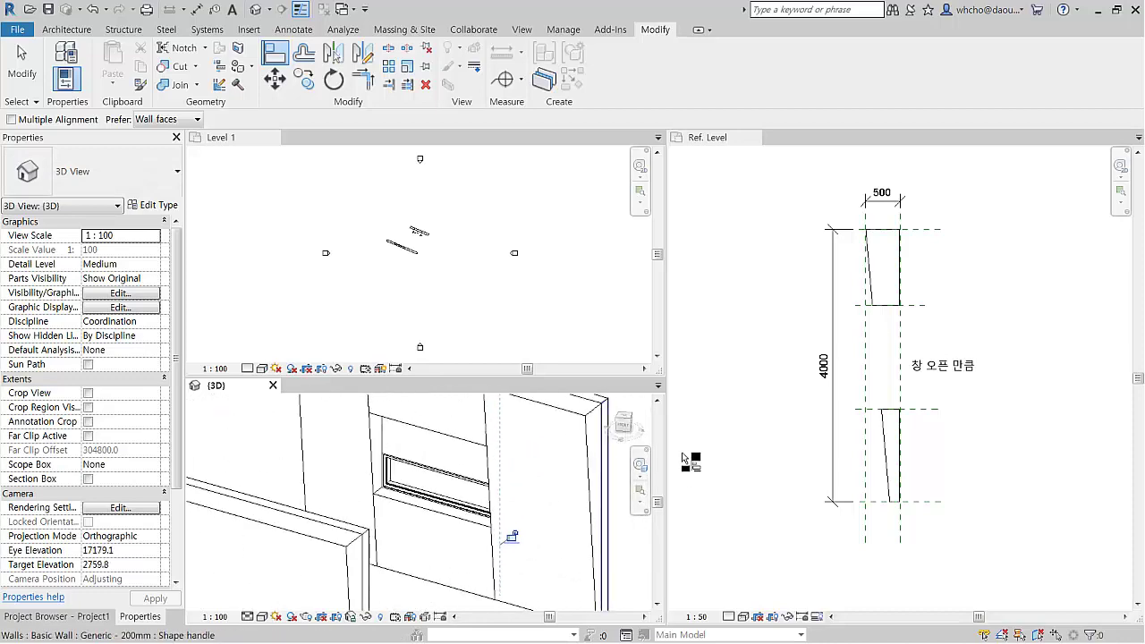
{"action": "left_click", "coordinate": [855, 385]}
Measure the profile's opening gap with an aligned dimension reading 1523
{"action": "scroll", "coordinate": [881, 385], "scroll_direction": "up", "scroll_amount": 2}
{"action": "key", "text": "t"}
{"action": "key", "text": "x"}
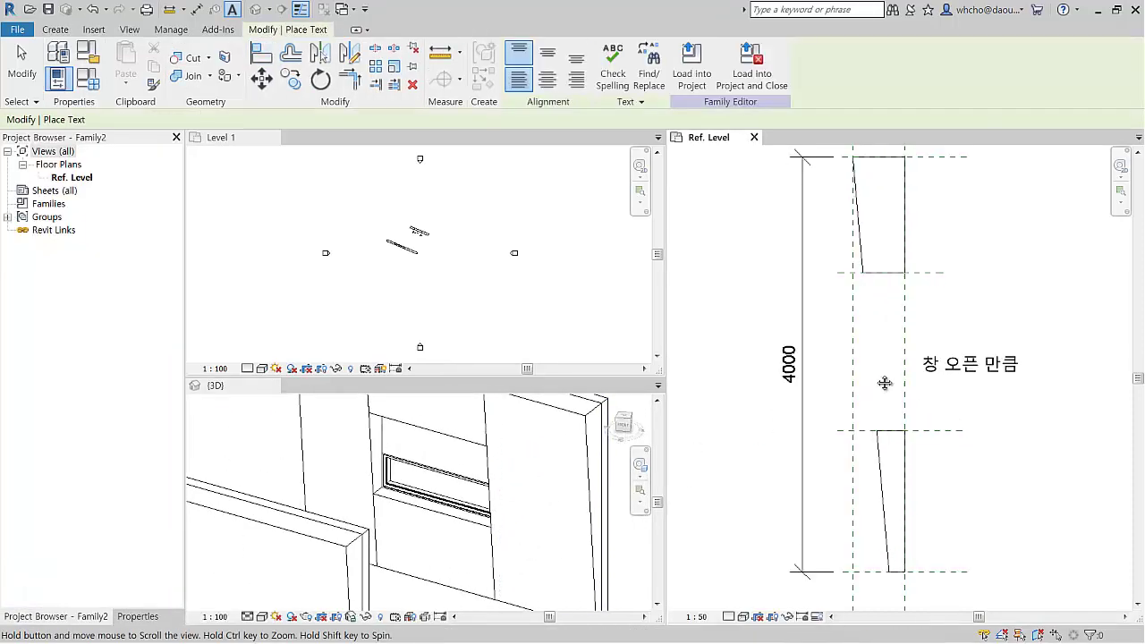
{"action": "left_click", "coordinate": [198, 10]}
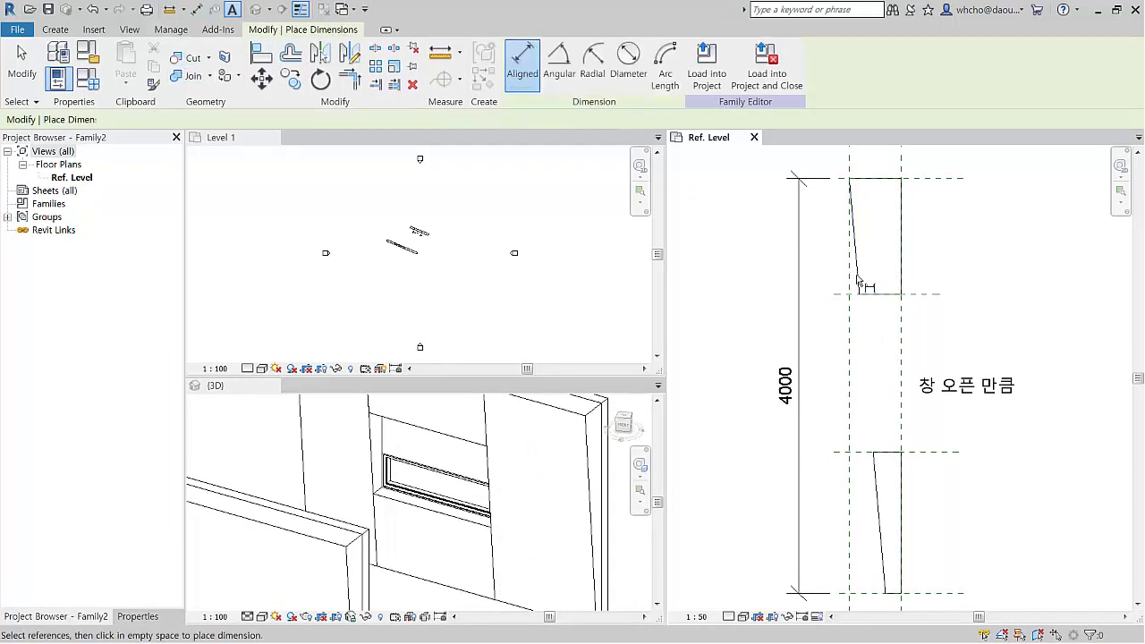
{"action": "left_click", "coordinate": [891, 294]}
{"action": "left_click", "coordinate": [893, 453]}
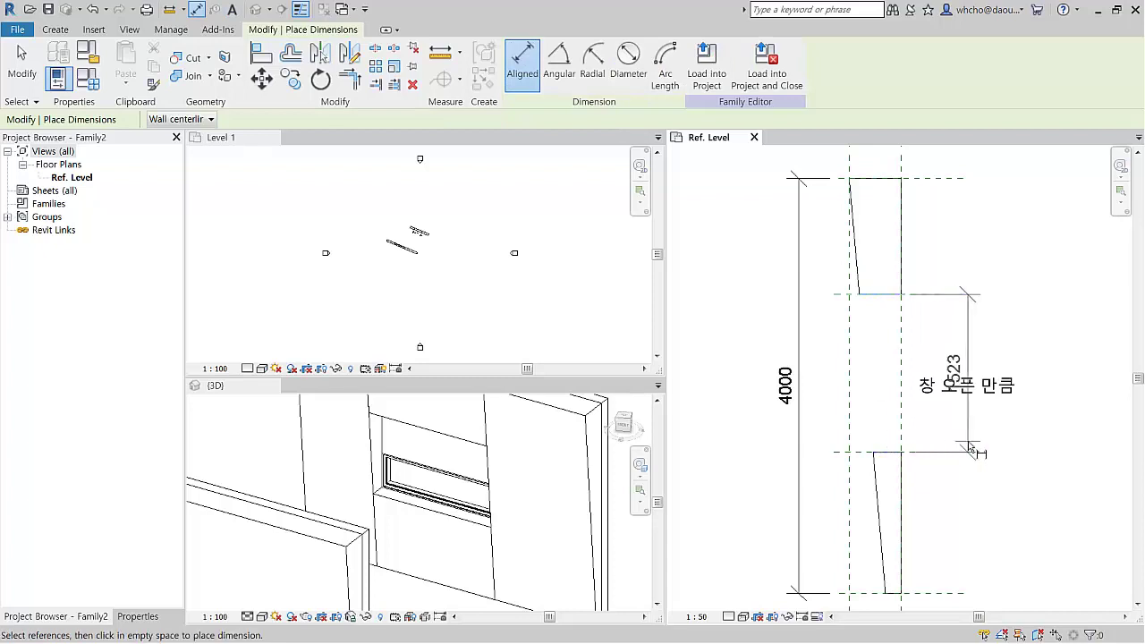
{"action": "left_click", "coordinate": [1052, 382]}
{"action": "key", "text": "Escape"}
{"action": "key", "text": "Escape"}
Change the gap dimension to 1300 and load Family2 into the project
{"action": "left_click", "coordinate": [1039, 386]}
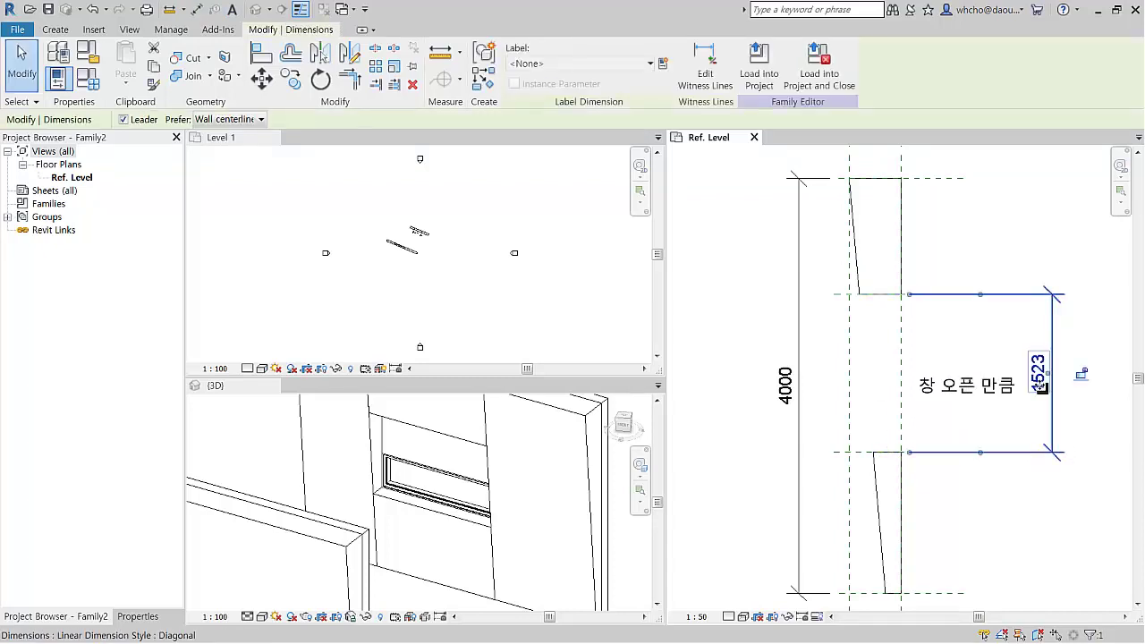
{"action": "key", "text": "Escape"}
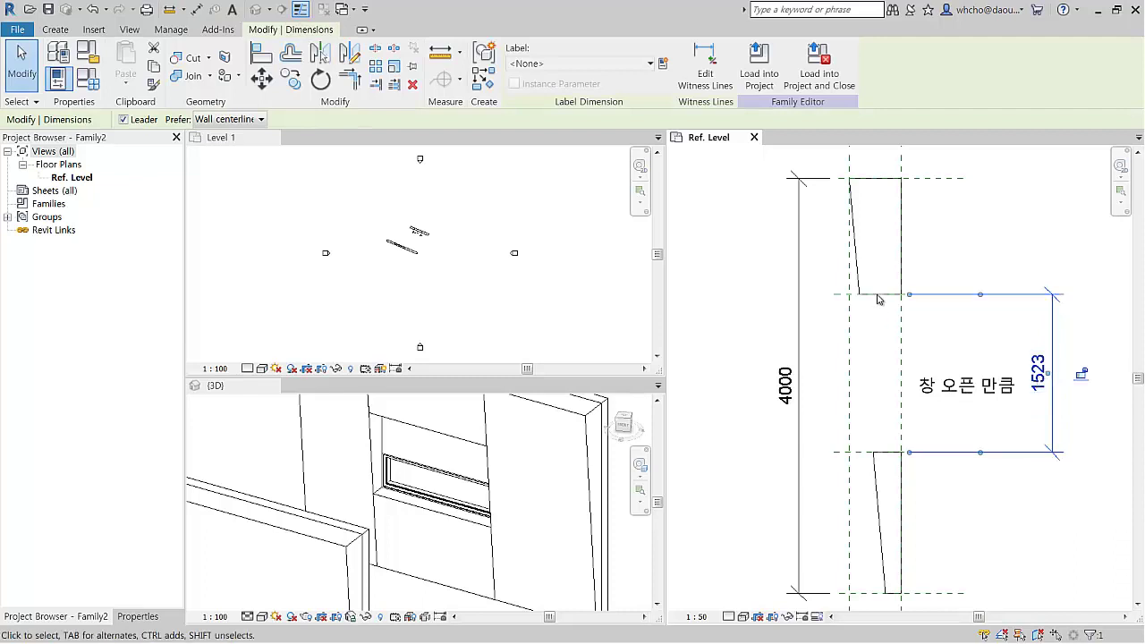
{"action": "left_click_drag", "start_coordinate": [879, 297], "coordinate": [882, 325]}
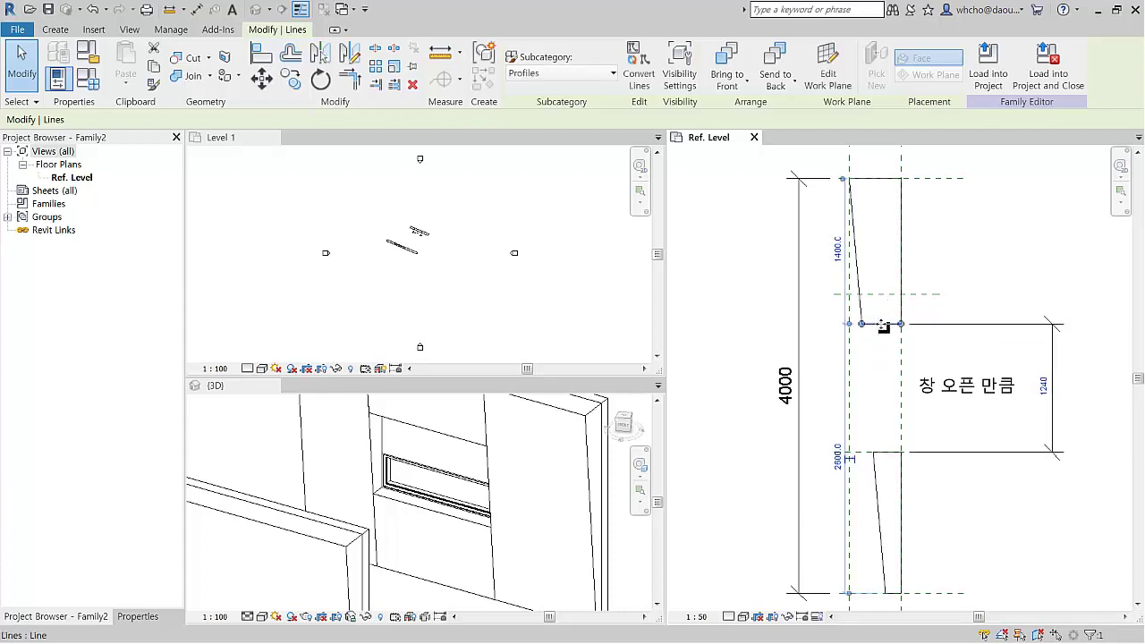
{"action": "left_click", "coordinate": [1045, 386]}
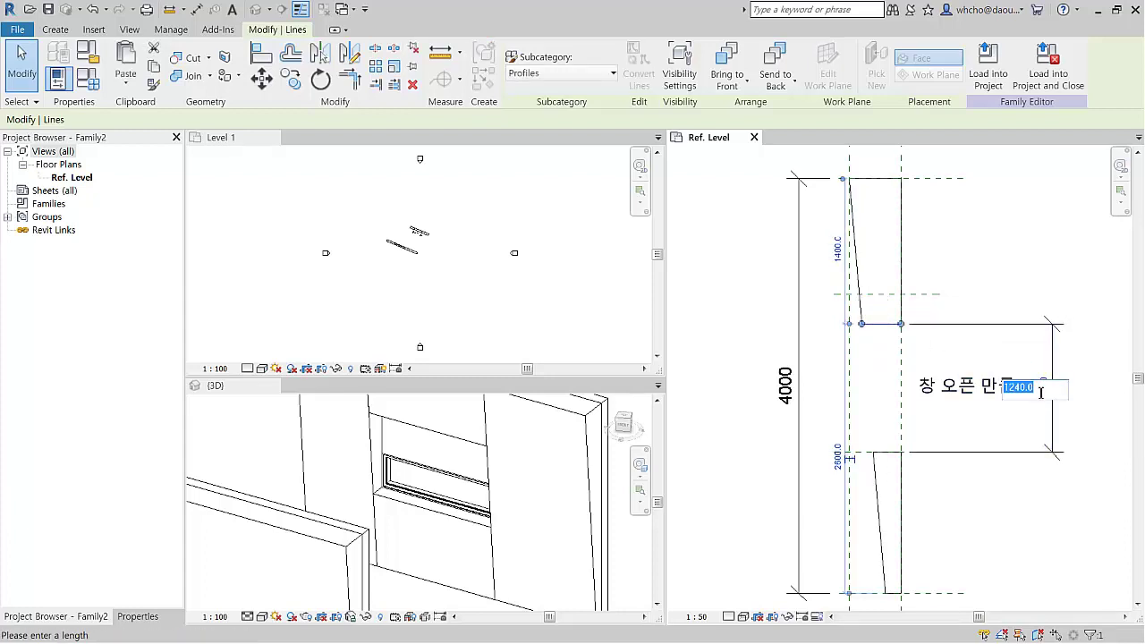
{"action": "type", "text": "1300"}
{"action": "key", "text": "Return"}
{"action": "left_click", "coordinate": [981, 143]}
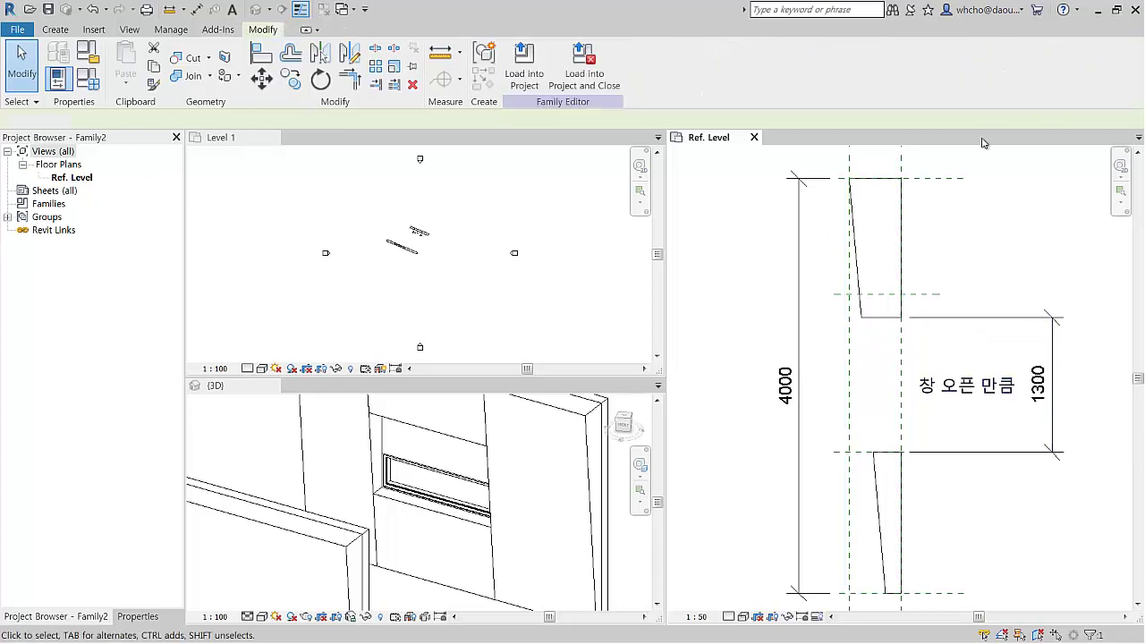
{"action": "left_click", "coordinate": [988, 320]}
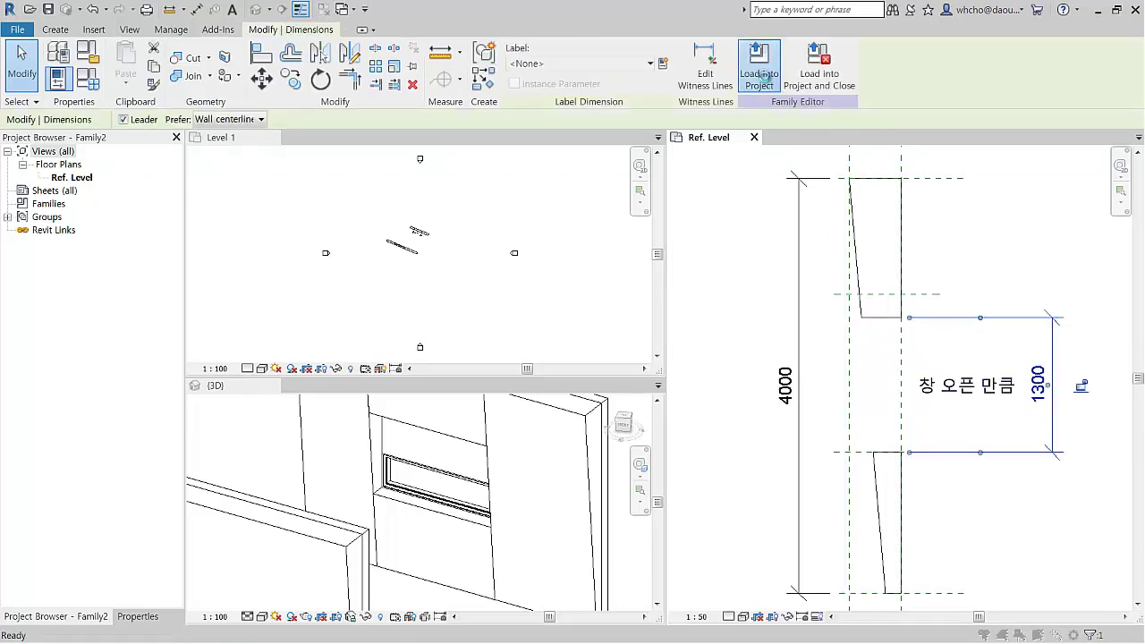
{"action": "left_click", "coordinate": [760, 63]}
Overwrite the existing profile family version and open the M_Fixed window's type properties
{"action": "left_click", "coordinate": [499, 287]}
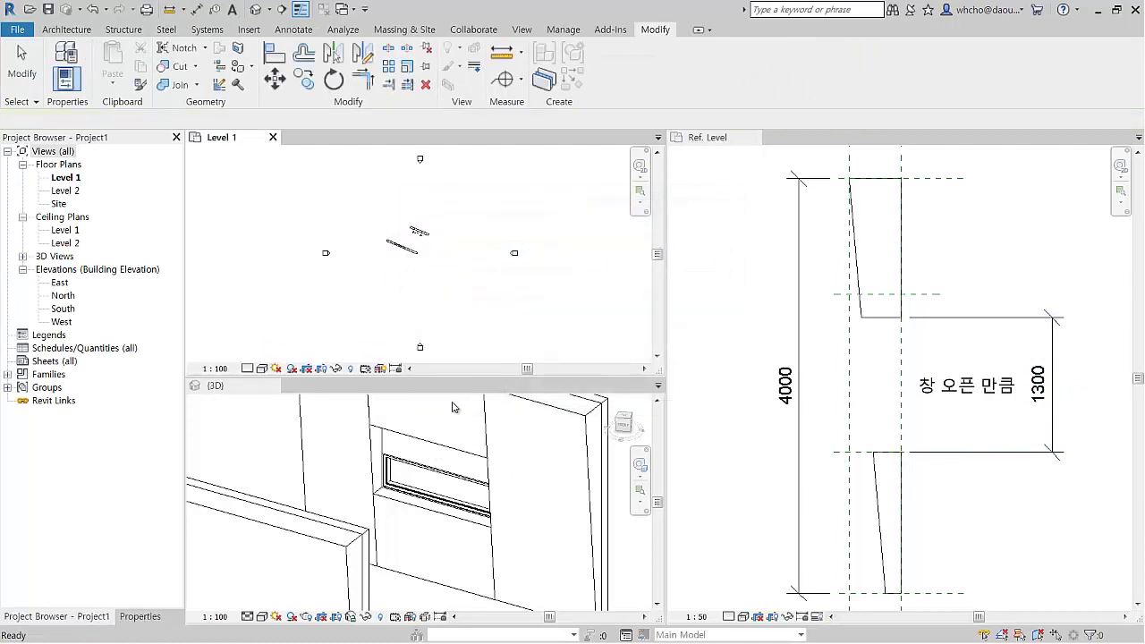
{"action": "left_click", "coordinate": [453, 476]}
{"action": "left_click", "coordinate": [438, 483]}
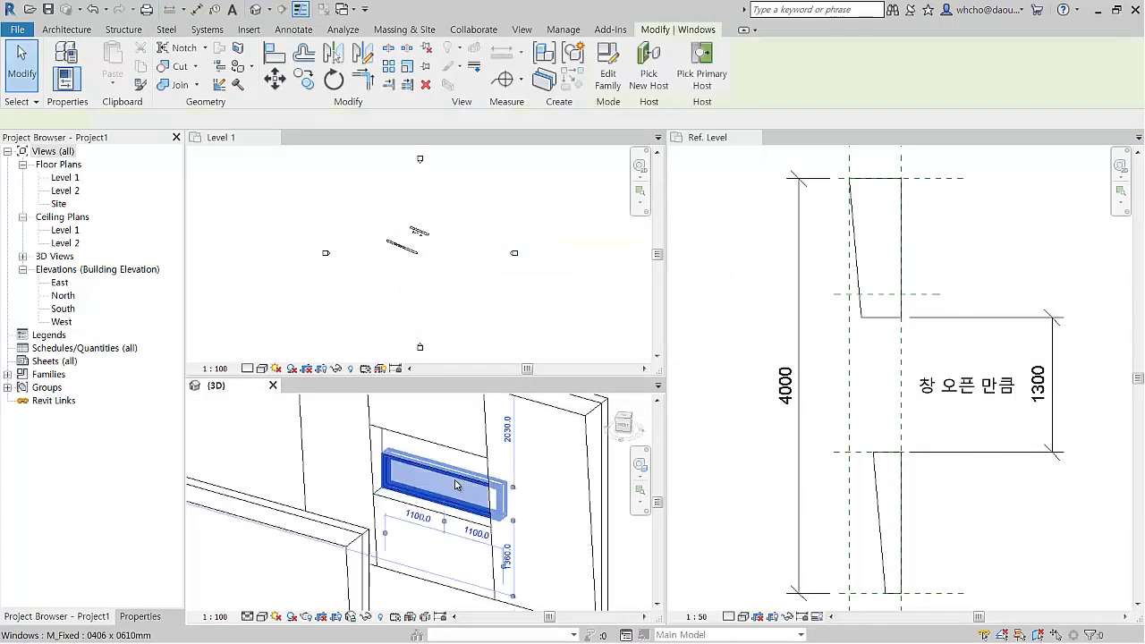
{"action": "left_click", "coordinate": [140, 616]}
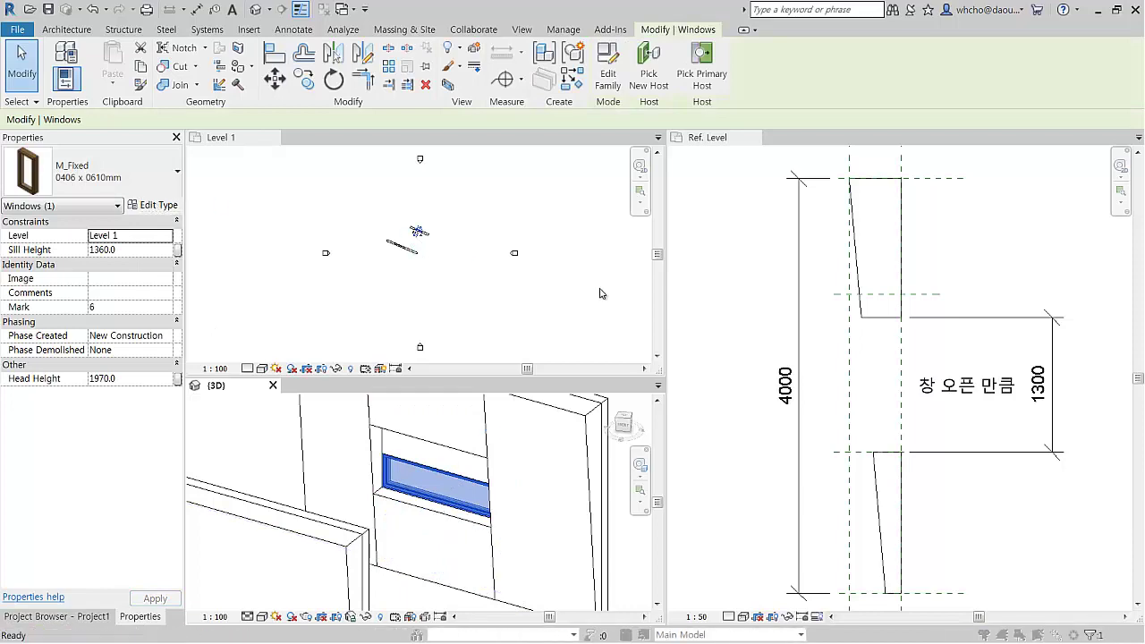
{"action": "left_click", "coordinate": [156, 206]}
Set the window type's Height to 1300 and orbit to inspect the taller window
{"action": "left_click_drag", "start_coordinate": [1048, 311], "coordinate": [616, 349]}
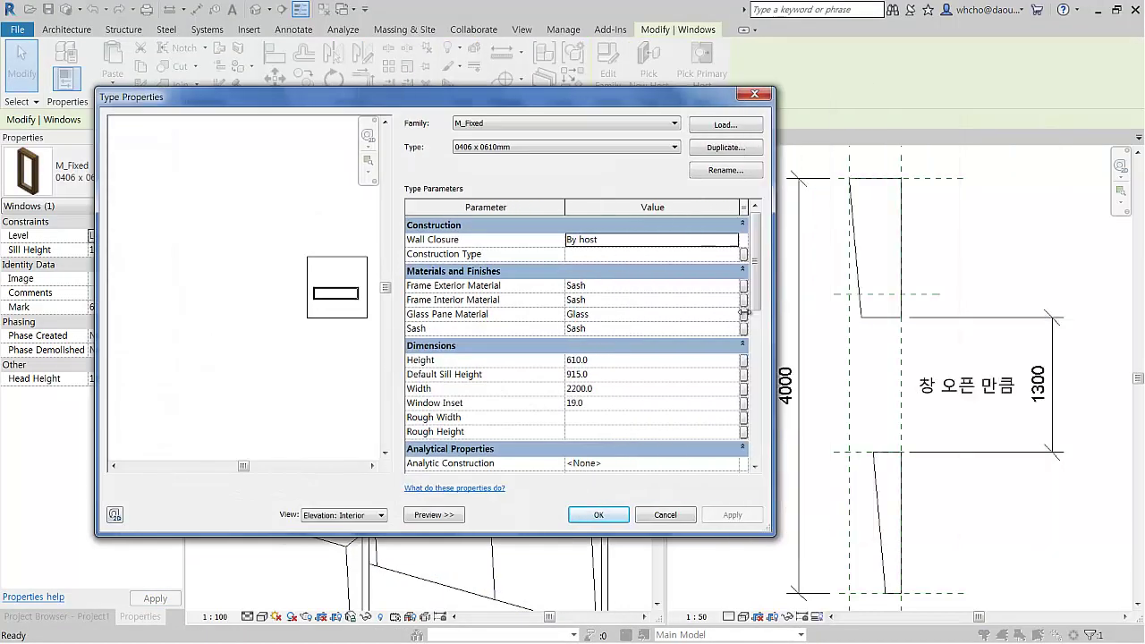
{"action": "left_click", "coordinate": [587, 362]}
{"action": "type", "text": "1300"}
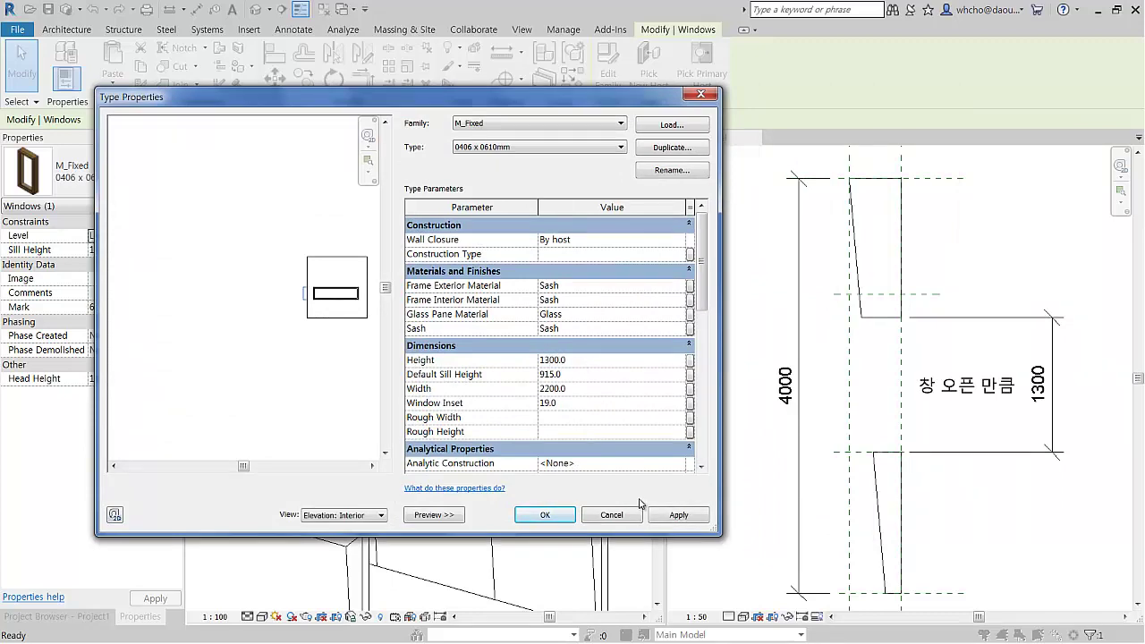
{"action": "left_click", "coordinate": [560, 515]}
{"action": "key", "text": "Escape"}
{"action": "mouse_move", "coordinate": [436, 493]}
{"action": "middle_mouse_down", "text": "shift"}
{"action": "mouse_move", "coordinate": [498, 503]}
{"action": "mouse_move", "coordinate": [489, 444]}
{"action": "mouse_move", "coordinate": [438, 379]}
{"action": "middle_mouse_up", "text": "shift"}
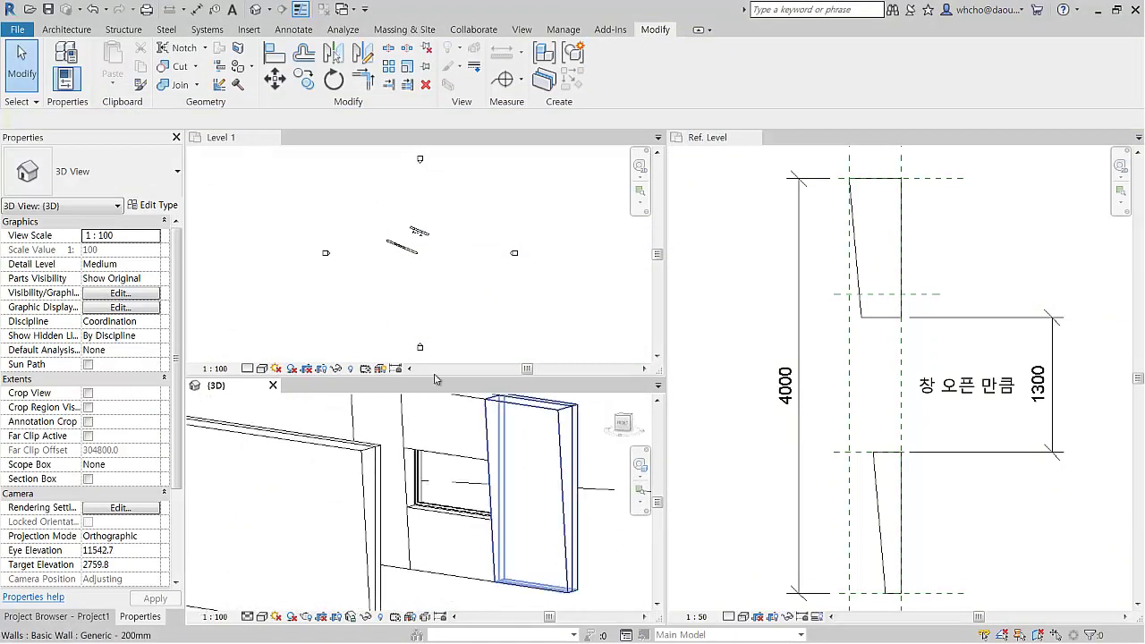
Combine the tiled views into one tab group and show the windowed wall in a full-size 3D view
{"action": "mouse_move", "coordinate": [214, 386]}
{"action": "left_mouse_down"}
{"action": "mouse_move", "coordinate": [459, 385]}
{"action": "mouse_move", "coordinate": [774, 138]}
{"action": "left_mouse_up"}
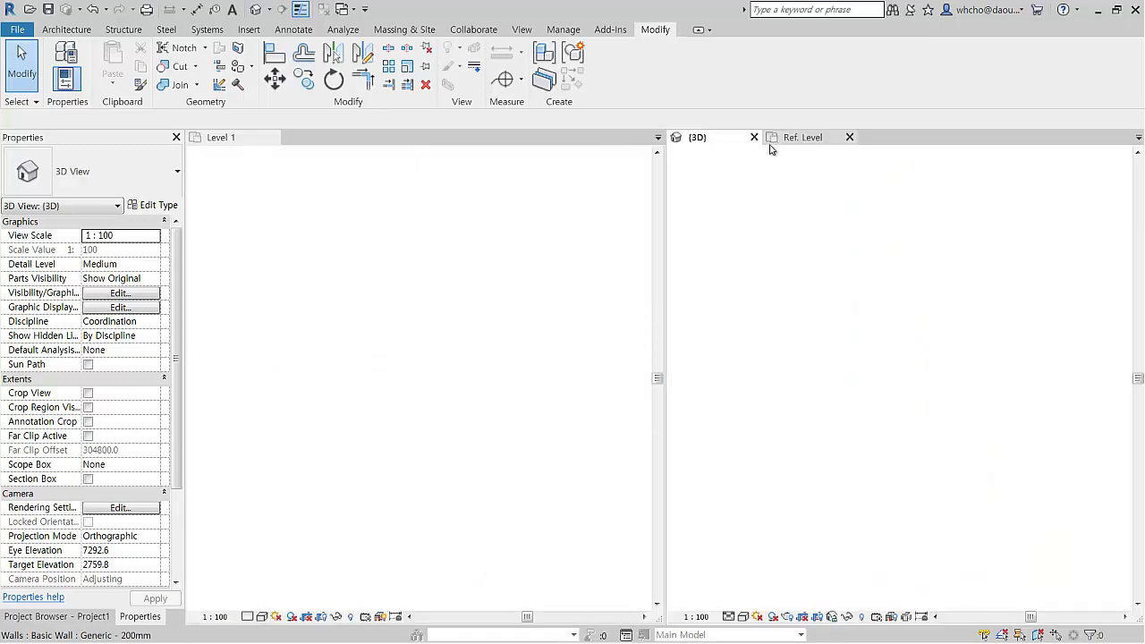
{"action": "left_click_drag", "start_coordinate": [222, 139], "coordinate": [933, 146]}
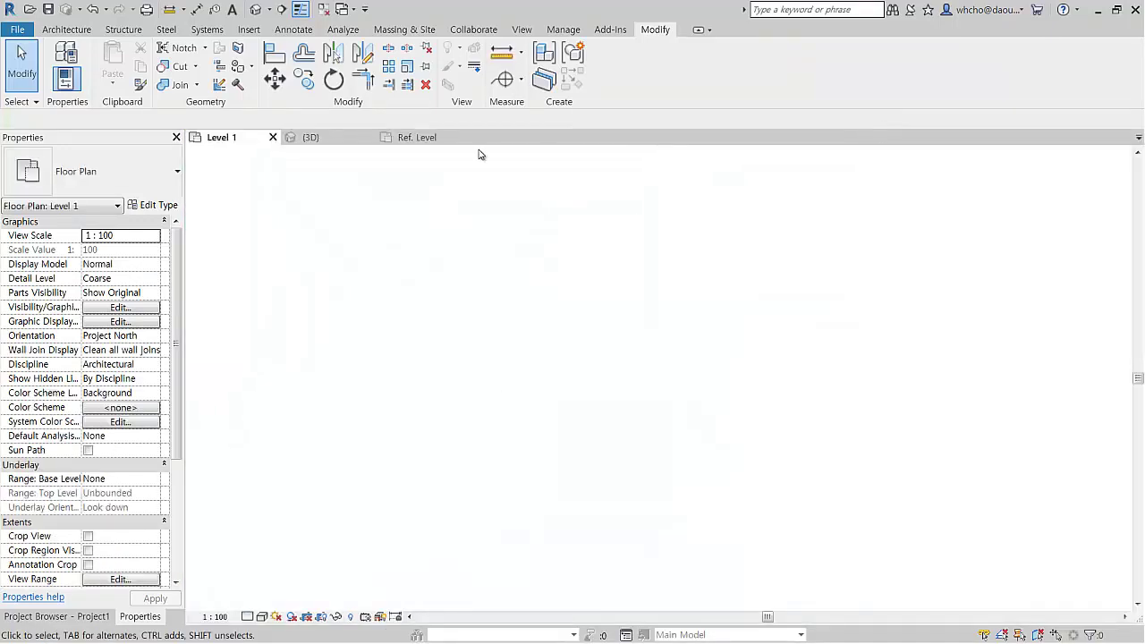
{"action": "left_click", "coordinate": [309, 137]}
{"action": "scroll", "coordinate": [475, 408], "scroll_direction": "up", "scroll_amount": 3}
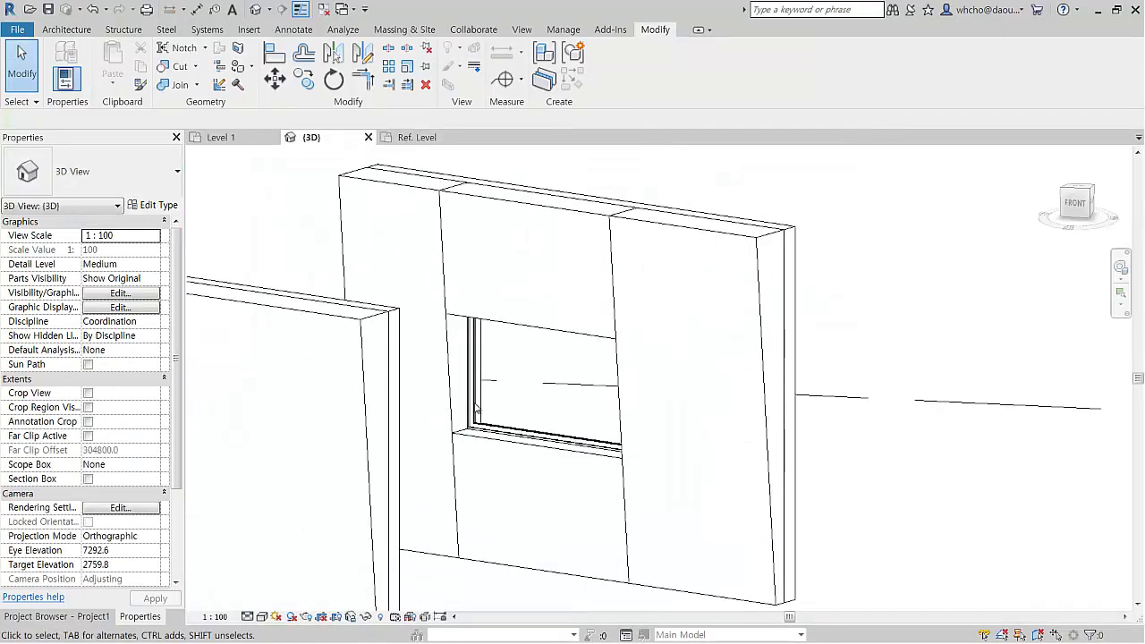
{"action": "middle_click_drag", "start_coordinate": [667, 428], "coordinate": [678, 371], "text": "shift"}
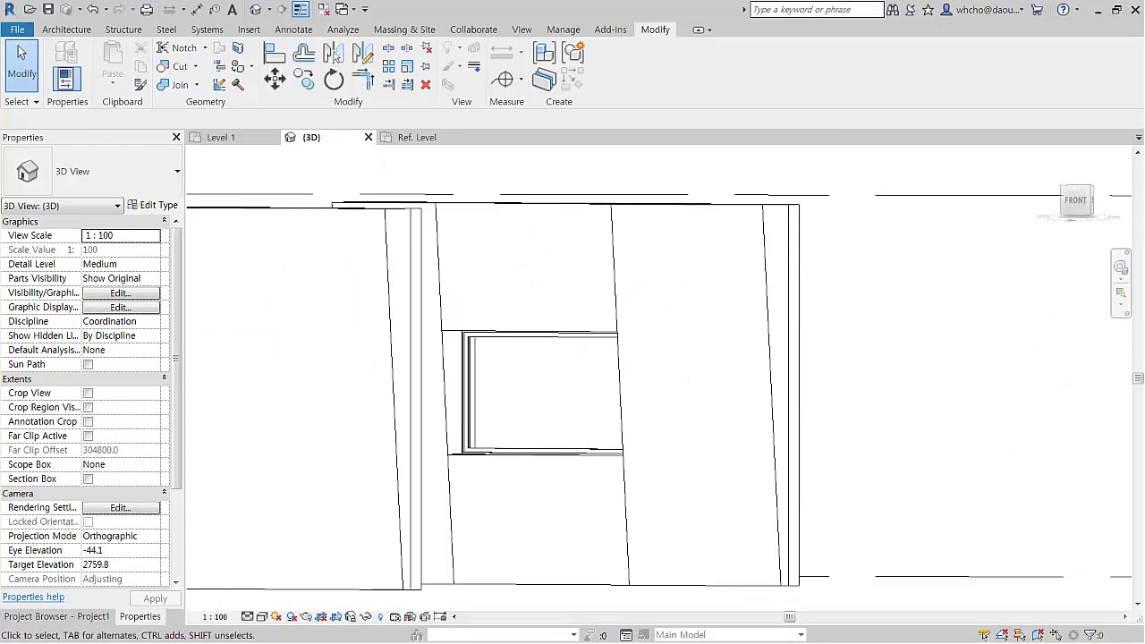
{"action": "mouse_move", "coordinate": [677, 371]}
{"action": "middle_mouse_down", "text": "shift"}
{"action": "mouse_move", "coordinate": [851, 539]}
{"action": "mouse_move", "coordinate": [682, 469]}
{"action": "middle_mouse_up", "text": "shift"}
{"action": "scroll", "coordinate": [617, 477], "scroll_direction": "down", "scroll_amount": 2}
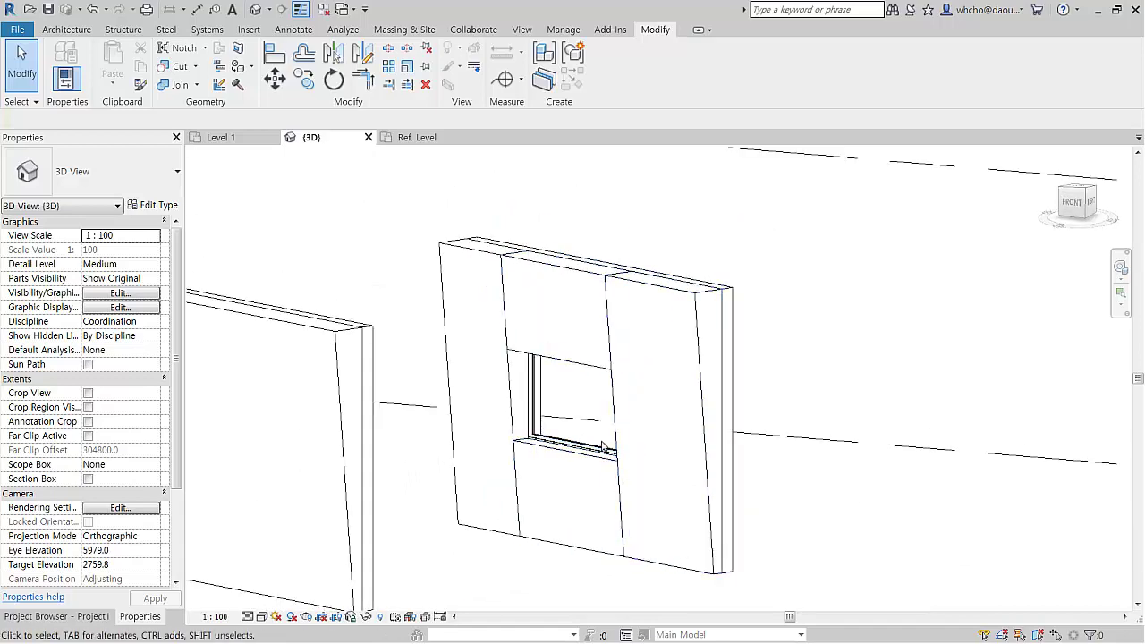